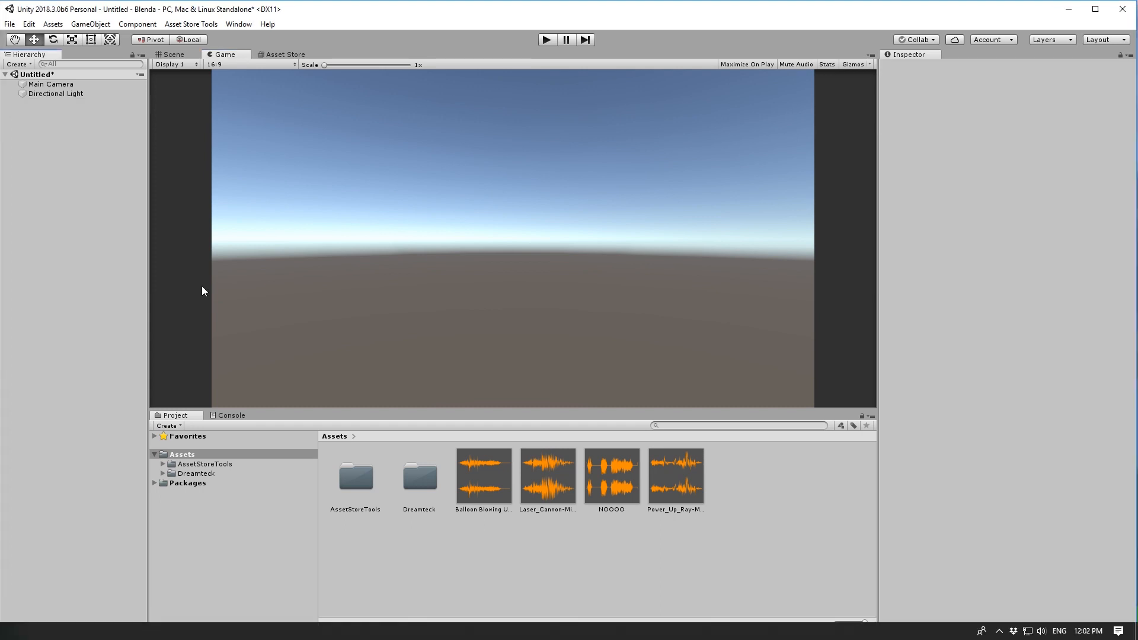
Create an empty GameObject, add the AudioBlender component, and expand it to reveal its child Sequence.
left_click(91, 23)
left_click(116, 49)
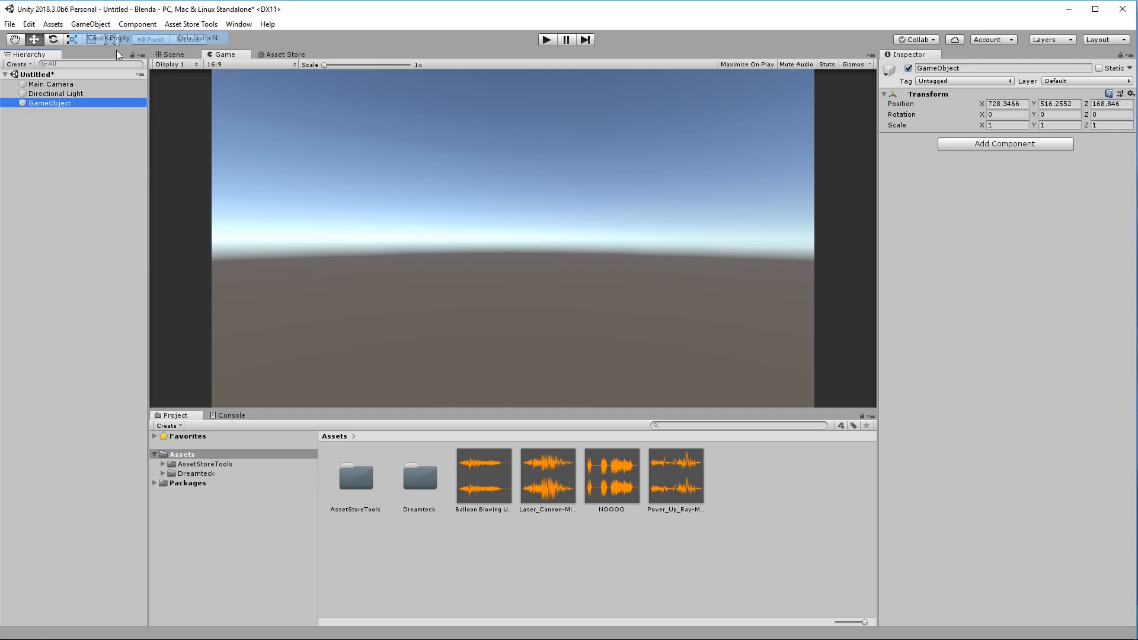
left_click(1008, 144)
type("audio")
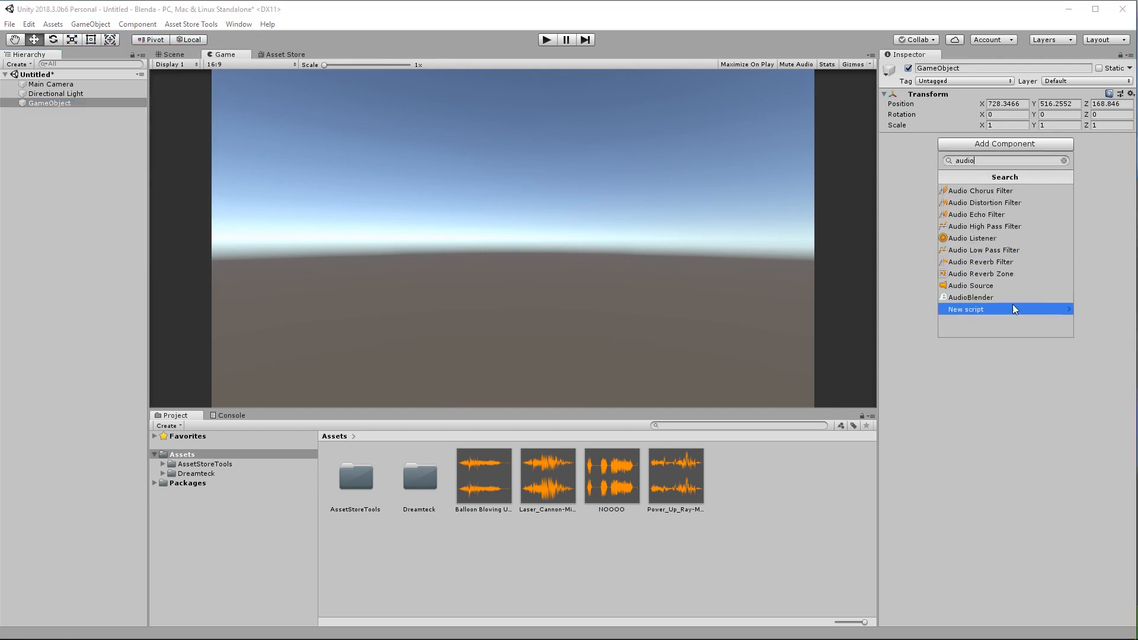
left_click(1001, 298)
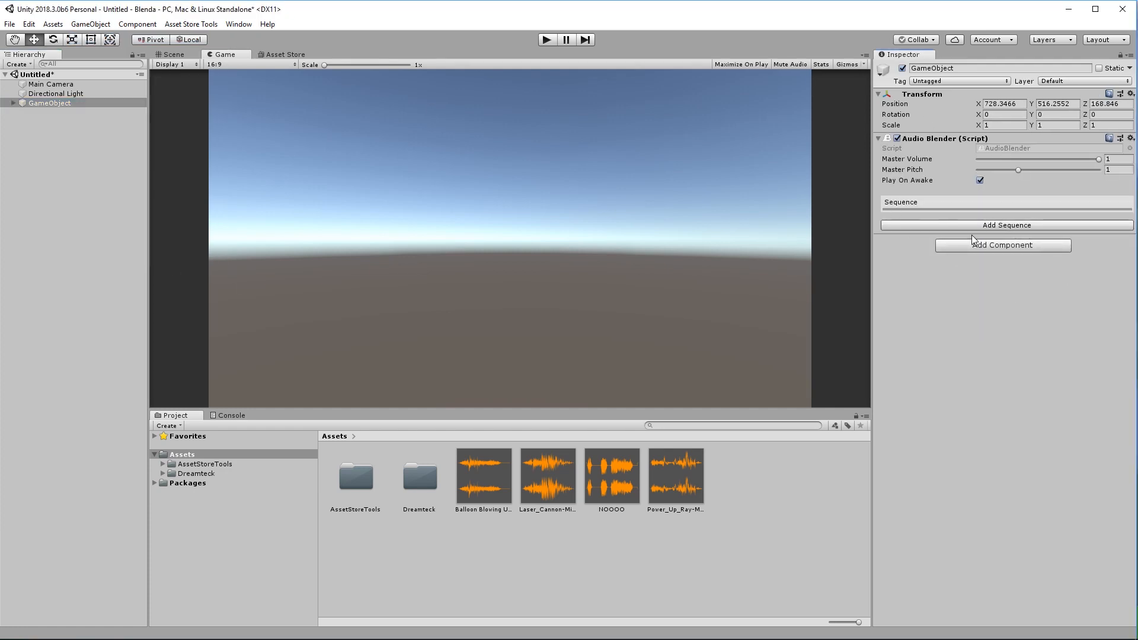
left_click(13, 103)
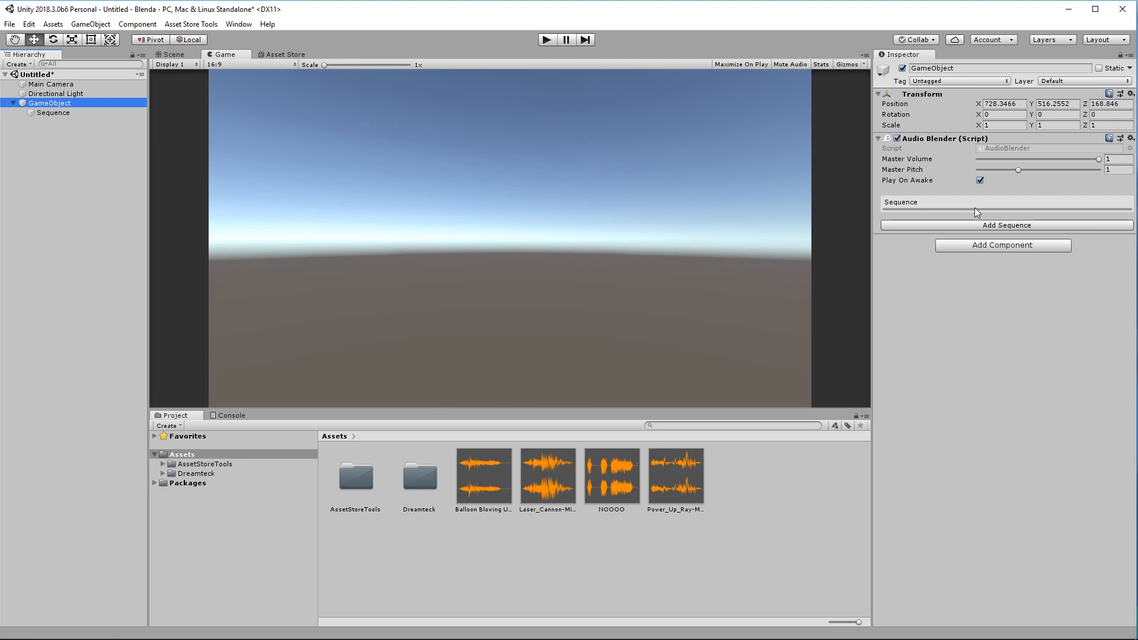
Rename the GameObject to 'Audio Mix' in the Inspector.
left_click(68, 114)
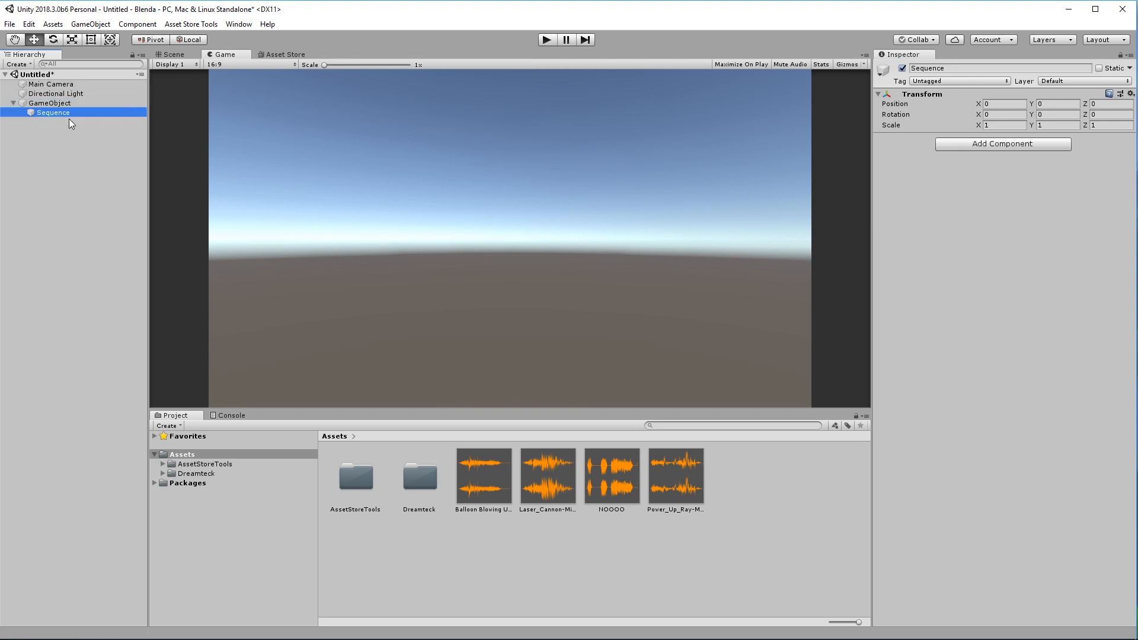
left_click(55, 103)
left_click(968, 69)
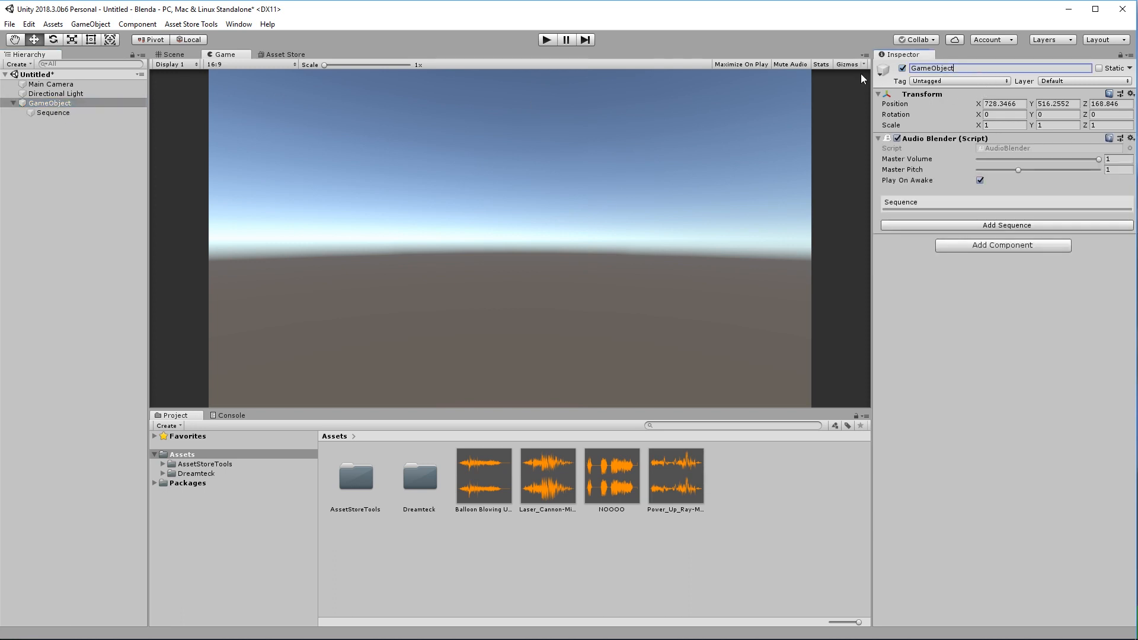
type("Audio Mix")
key("Return")
Rename the Sequence entry to 'My Mix'.
right_click(901, 205)
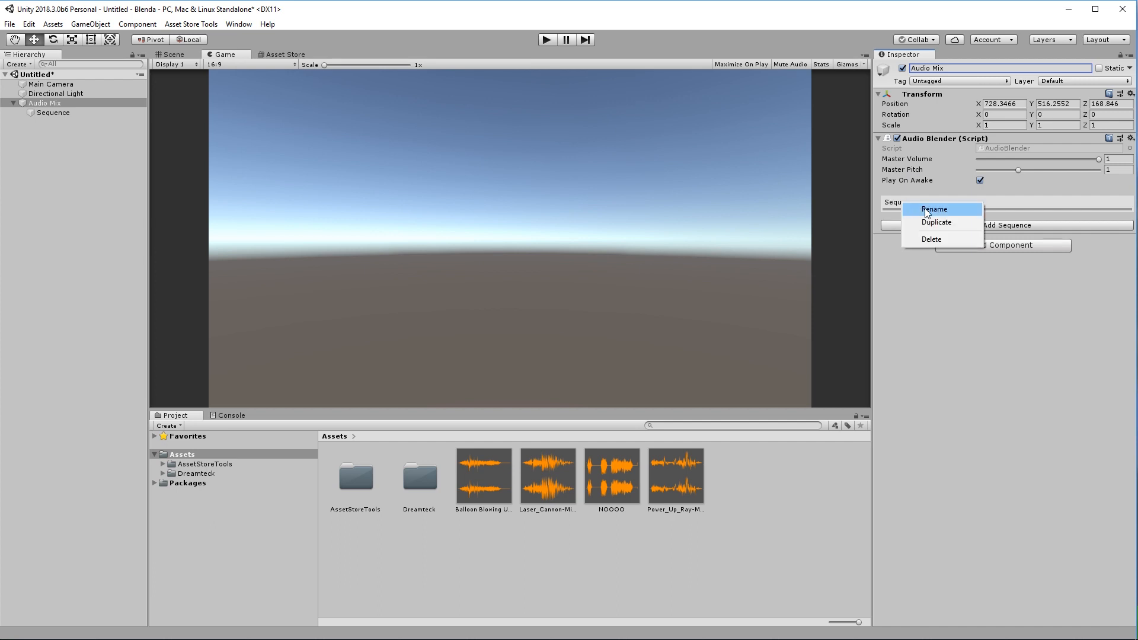
left_click(927, 211)
left_click(924, 203)
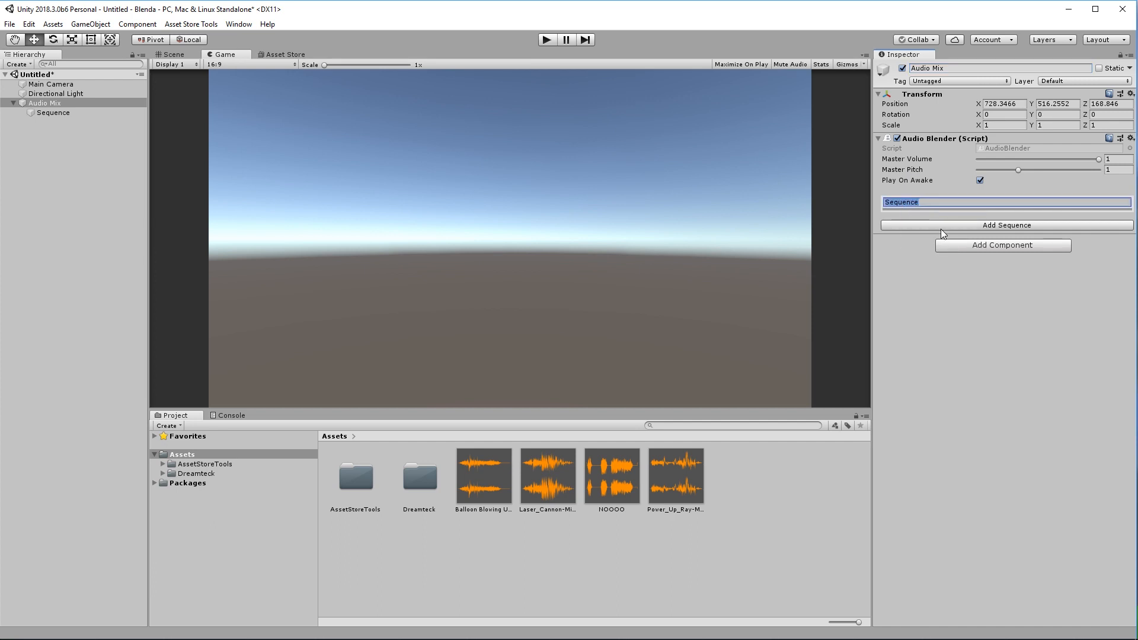
type("My Mix")
key("Return")
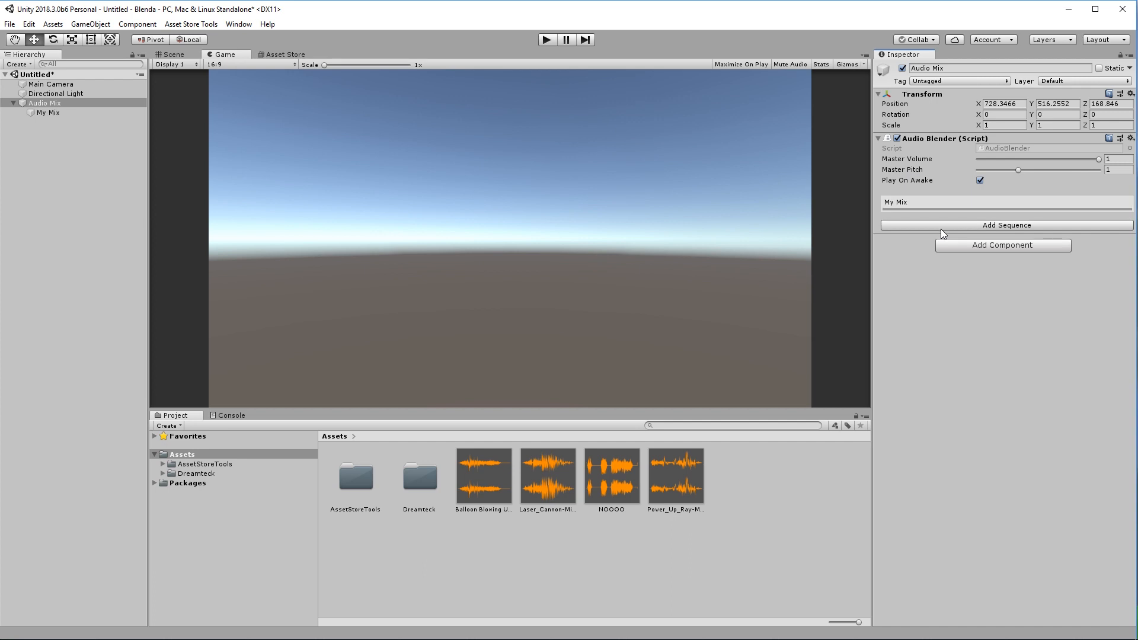
Set My Mix's Duration to 6 and scrub the preview time to about 4.3, then back to 3.65.
left_click(915, 204)
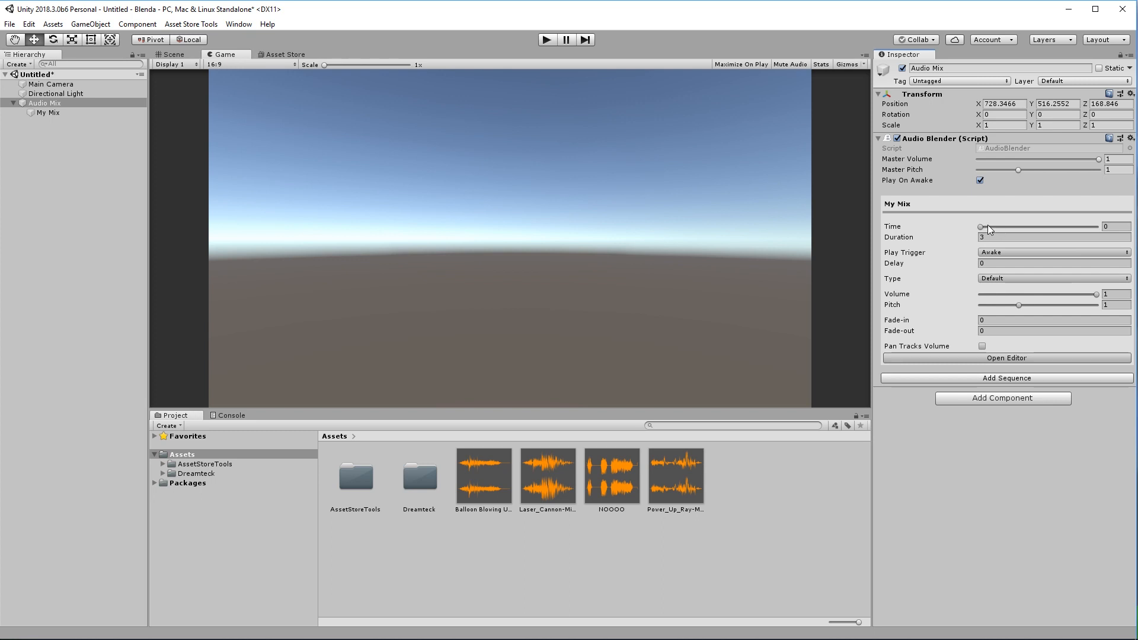
left_click_drag(982, 226, 1069, 230)
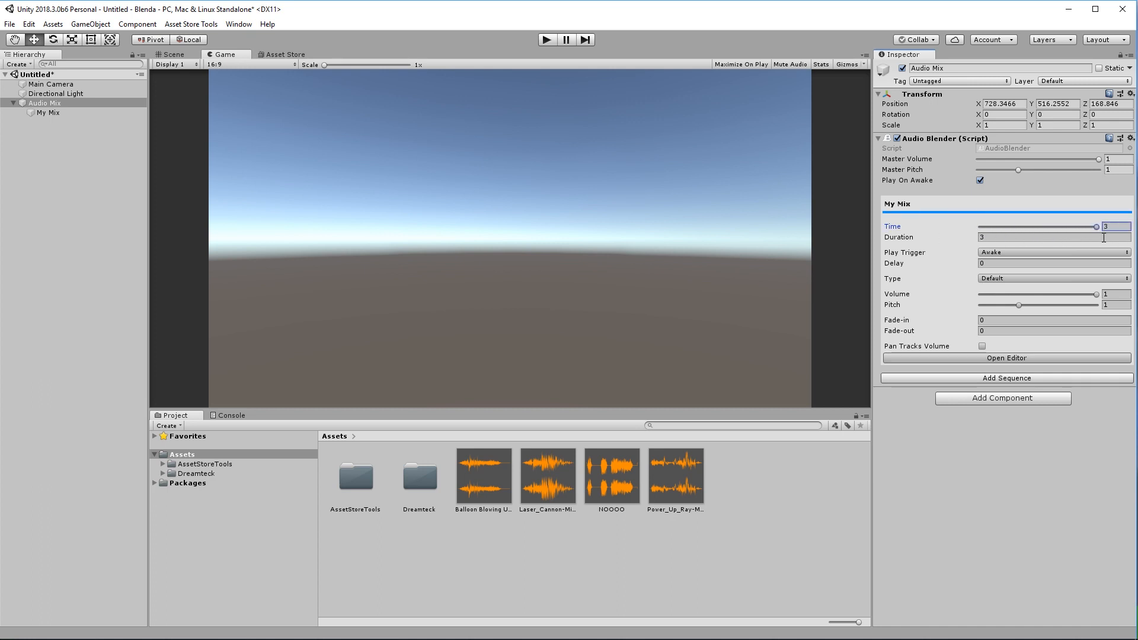
left_click_drag(895, 239, 926, 236)
type("6")
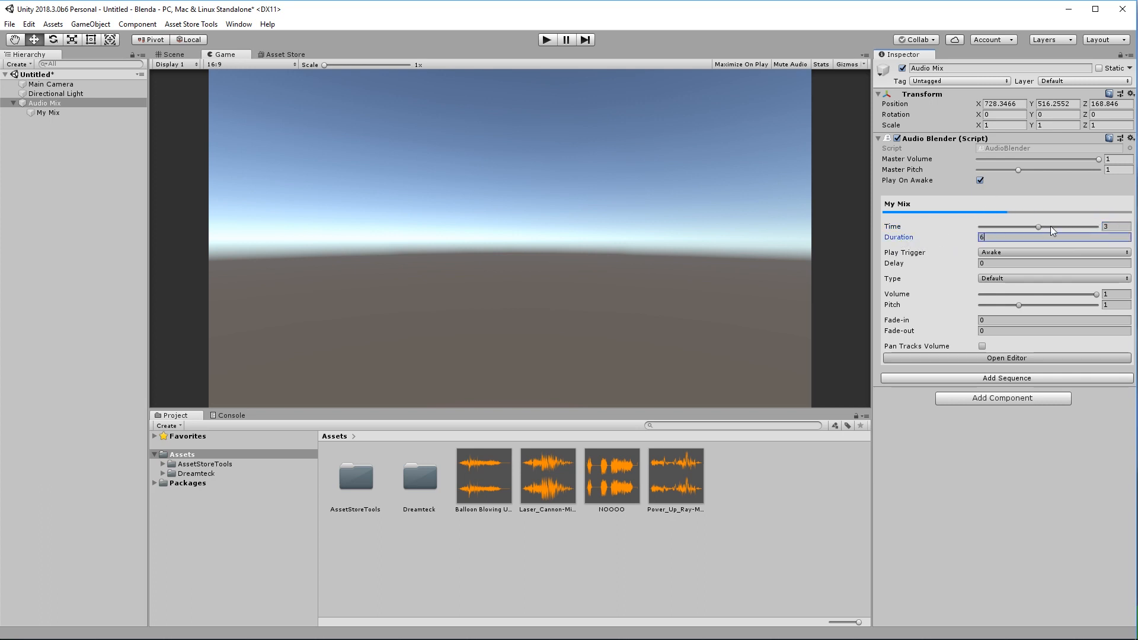
left_click_drag(1040, 226, 1064, 226)
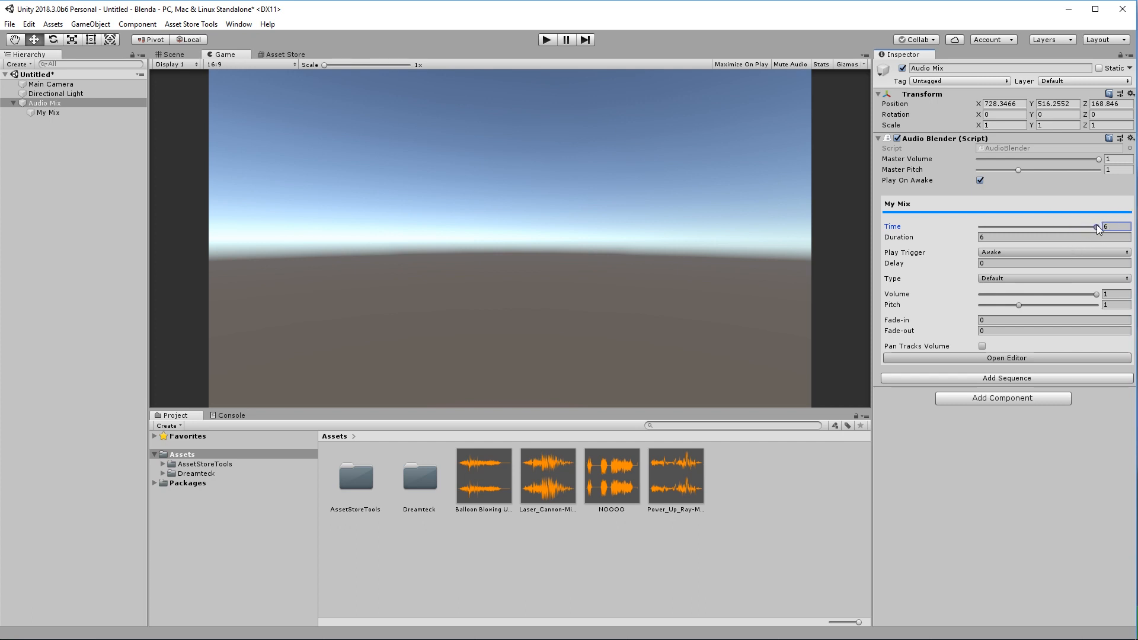
mouse_move(1067, 226)
left_mouse_down()
mouse_move(1035, 227)
mouse_move(1057, 229)
left_mouse_up()
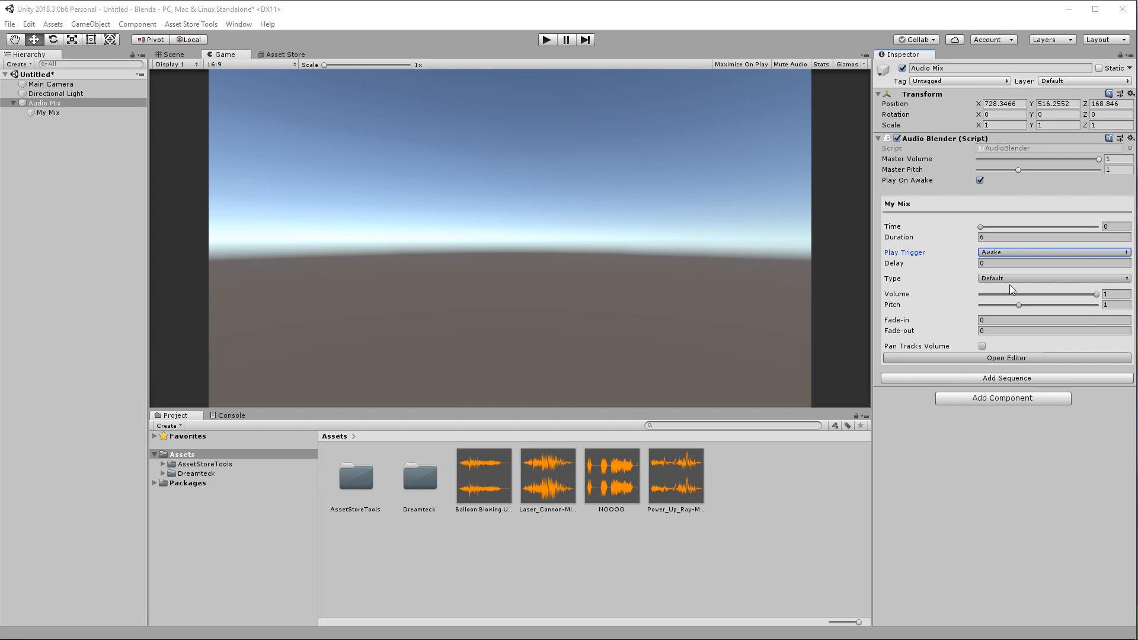
Set My Mix's Play Trigger to After Previous.
left_click(1002, 253)
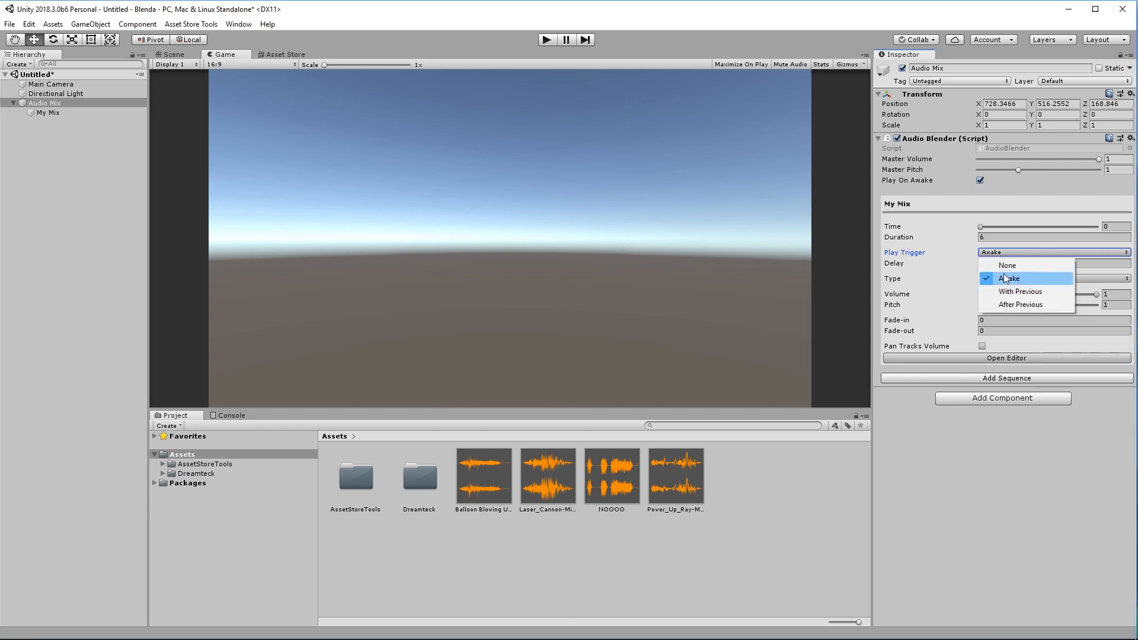
left_click(1006, 265)
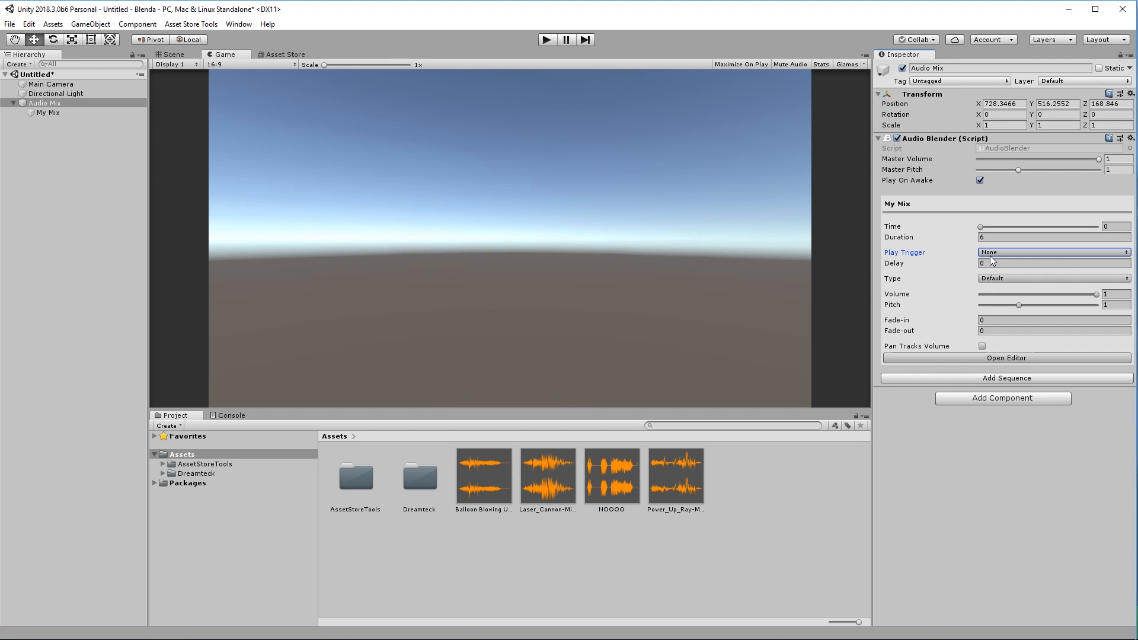
left_click(991, 255)
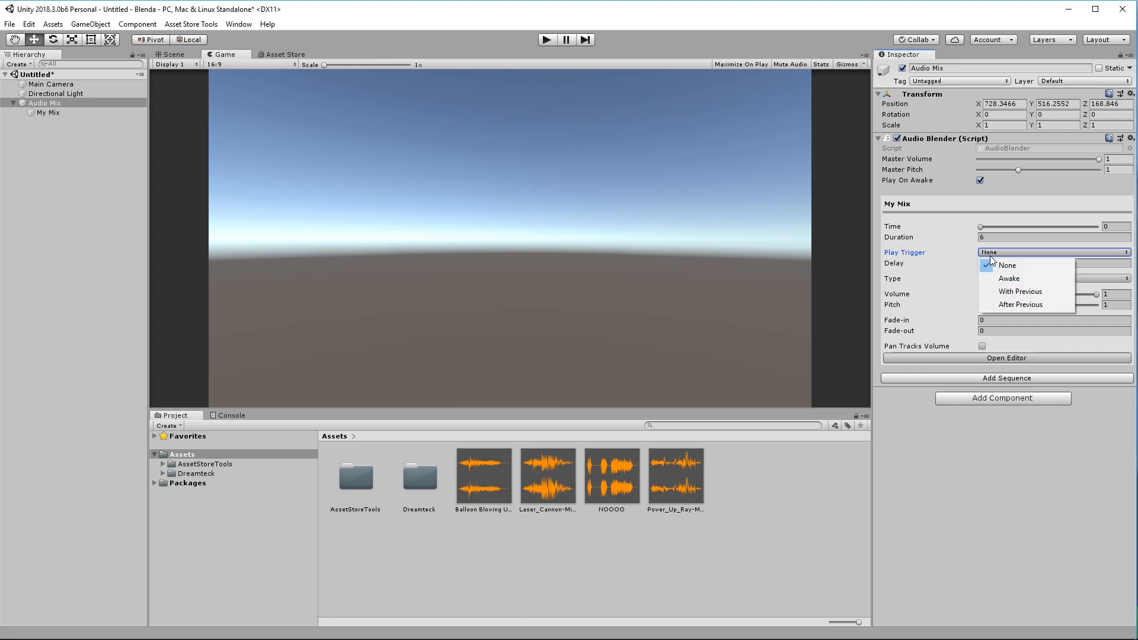
left_click(1014, 306)
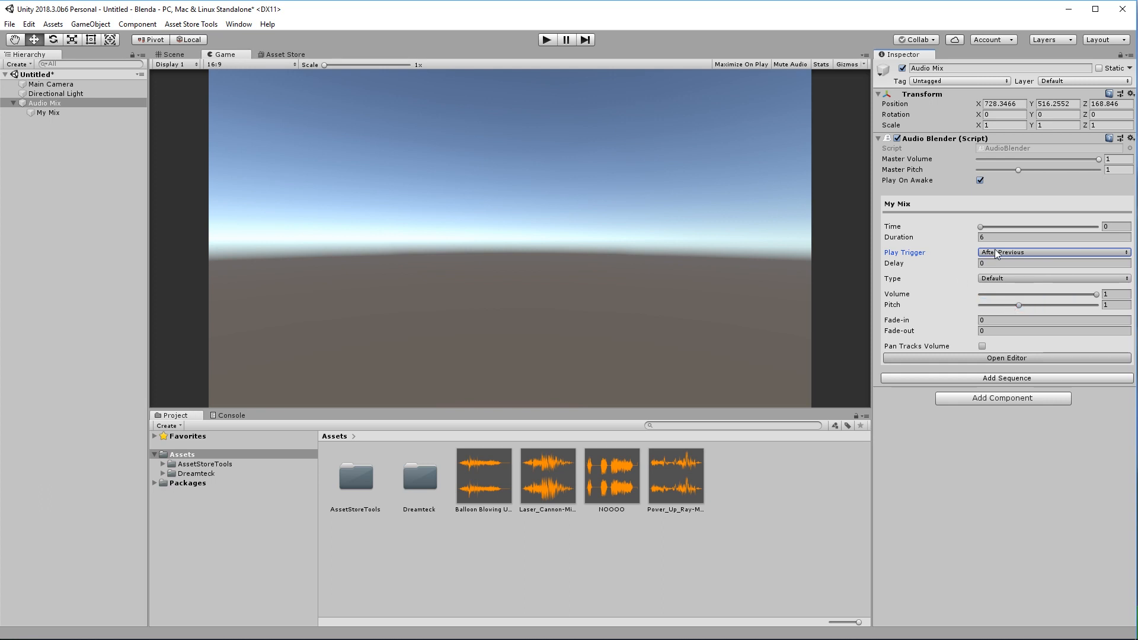
Add a second sequence and set Sequence 2's Play Trigger to With Previous.
left_click(977, 378)
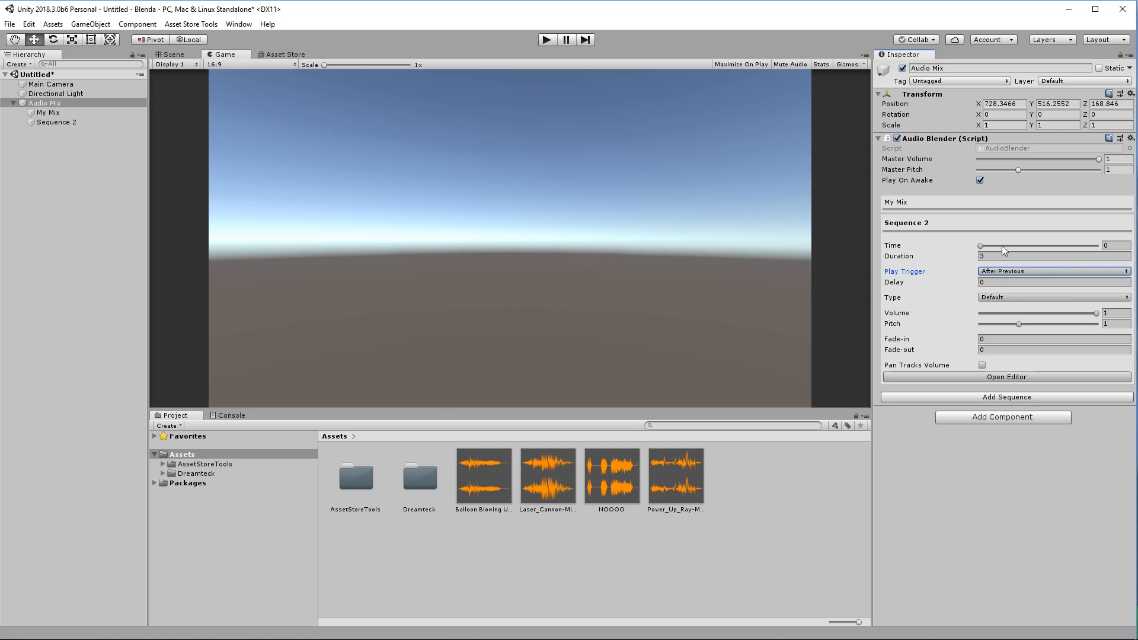
left_click(921, 205)
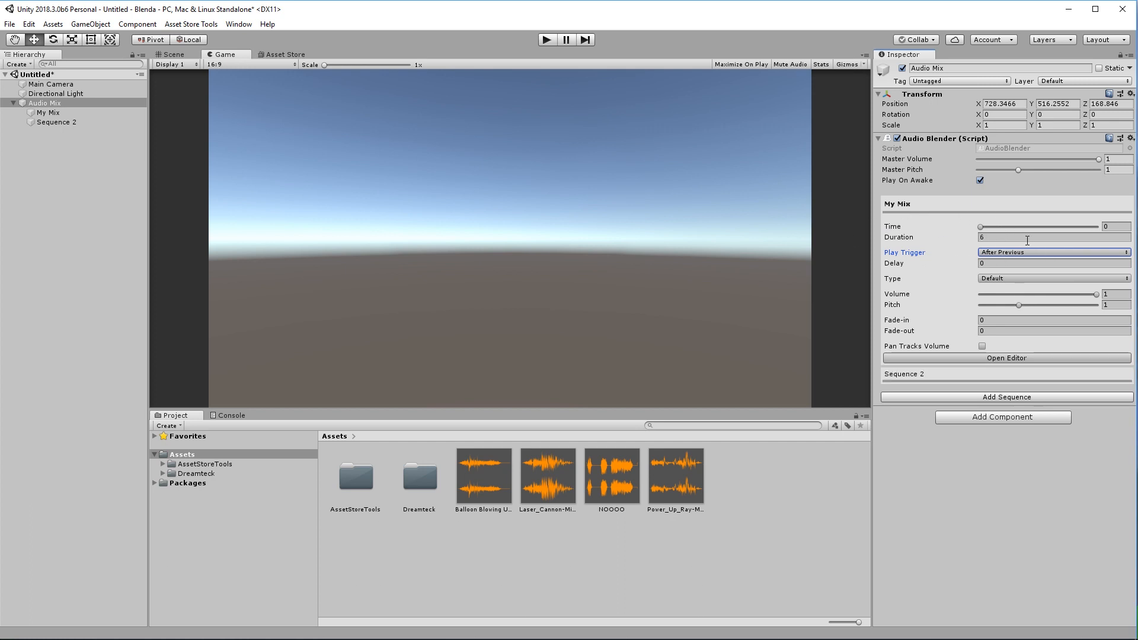
left_click(937, 374)
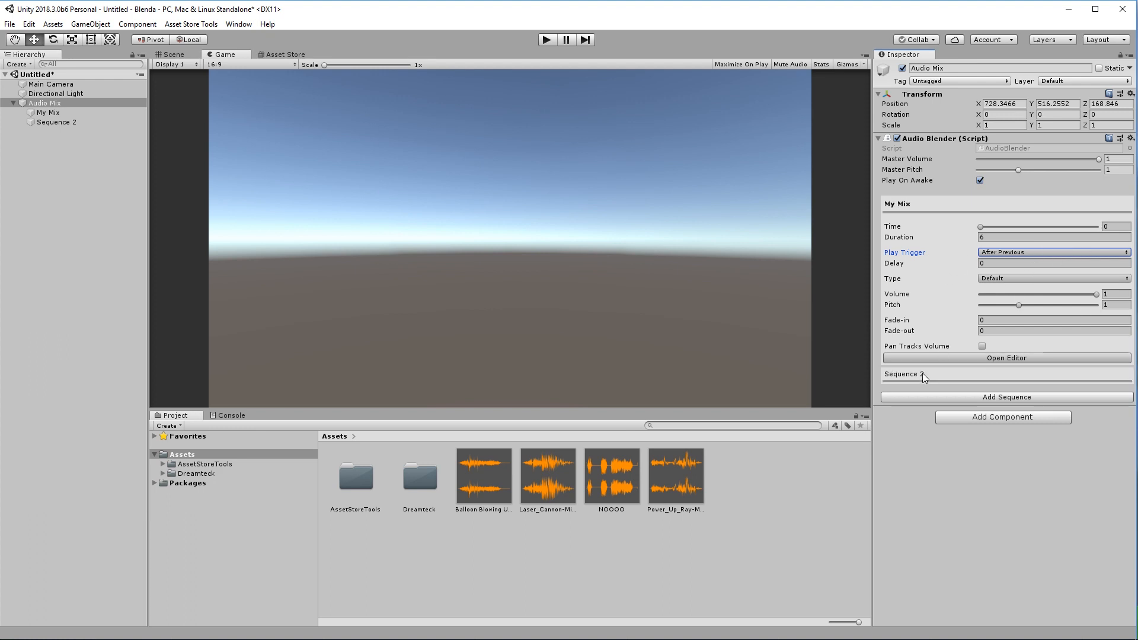
left_click(924, 376)
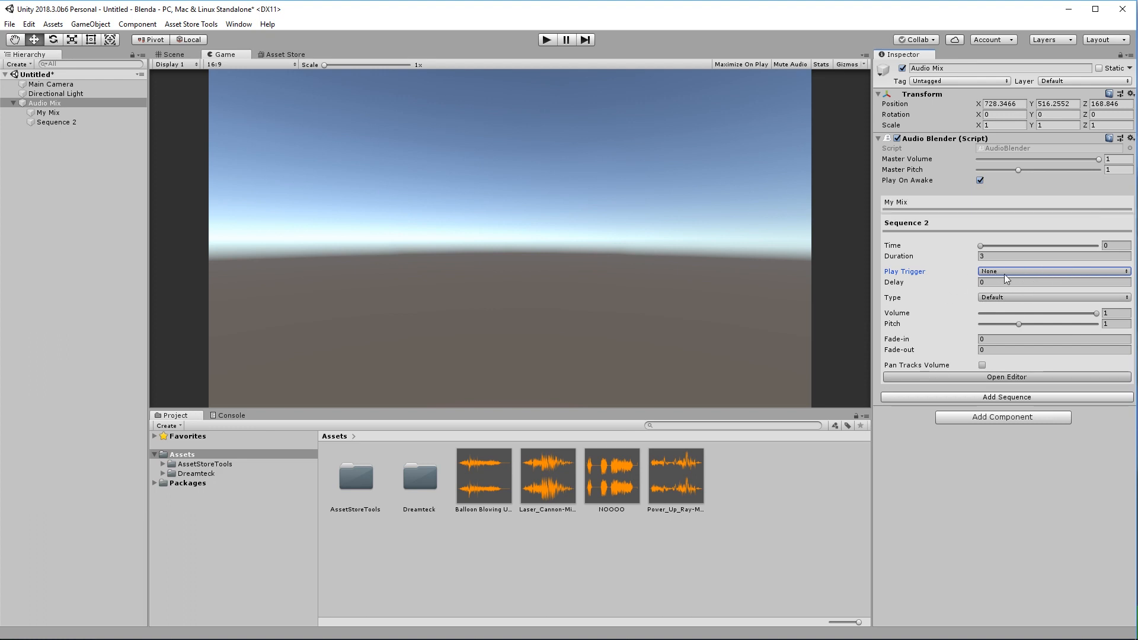
left_click(1004, 272)
left_click(1017, 309)
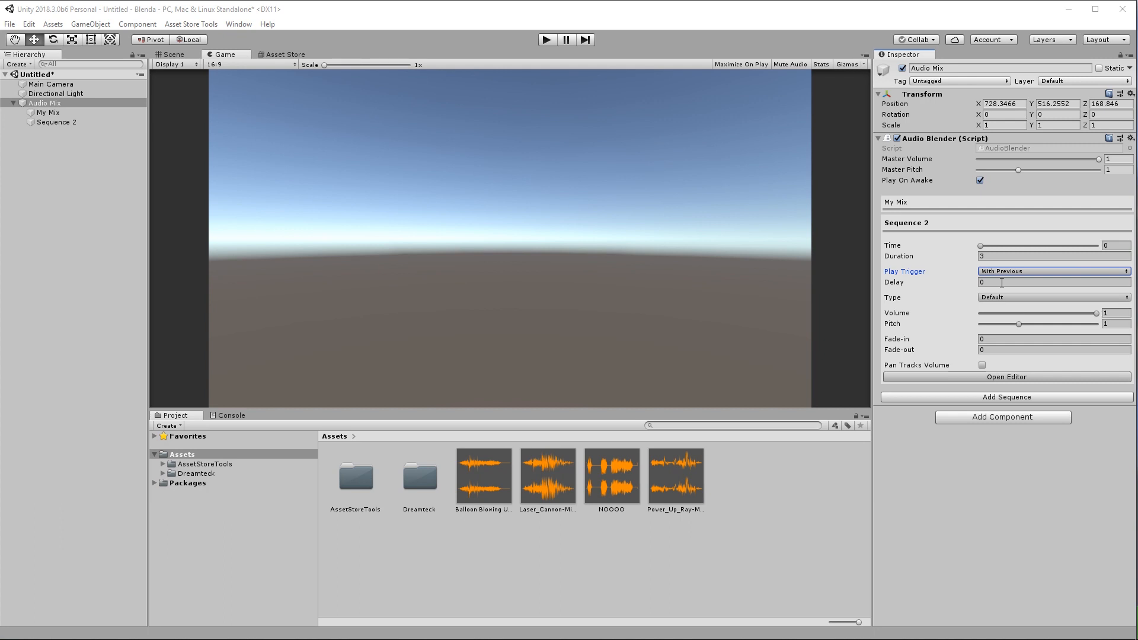
Give Sequence 2 a delay of 1 and make it loop 2 times.
left_click_drag(943, 287, 958, 285)
key("Tab")
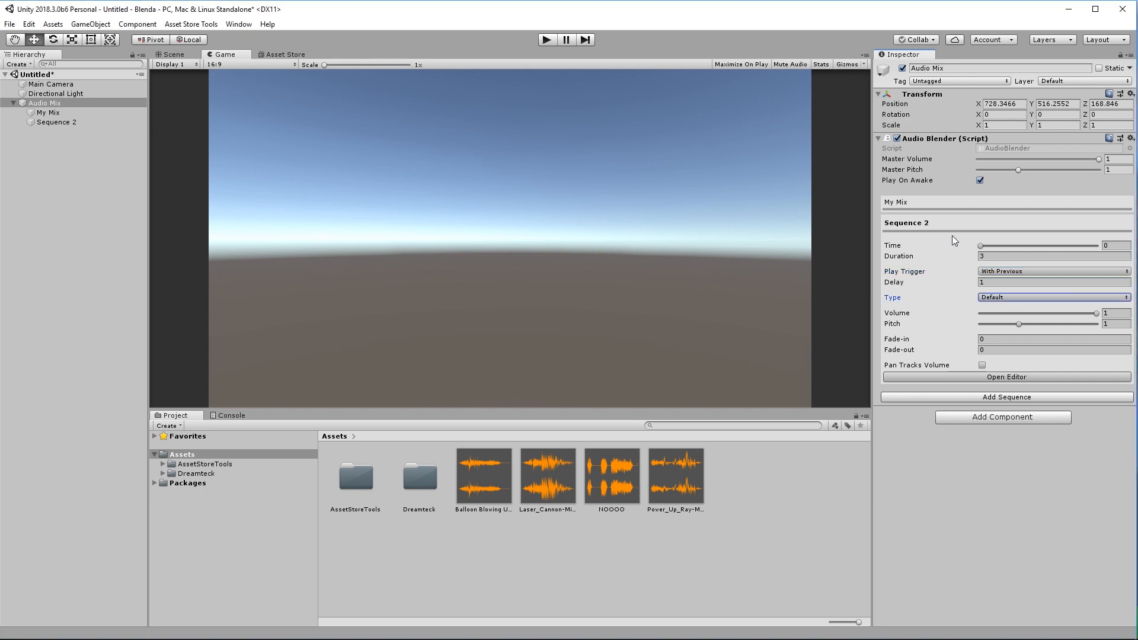
left_click(996, 299)
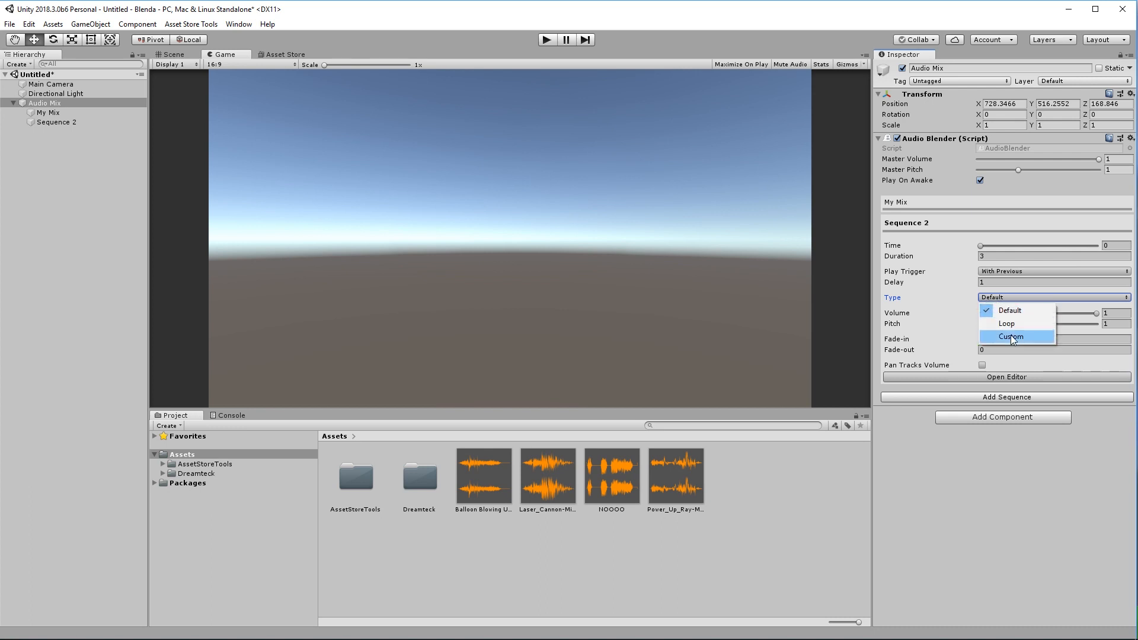
left_click(1001, 311)
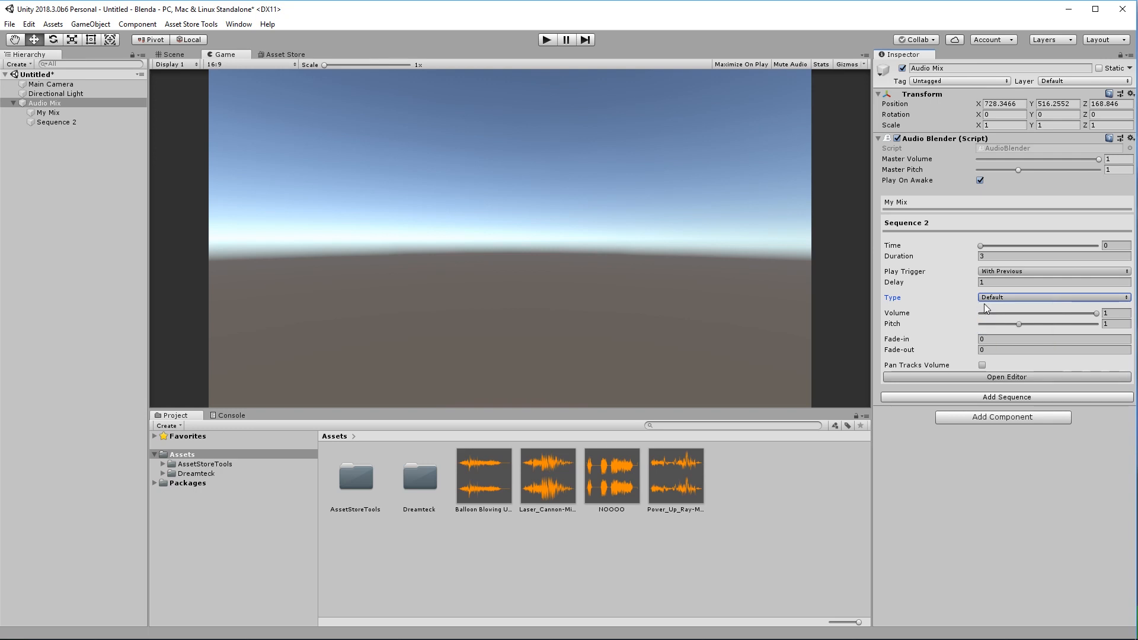
left_click(984, 300)
left_click(1005, 324)
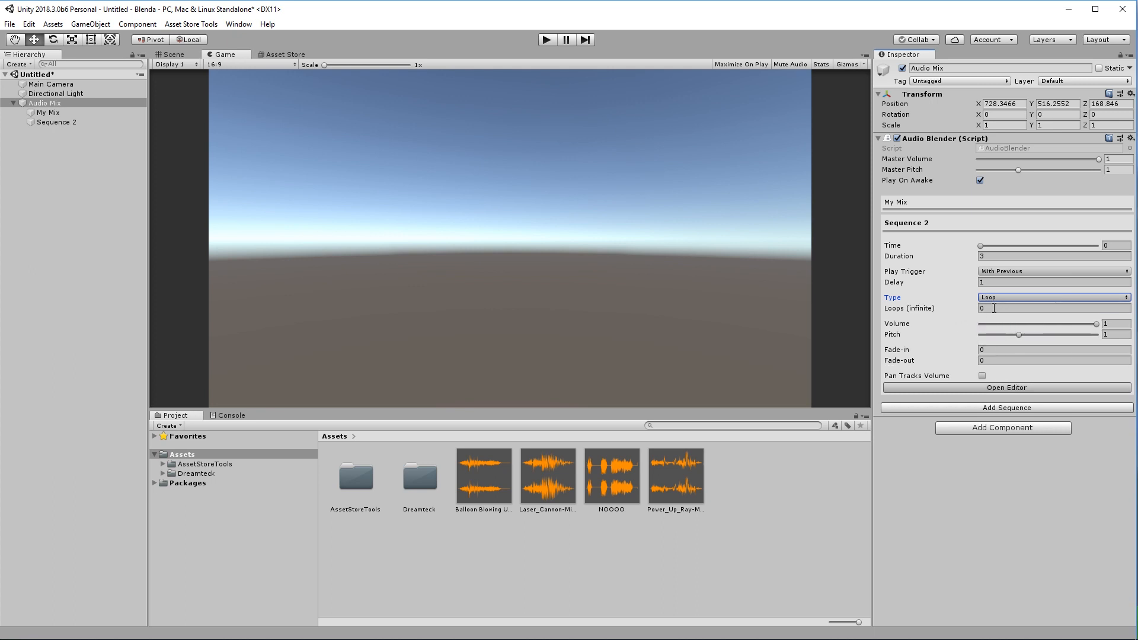
left_click(994, 308)
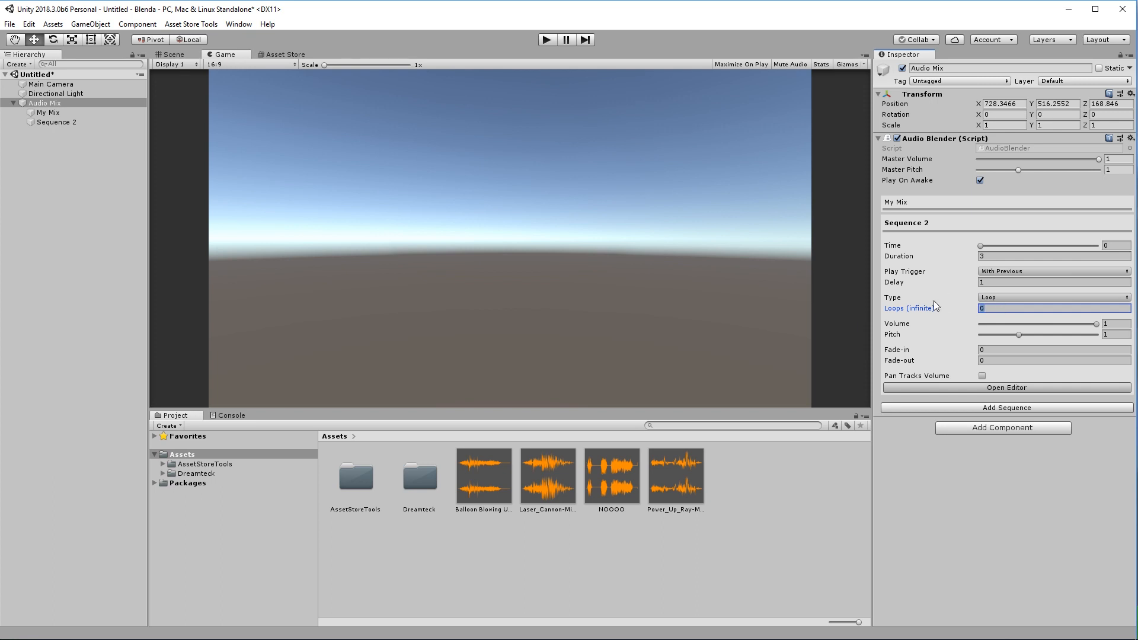
type("2")
key("Tab")
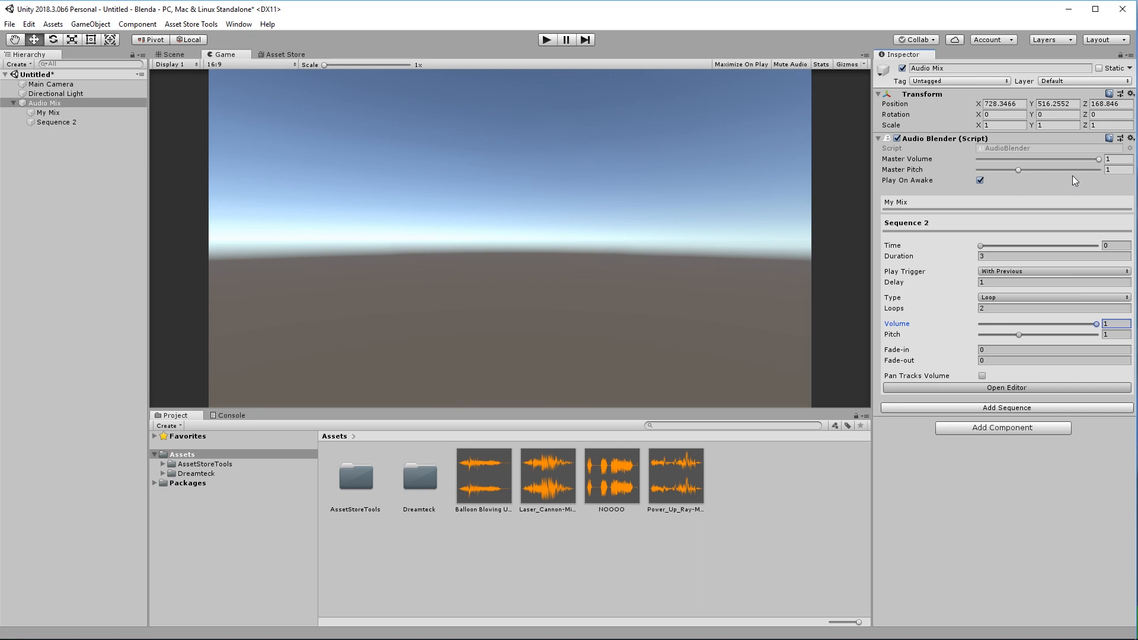
Set Sequence 2's fade-in to 1.12 and fade-out to 2.02, viewing the fade-in curve.
left_click_drag(913, 351, 948, 372)
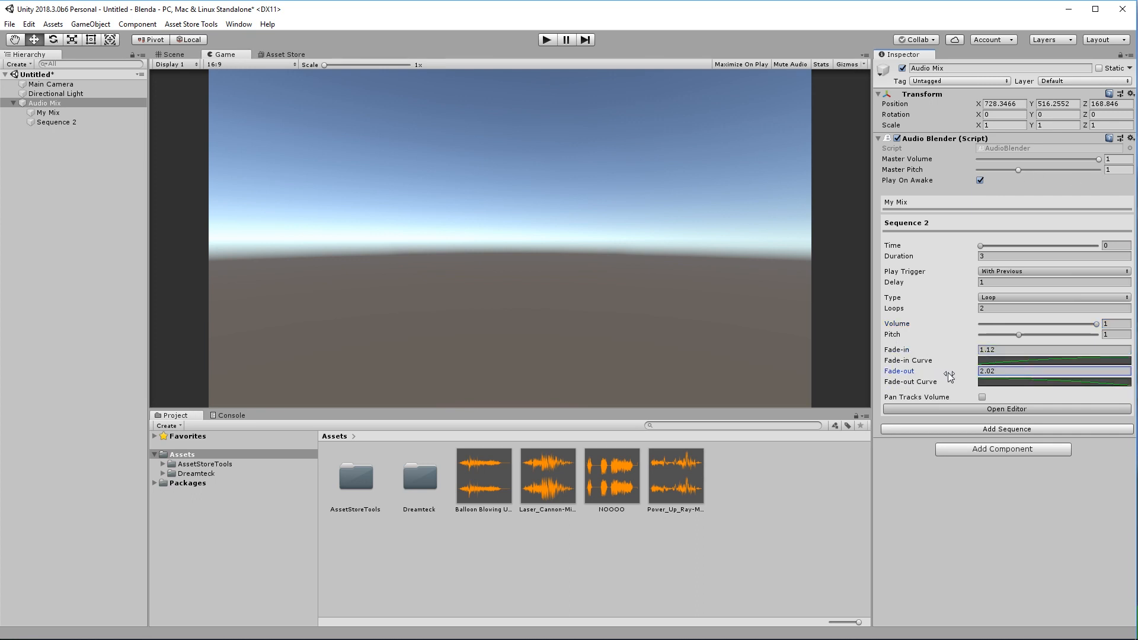
left_click(1003, 361)
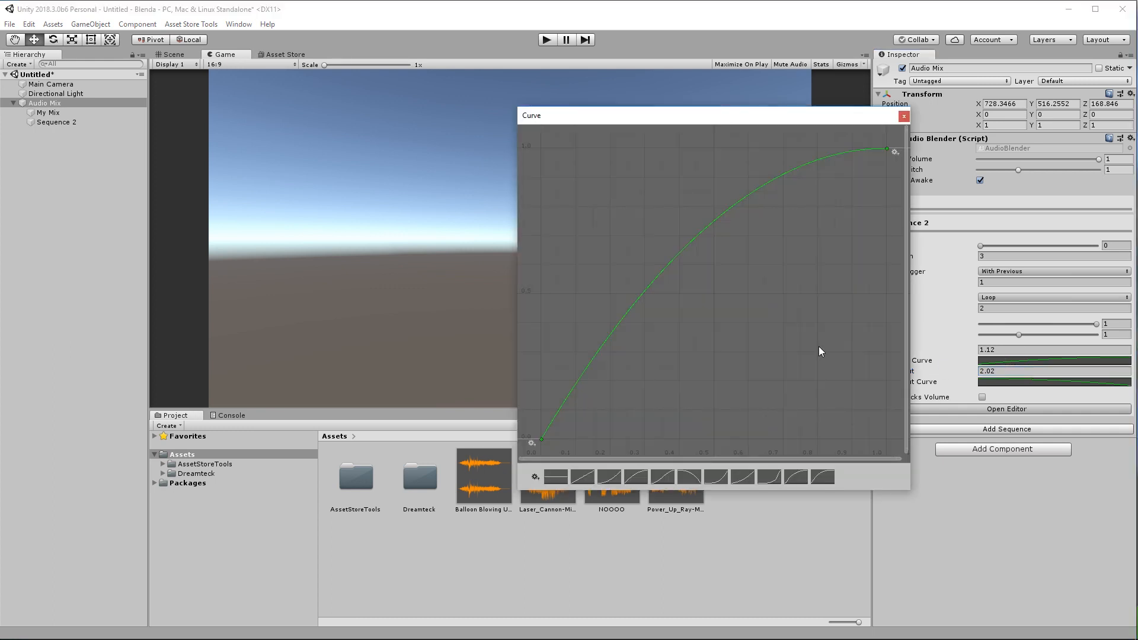
left_click(914, 113)
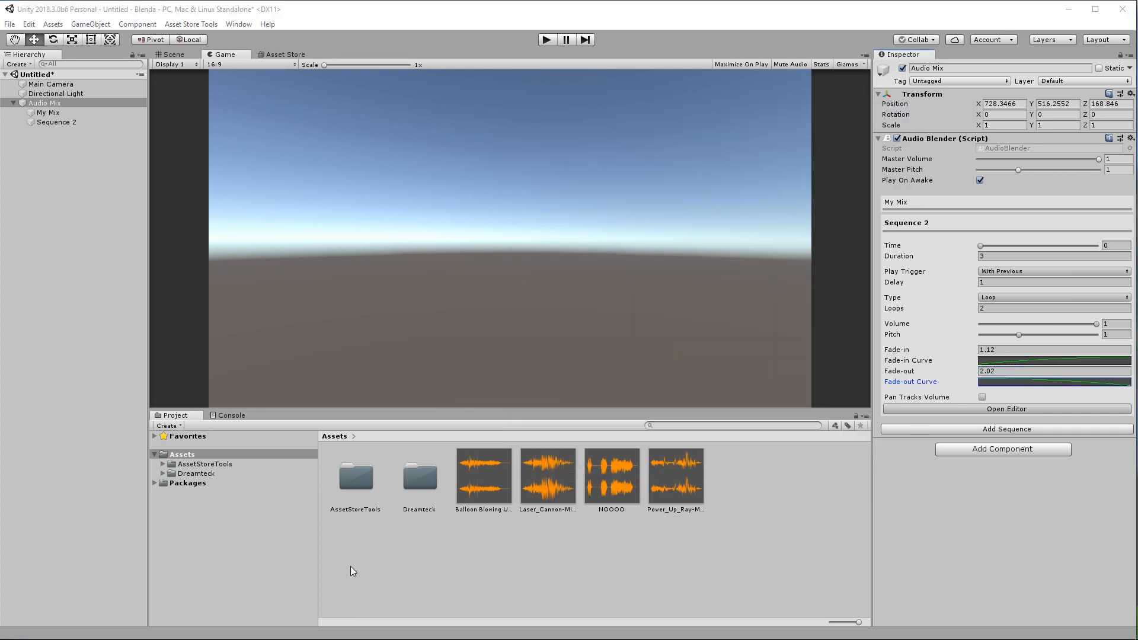
Delete Sequence 2 and confirm the deletion.
right_click(953, 222)
left_click(1007, 260)
left_click(604, 353)
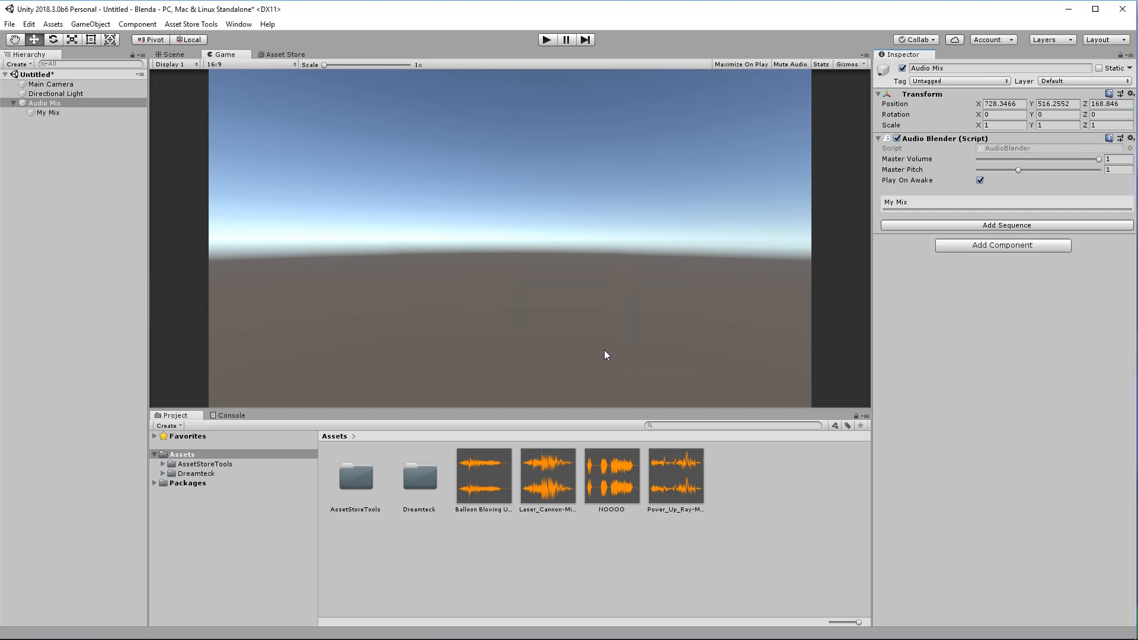
Open My Mix in the Track Editor and extend its duration to 7.88.
left_click(900, 207)
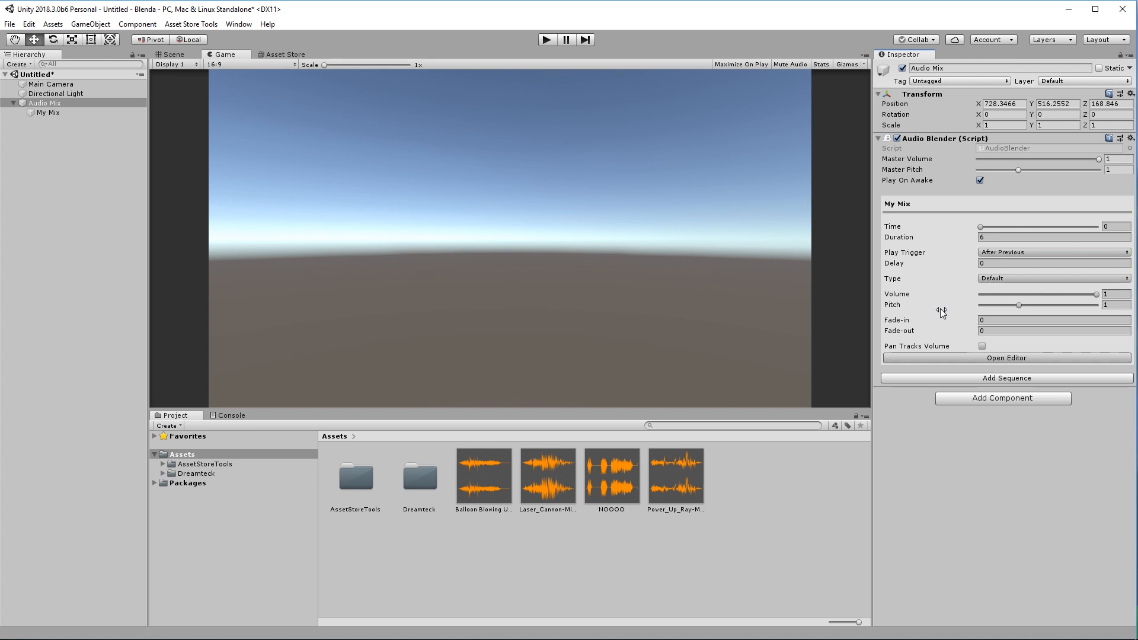
left_click(1004, 358)
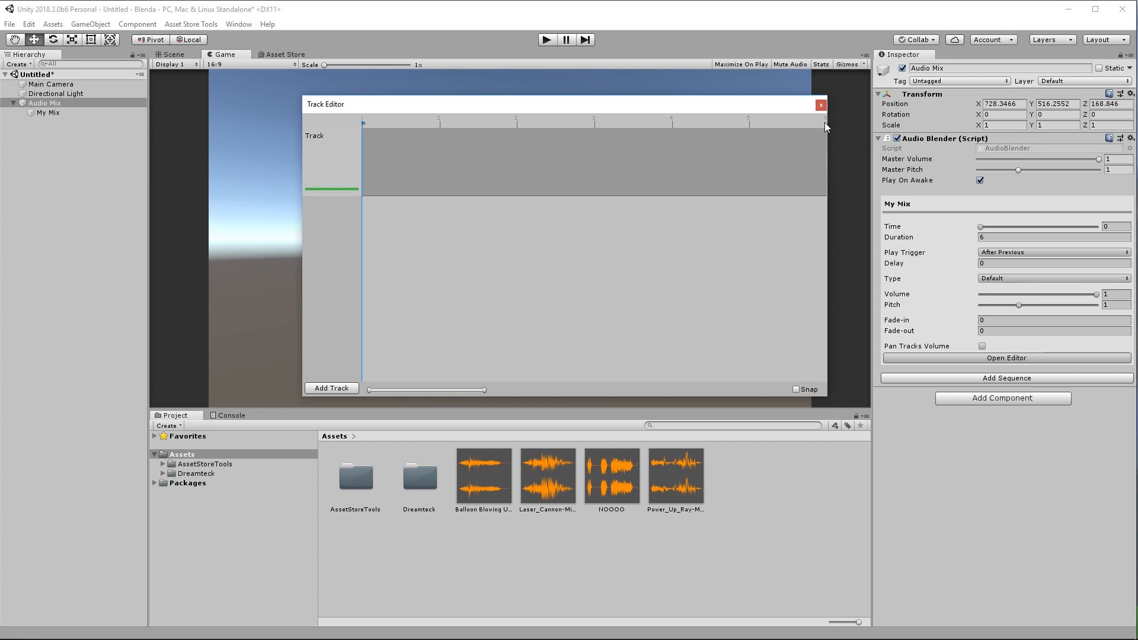
mouse_move(917, 242)
left_mouse_down()
mouse_move(968, 243)
mouse_move(909, 241)
mouse_move(944, 237)
mouse_move(929, 240)
left_mouse_up()
left_click_drag(679, 109, 611, 114)
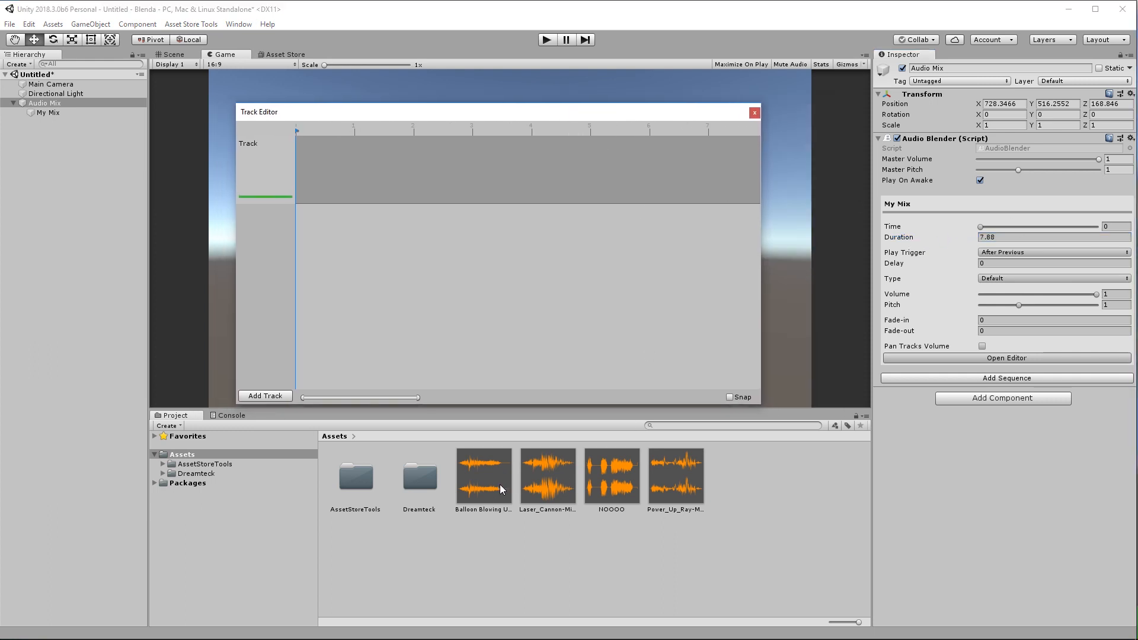
Preview the Laser_Cannon, Balloon Blowing Up and Power_Up_Ray sound assets.
left_click(485, 493)
left_click(548, 479)
left_click(676, 481)
left_click(548, 479)
left_click(485, 479)
left_click(548, 479)
left_click(1126, 369)
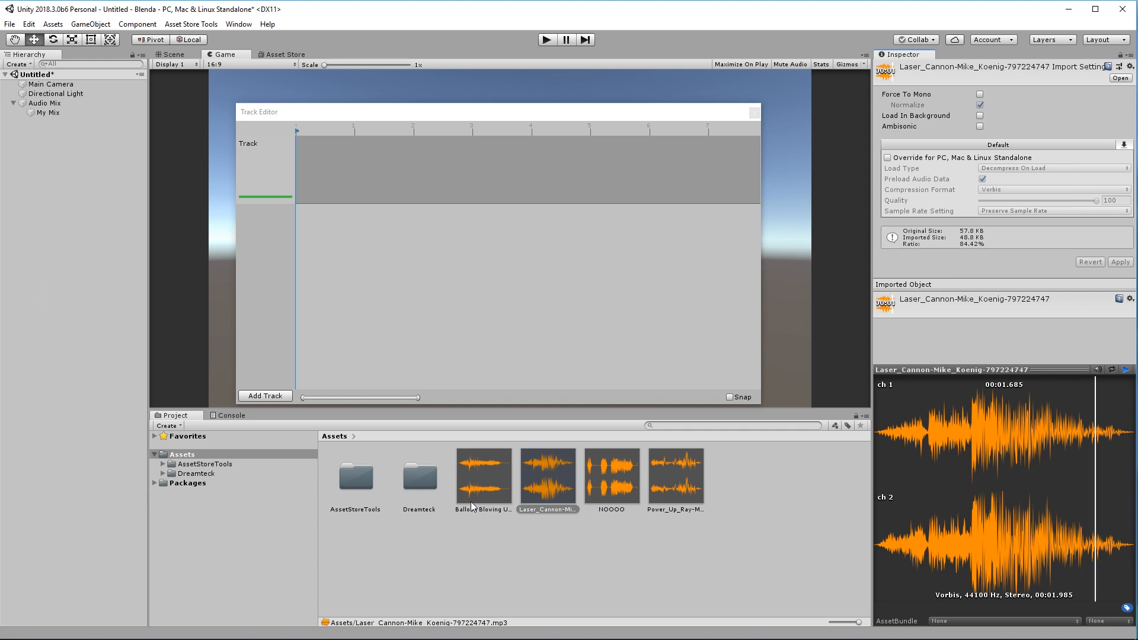
left_click(481, 498)
left_click(1126, 370)
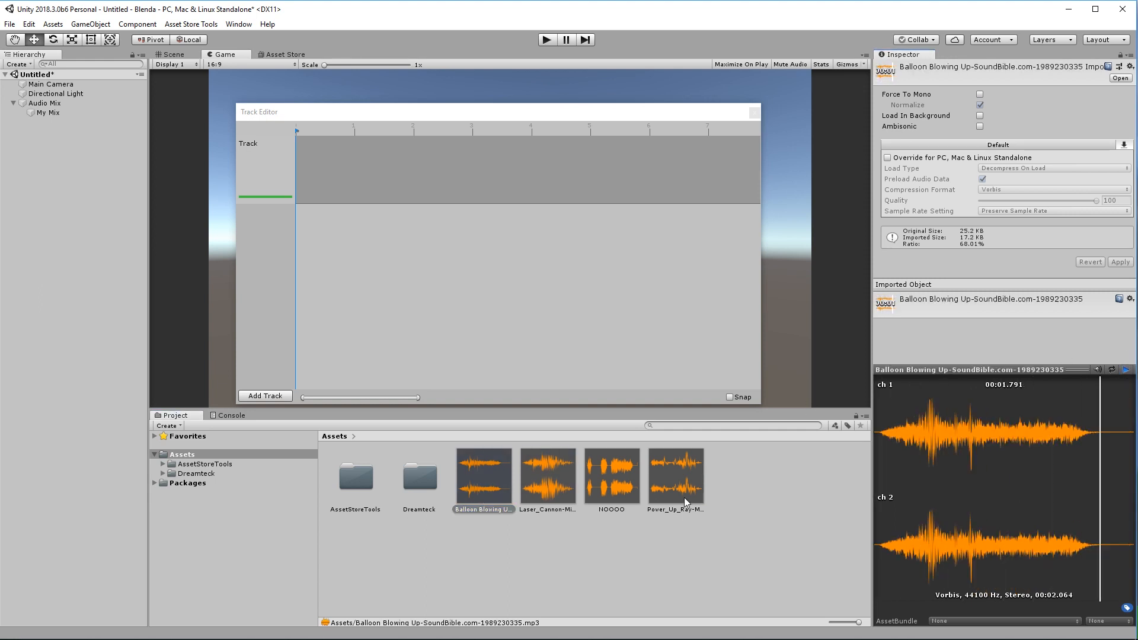
left_click(685, 501)
left_click(1126, 369)
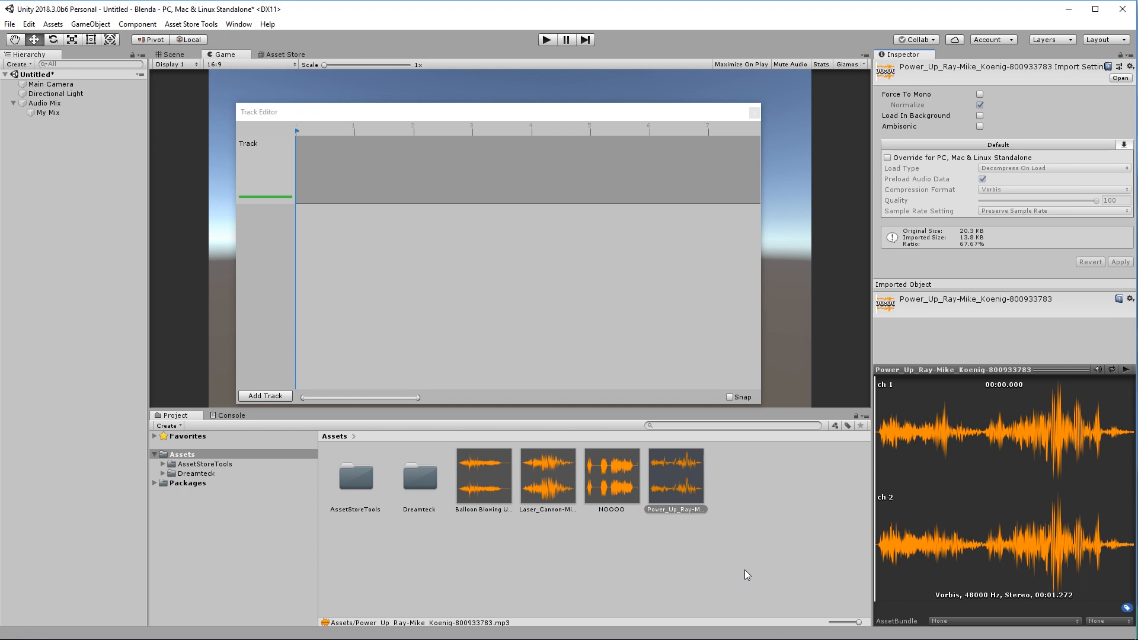
Place the Power_Up_Ray clip on the first track and inspect its new child Audio Source.
left_click(659, 511)
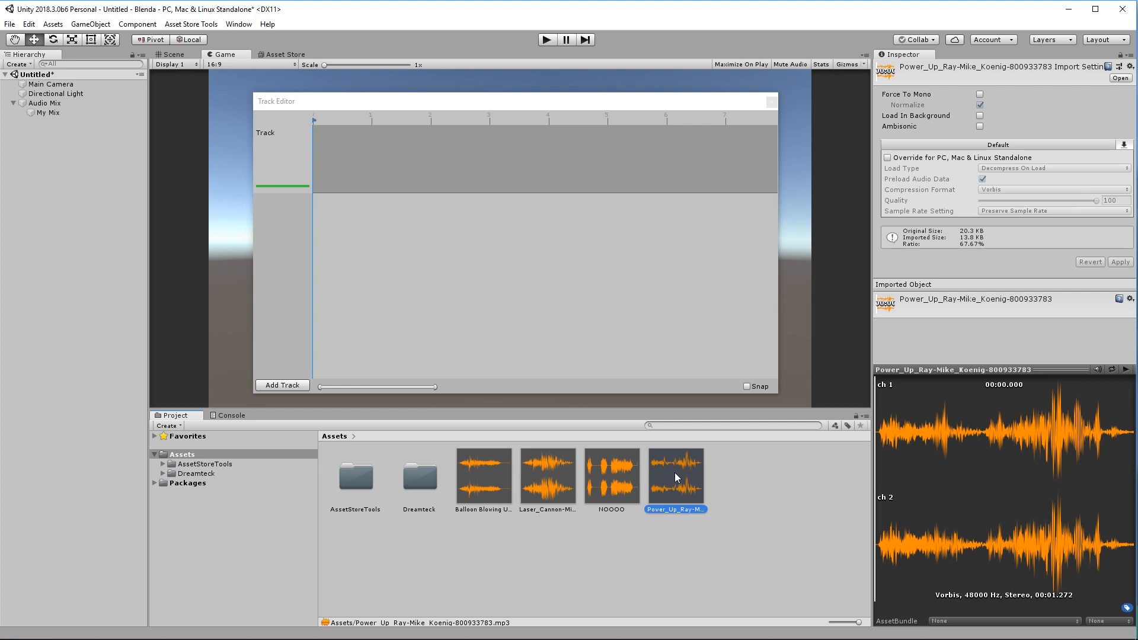
left_click_drag(674, 472, 375, 161)
left_click(22, 112)
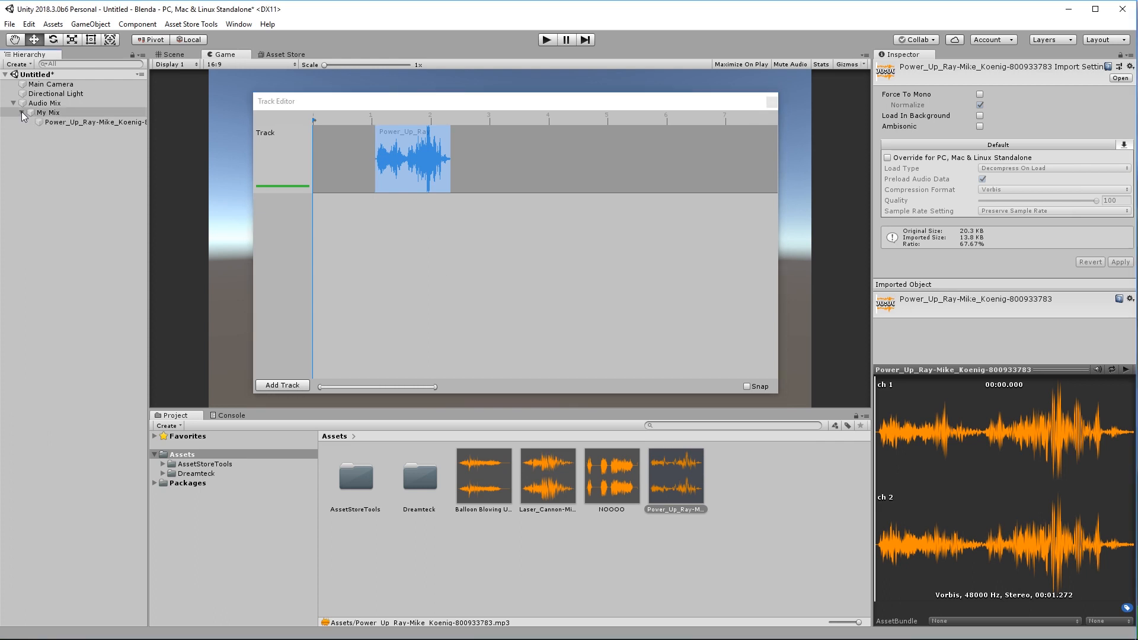
left_click(67, 122)
left_click(66, 122)
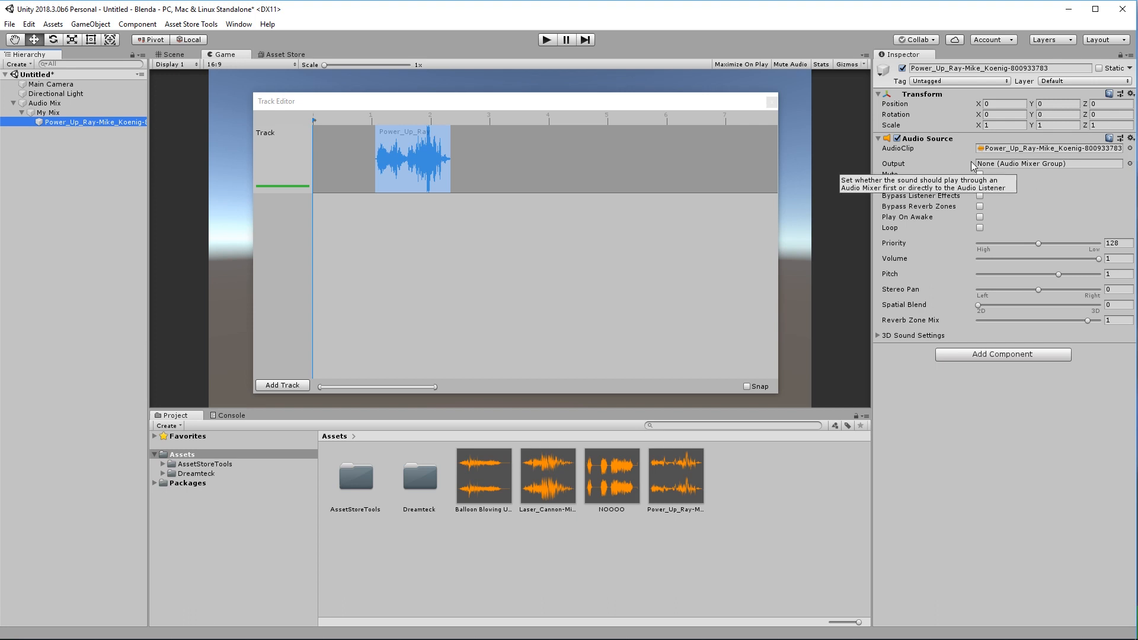
Close the Track Editor and set My Mix's Play Trigger to None.
left_click(772, 102)
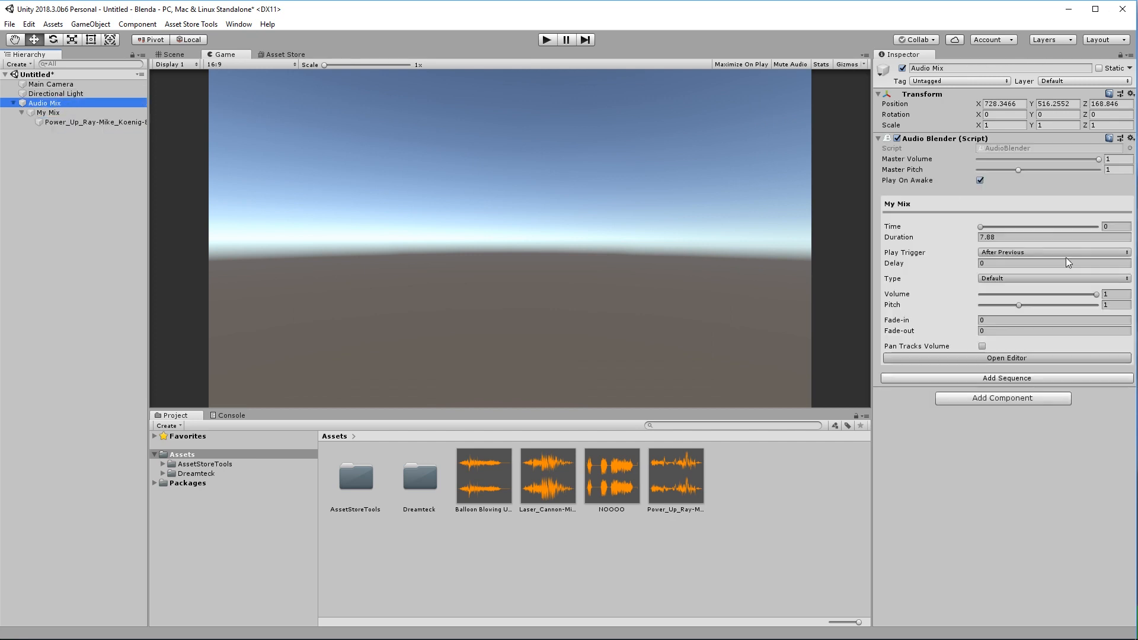
left_click(996, 253)
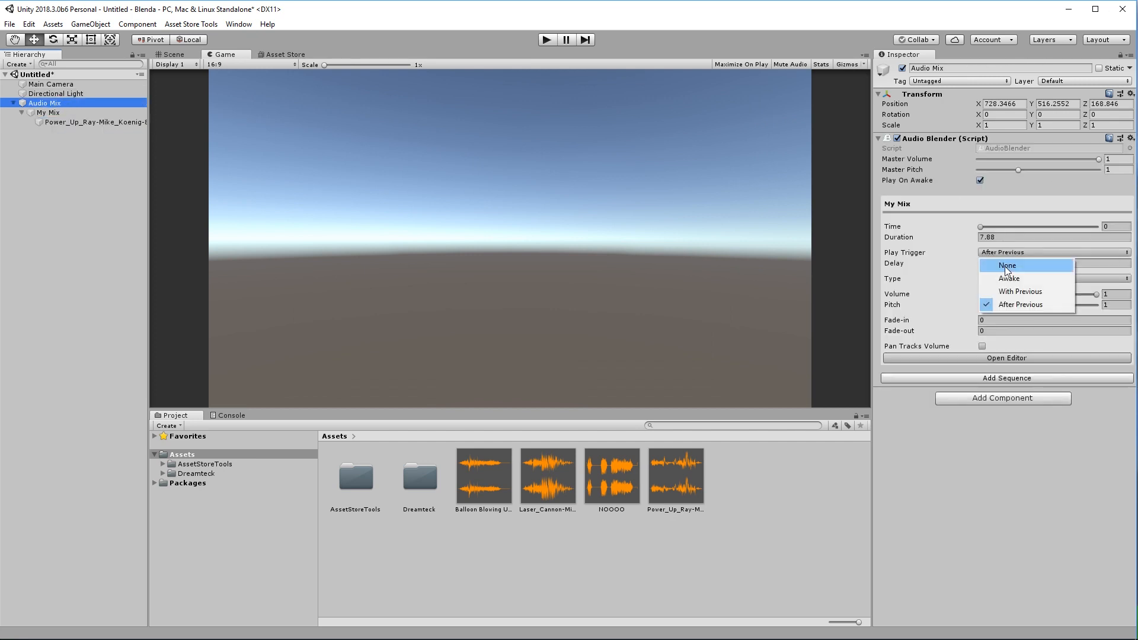
left_click(1008, 264)
Enter Play mode and play the My Mix sequence from the Track Editor.
left_click(546, 40)
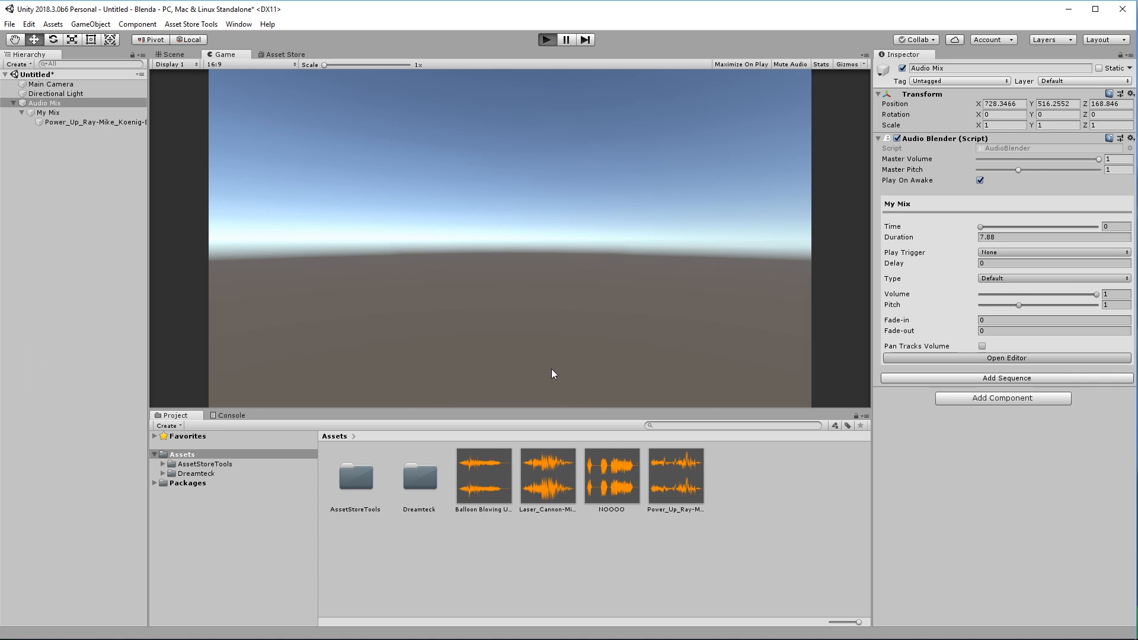
left_click(1006, 374)
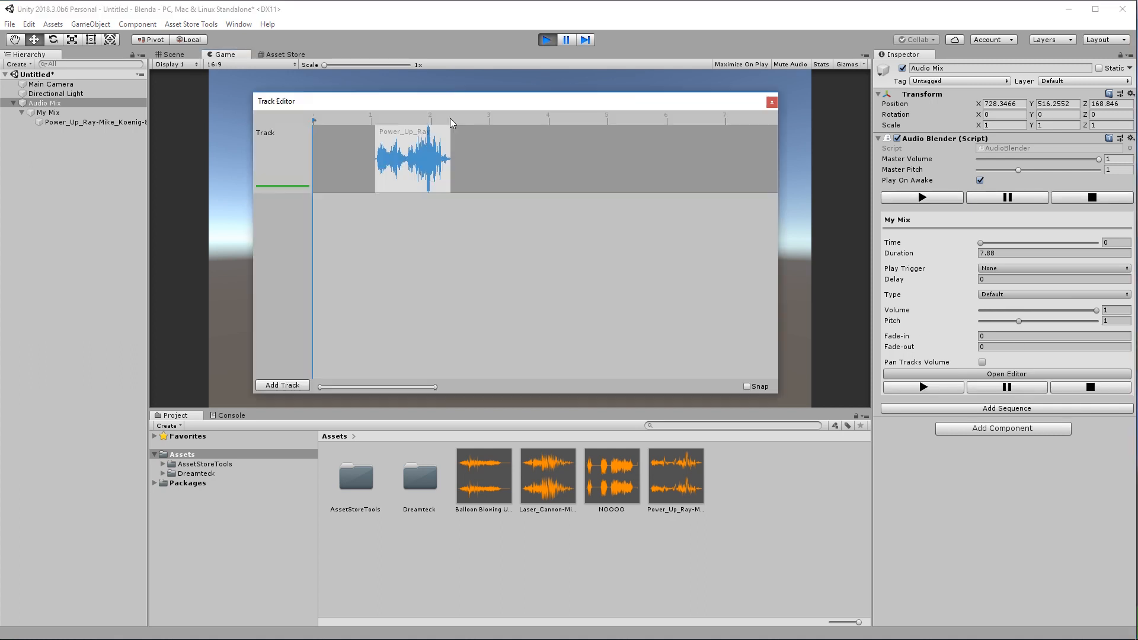
left_click_drag(454, 105, 405, 126)
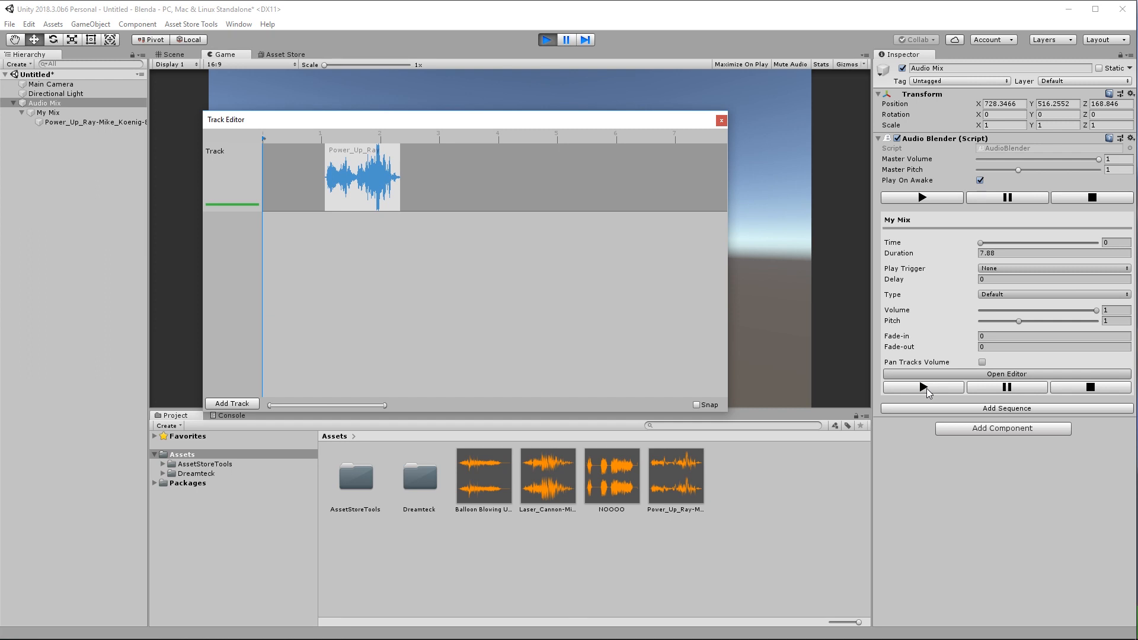
left_click(925, 388)
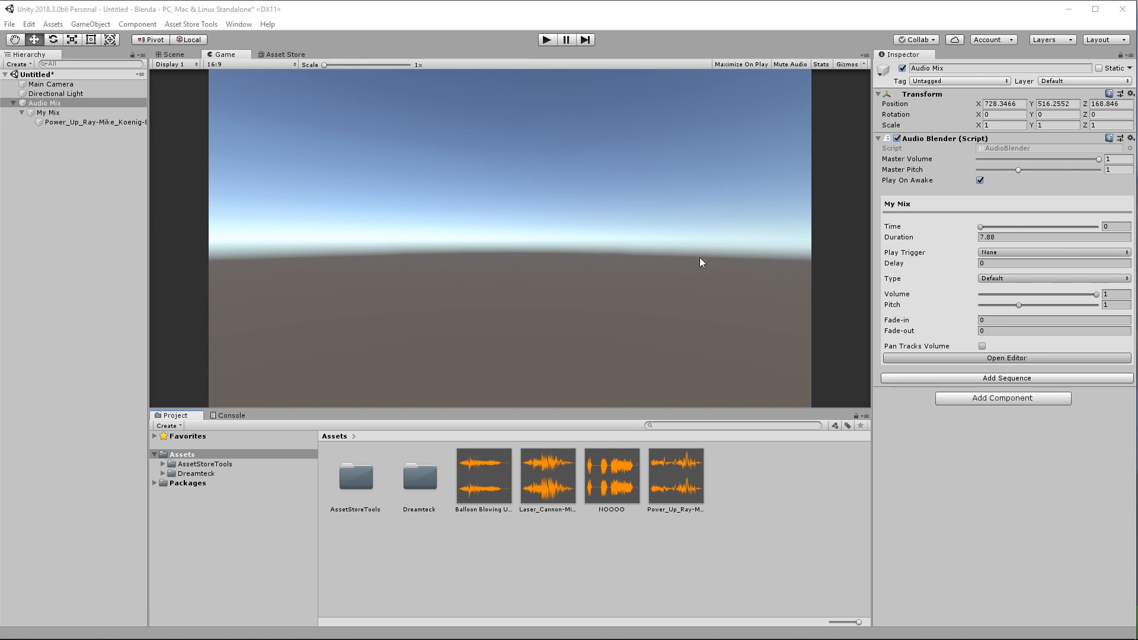
left_click(910, 359)
Add Track 2 and place the Balloon Blowing Up clip on it near 2 s.
left_click_drag(462, 123, 500, 121)
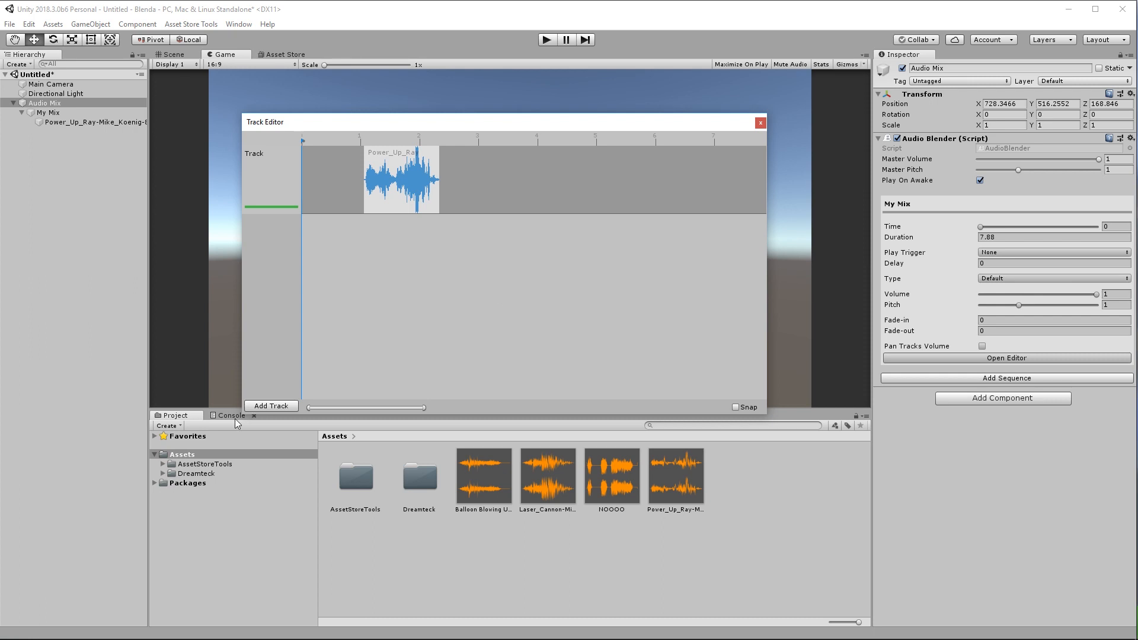
left_click(271, 405)
left_click_drag(498, 454, 482, 173)
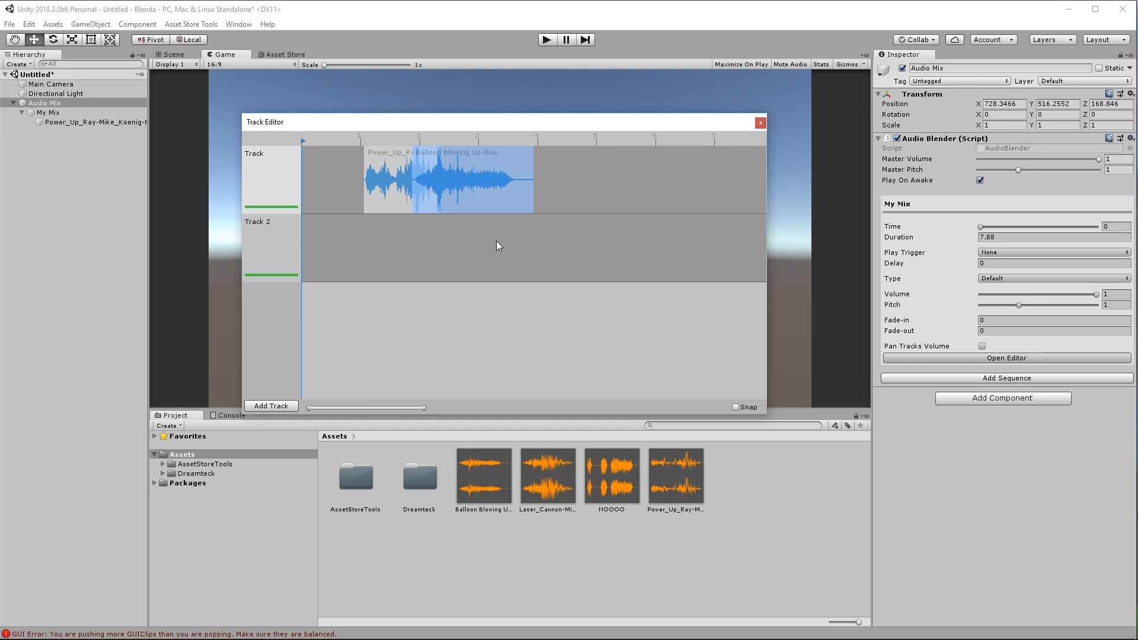
left_click_drag(480, 181, 478, 257)
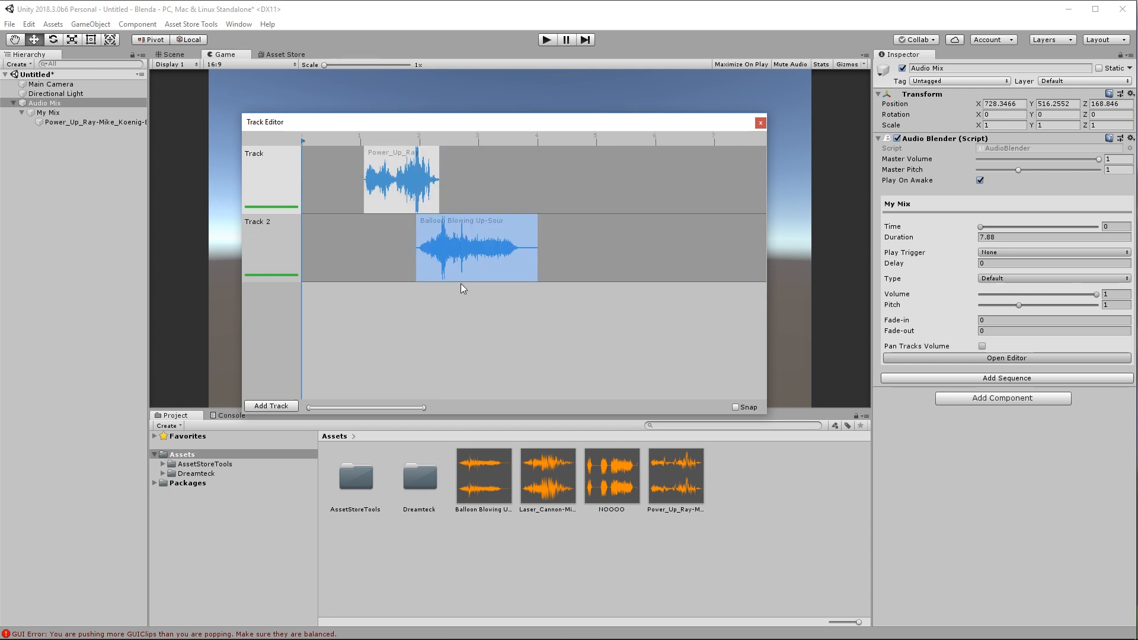
Start Power_Up_Ray a bit earlier, shift the Balloon clip later, and preview the Balloon sound.
left_click_drag(413, 173, 393, 173)
left_click_drag(447, 233, 460, 232)
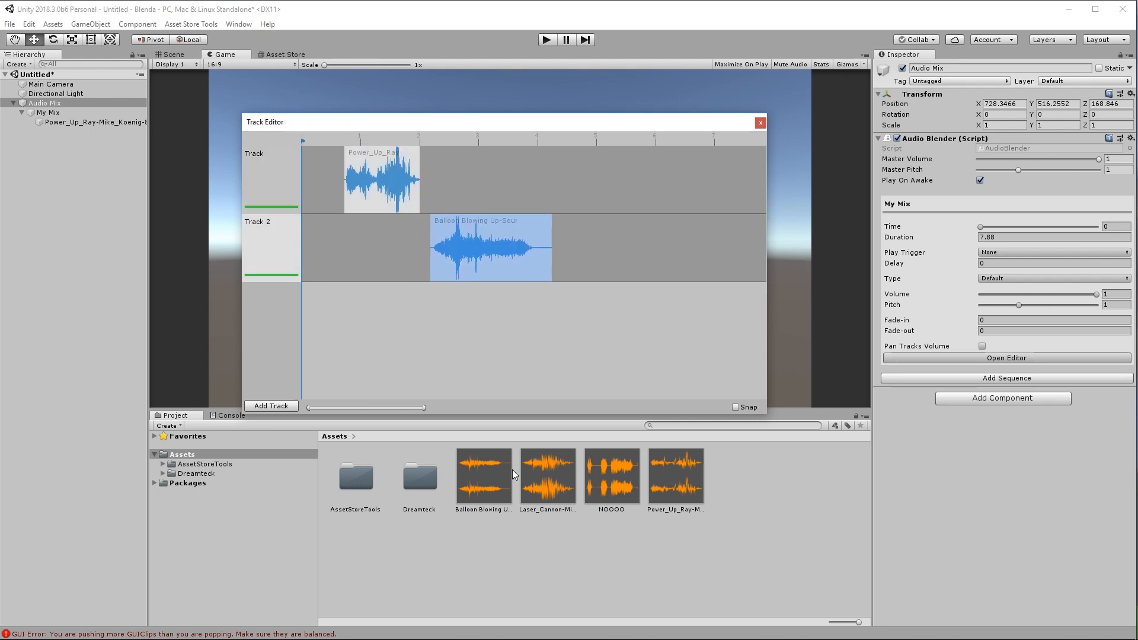
left_click(546, 476)
left_click(484, 476)
left_click(1126, 369)
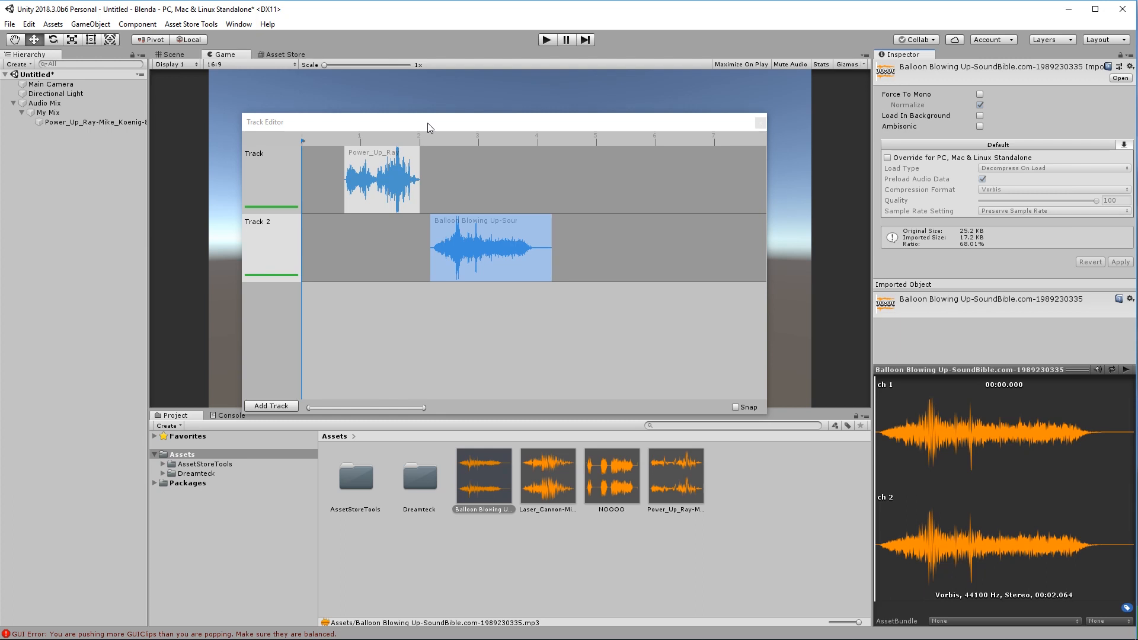
Reposition the Power_Up_Ray clip using the playhead, ending with it back at time 0.
left_click(390, 187)
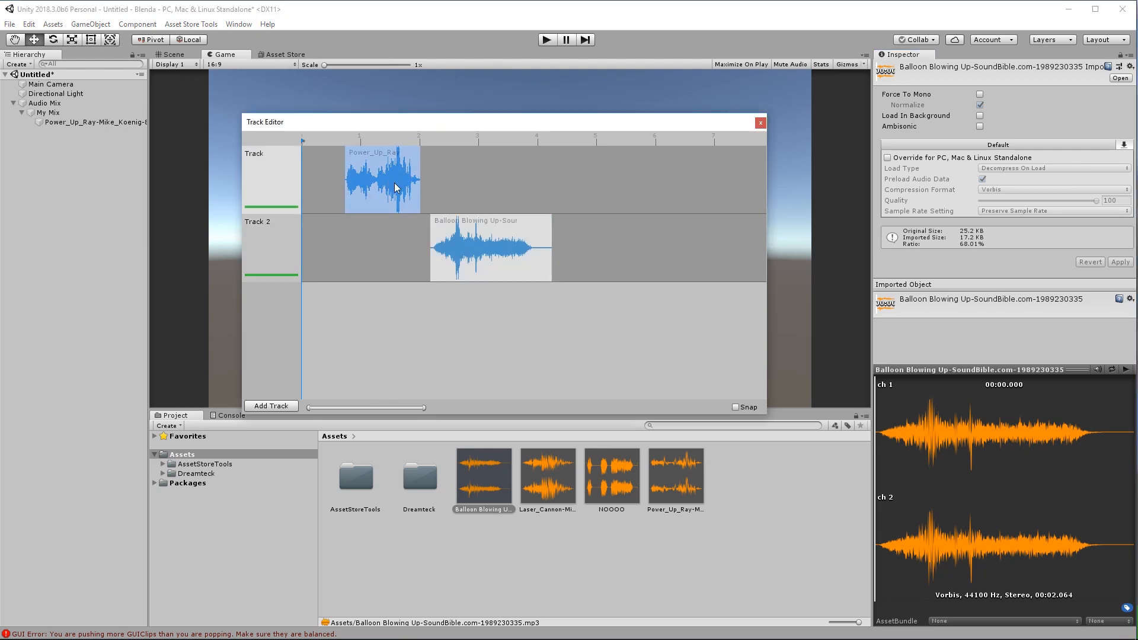
left_click_drag(388, 187, 395, 195)
key("ctrl+z")
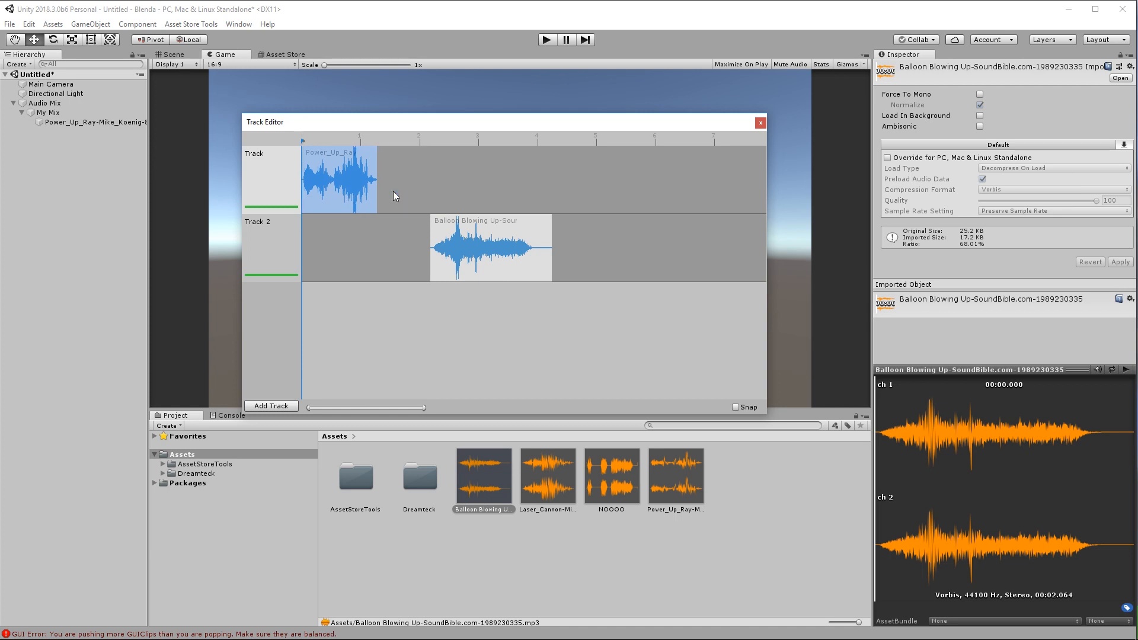
left_click_drag(403, 142, 595, 142)
left_click(336, 166)
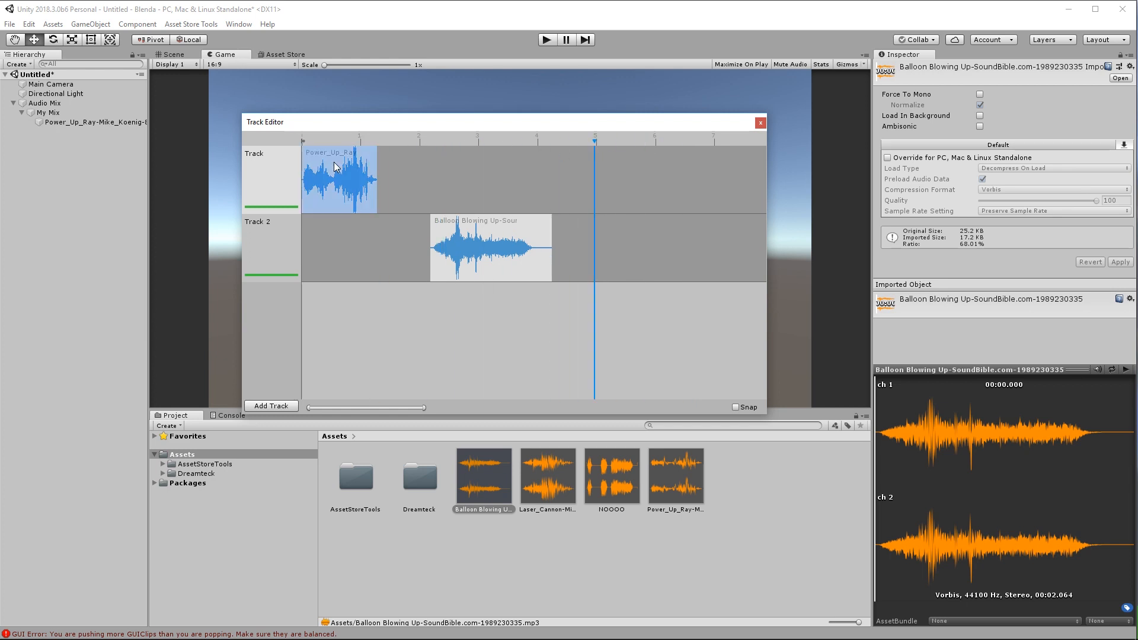
key("m")
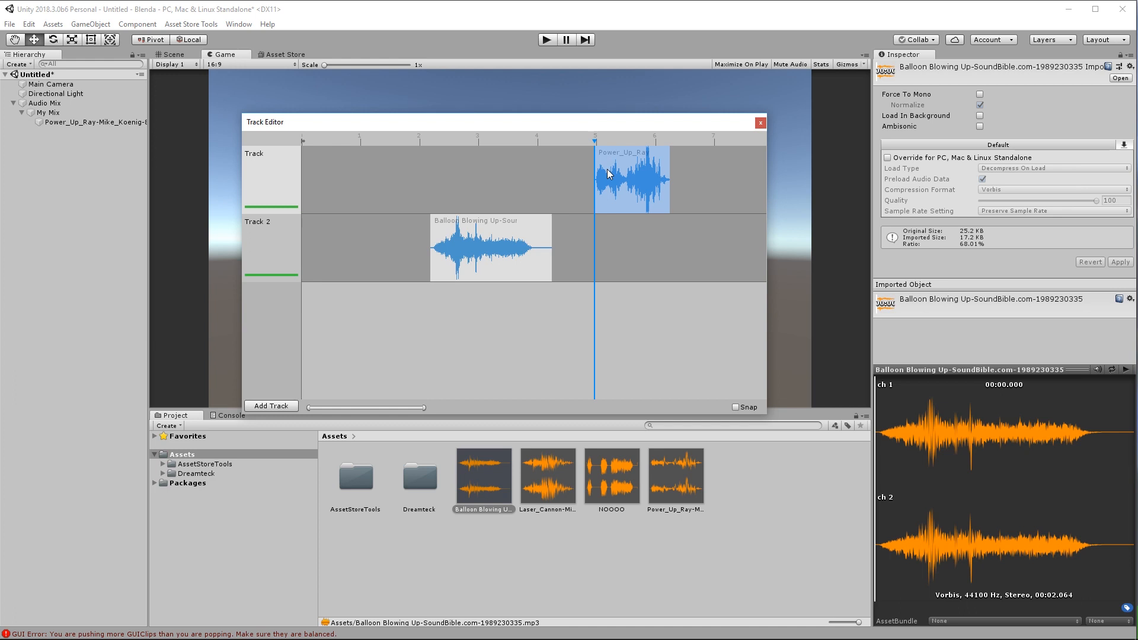
left_click_drag(594, 140, 298, 138)
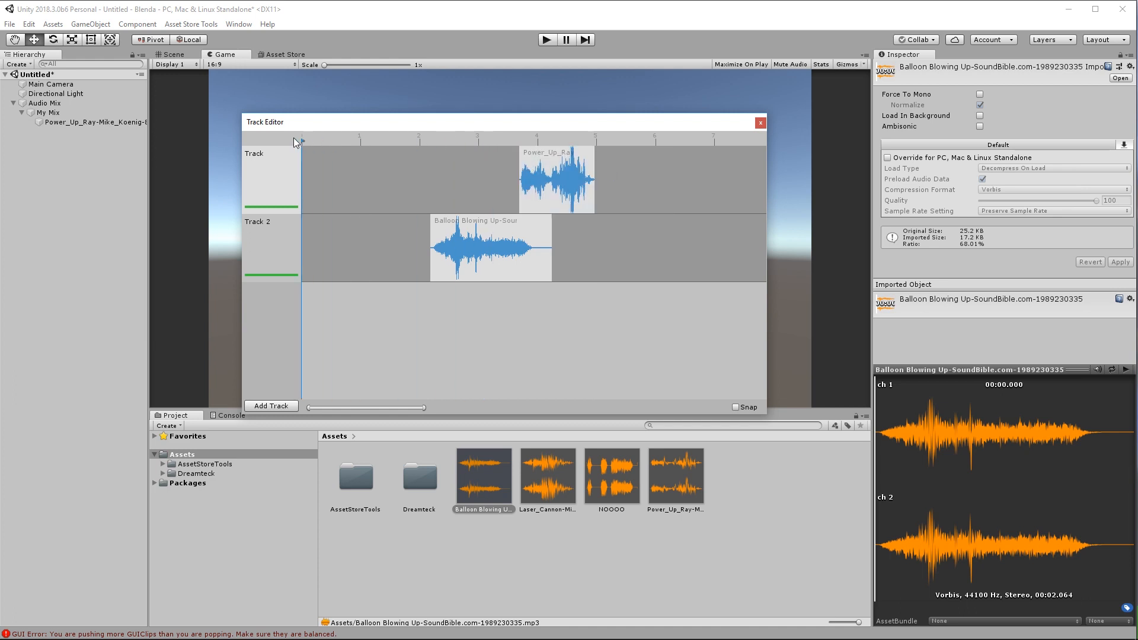
left_click(568, 178)
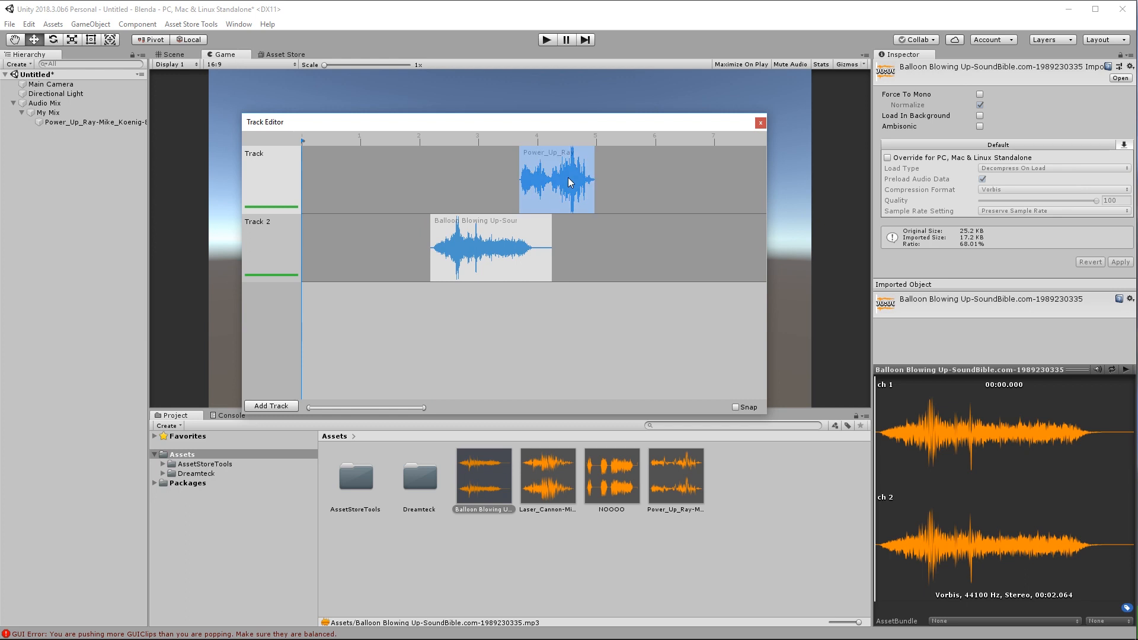
left_click_drag(539, 194, 323, 193)
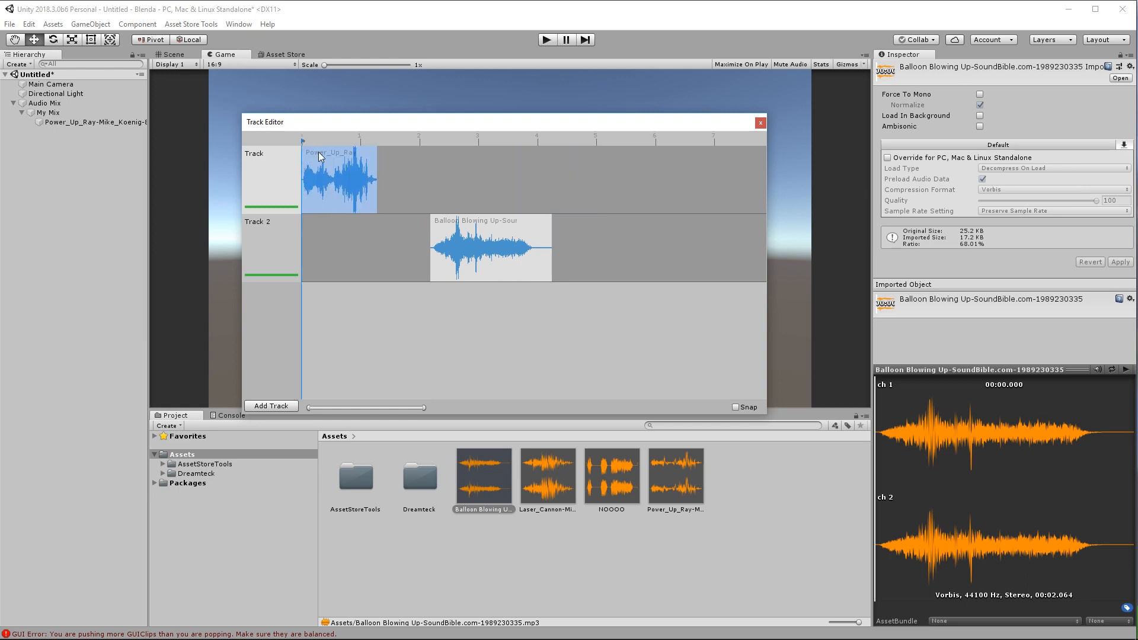
Move the Balloon clip earlier on Track 2 and preview the power-up sound asset.
left_click_drag(492, 249, 372, 243)
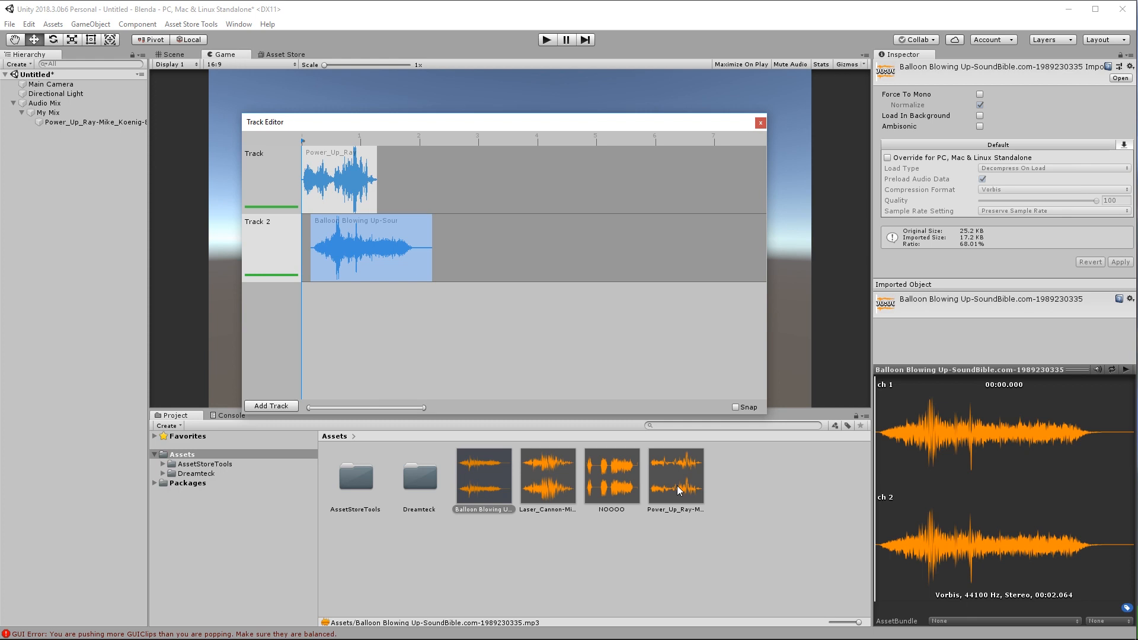
left_click(679, 490)
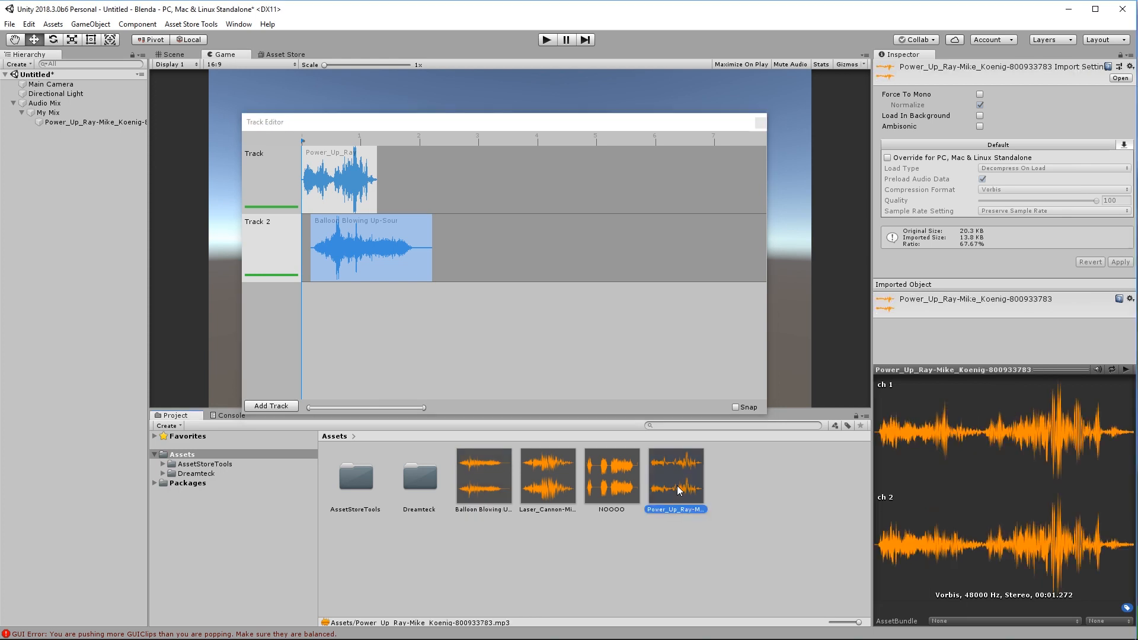
left_click(1124, 372)
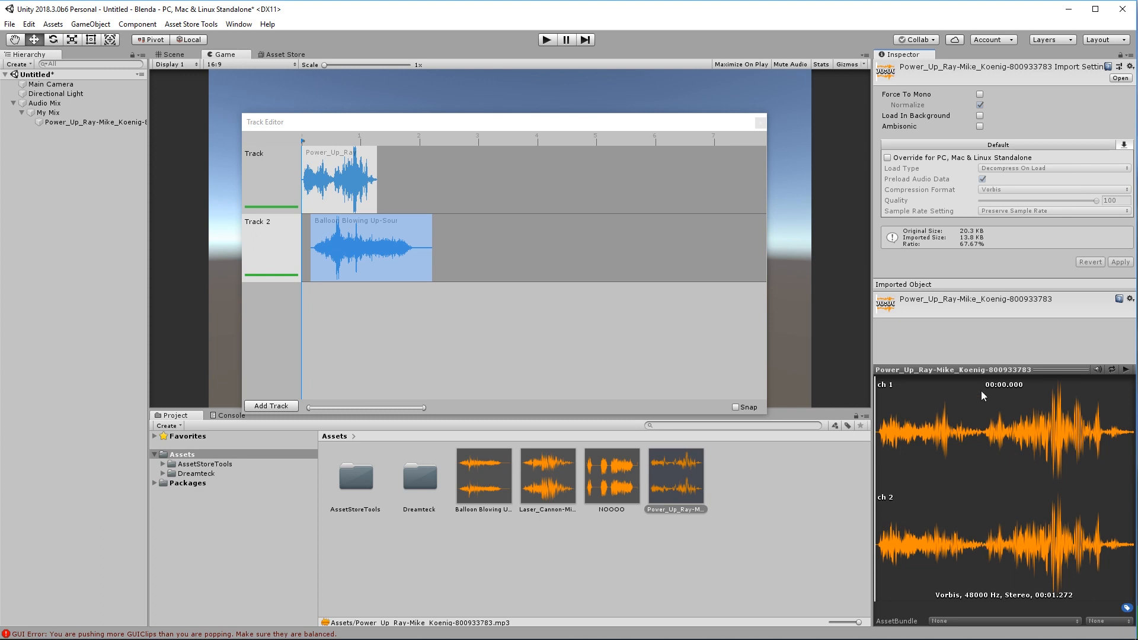
Shorten the power-up clip on the first track by dragging its end left.
left_click_drag(433, 128, 449, 131)
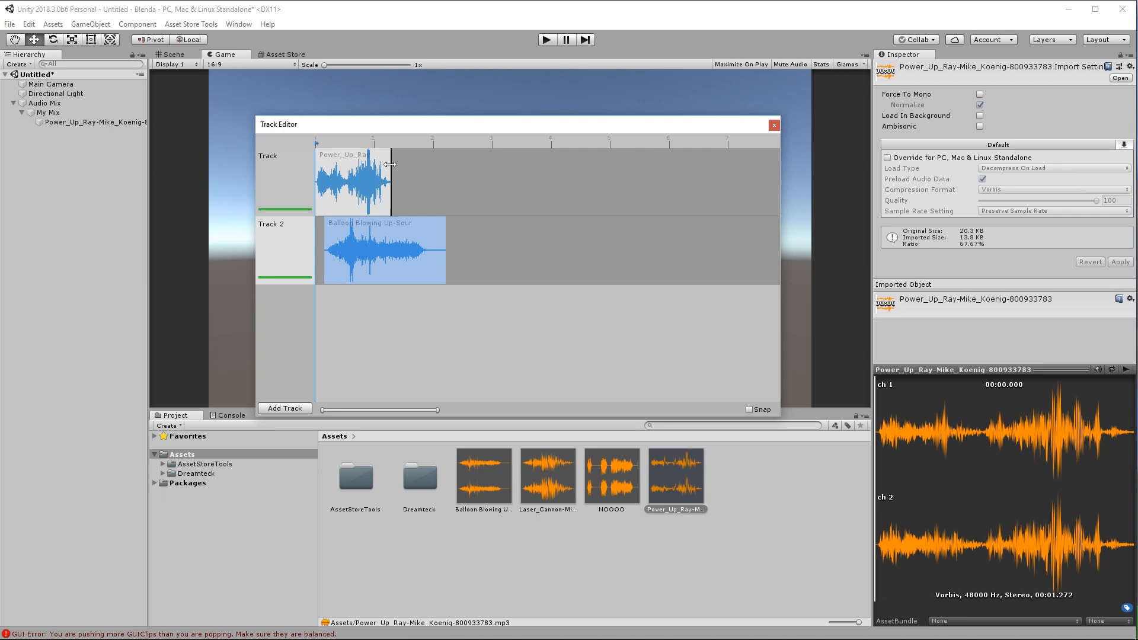
left_click_drag(390, 164, 346, 183)
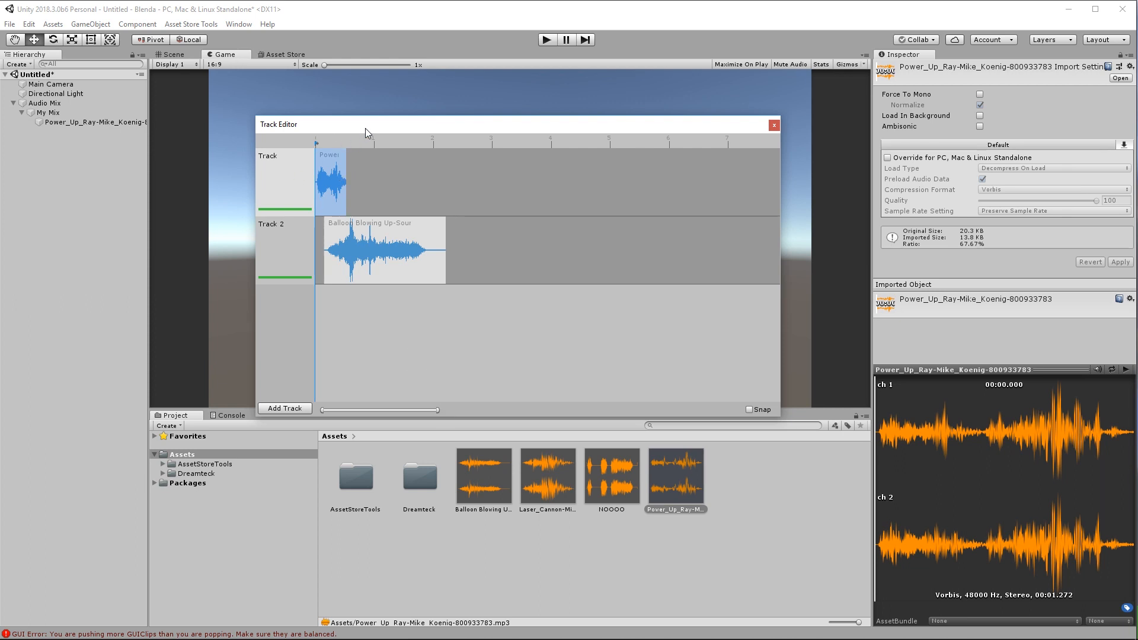
left_click_drag(365, 128, 364, 121)
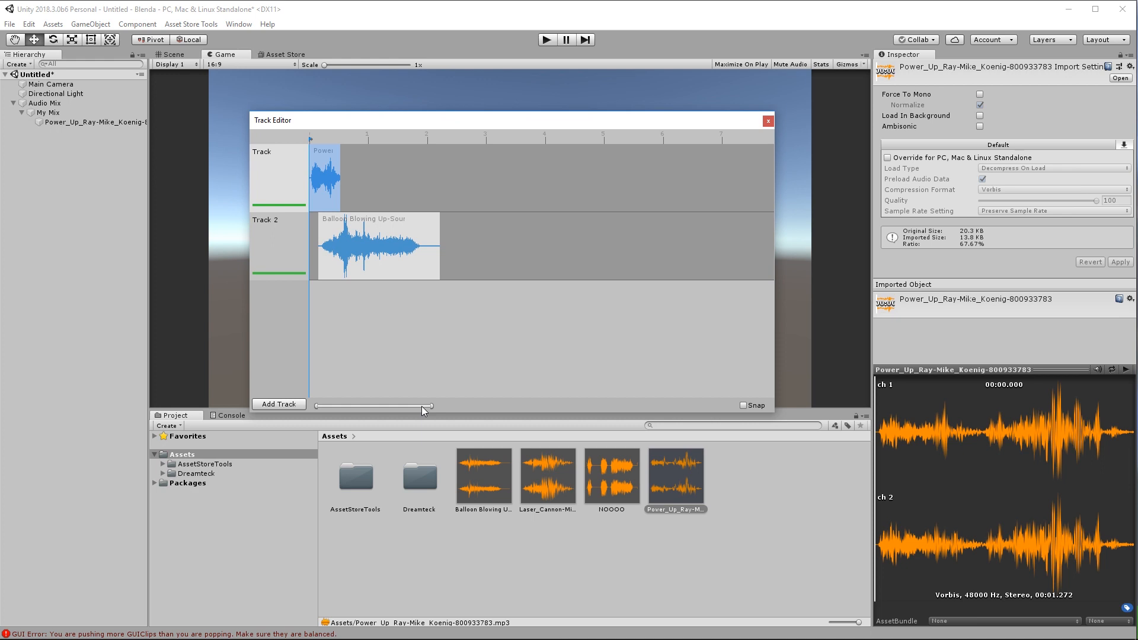
left_click_drag(430, 407, 415, 405)
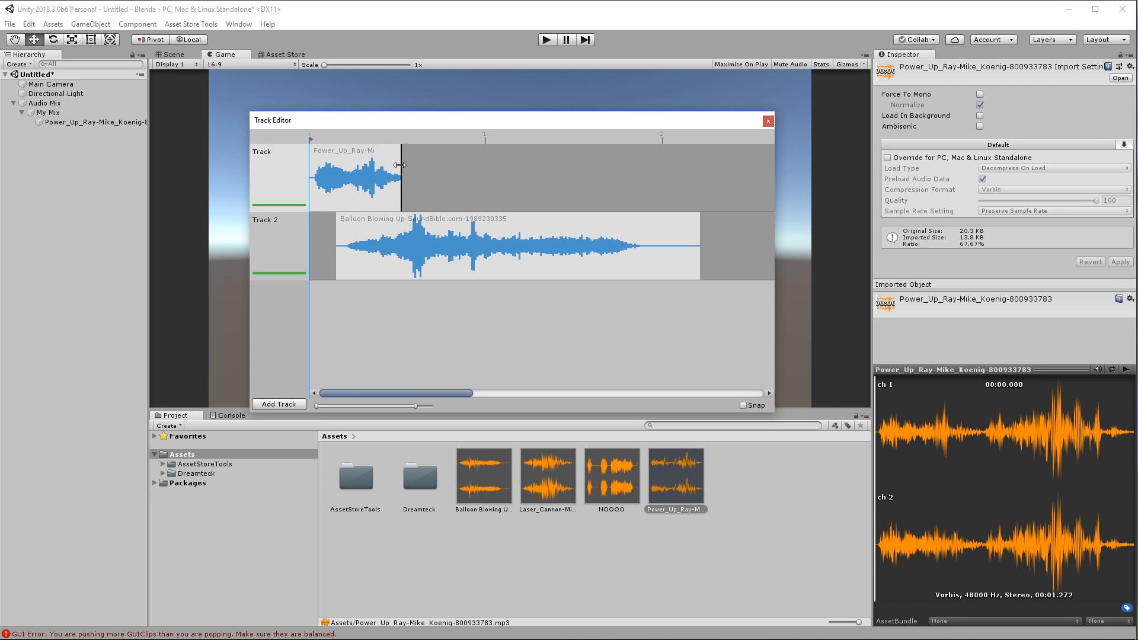
Add a fade-out to the power-up clip's end and move the Balloon clip much later.
key("alt")
left_click(399, 165, "alt")
left_click_drag(400, 165, 351, 161, "alt")
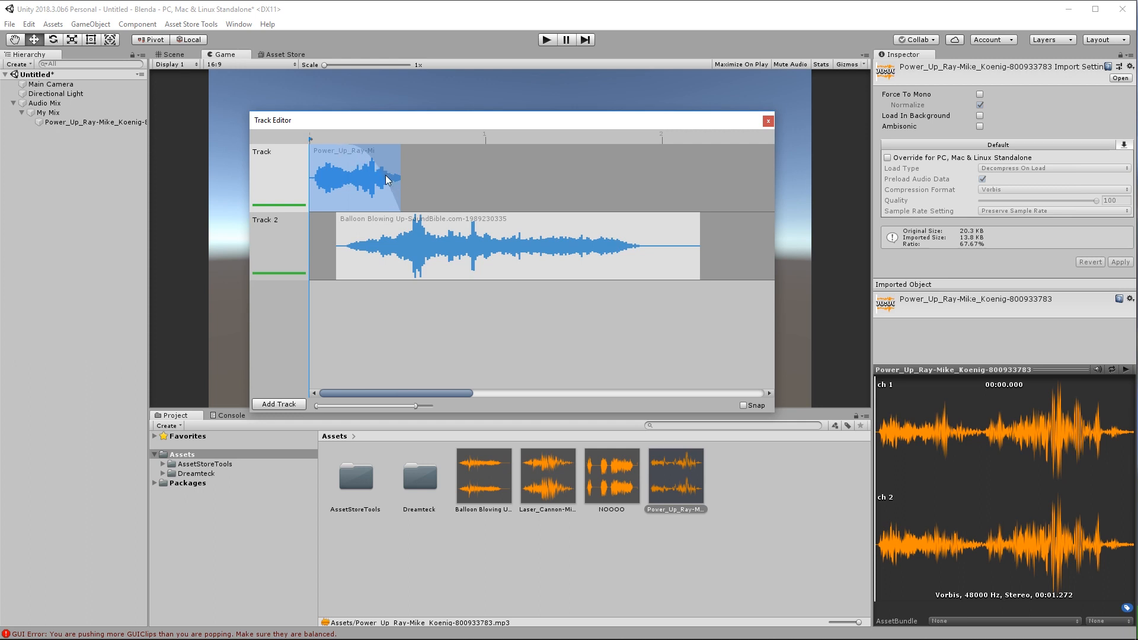
left_click_drag(366, 242, 775, 242)
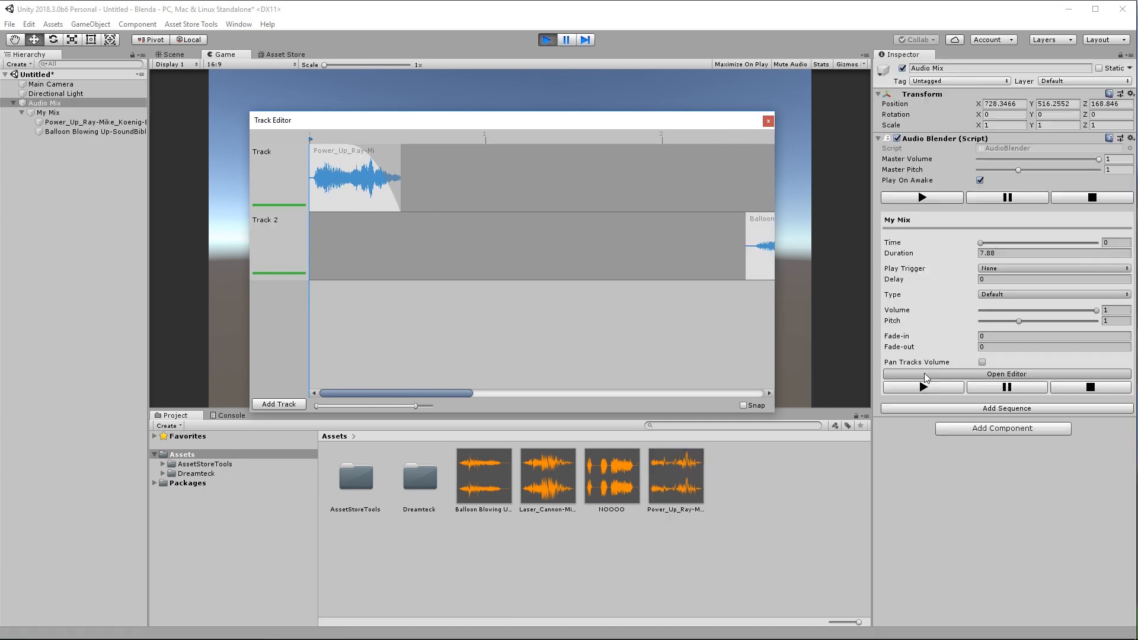
Audition the mix with the power-up clip's fade-out removed, then restore the fade-out.
left_click(925, 387)
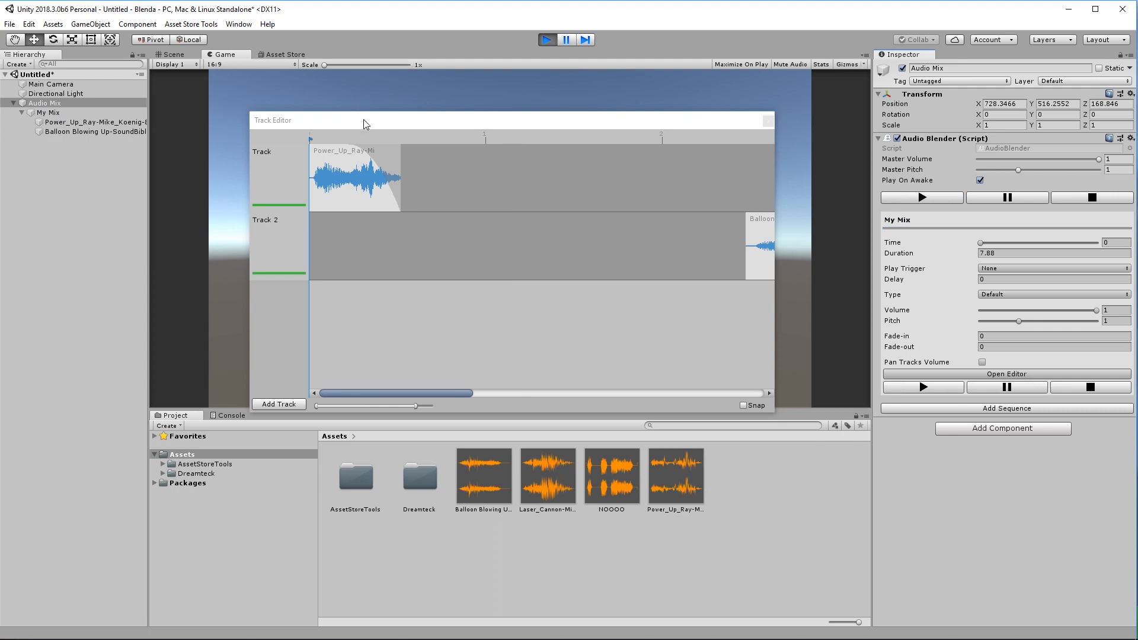
left_click(363, 120)
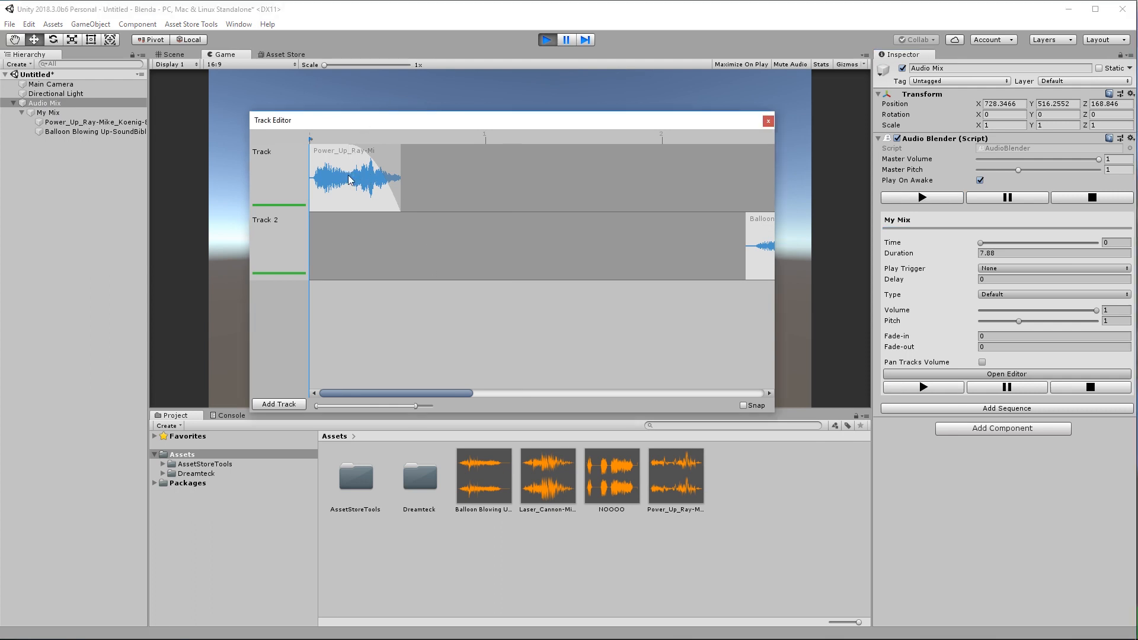
key("alt")
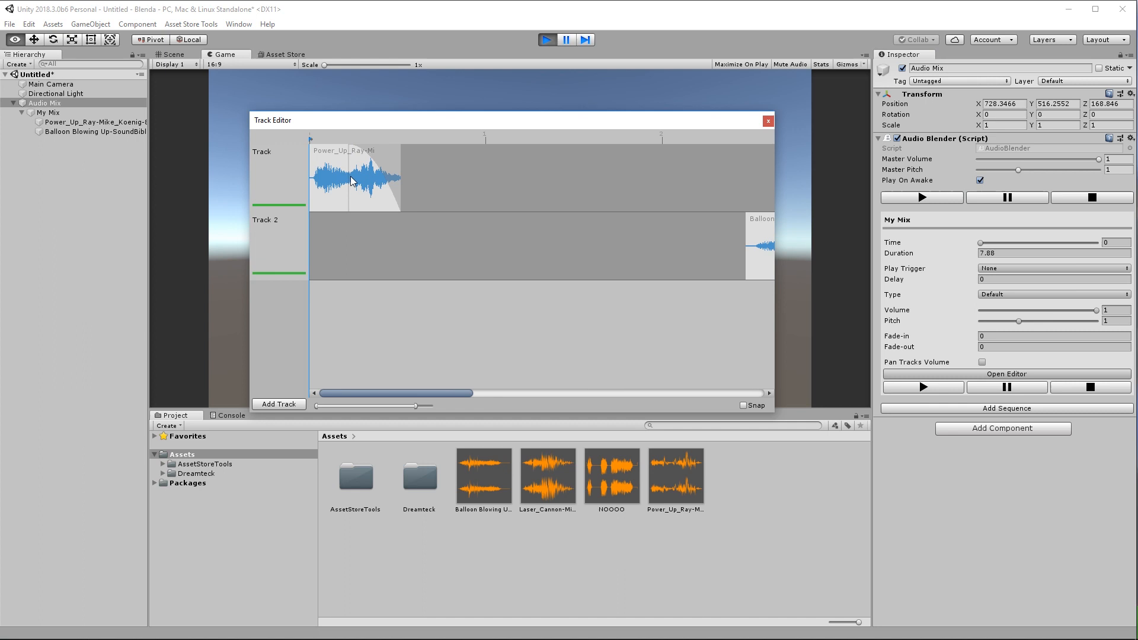
left_click_drag(346, 172, 407, 179)
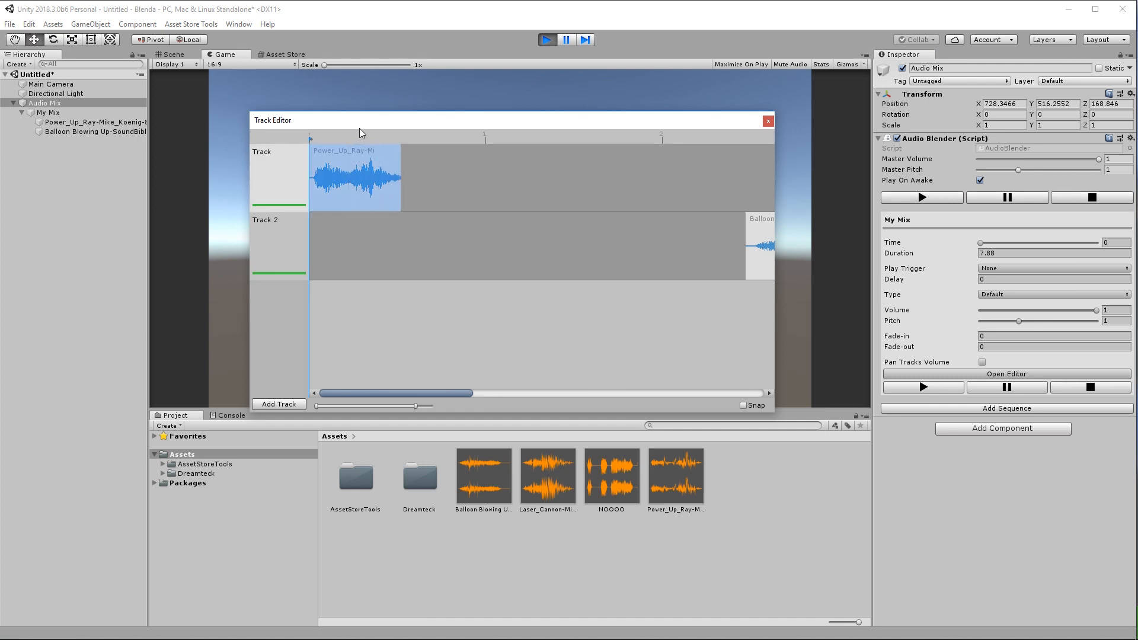
left_click(937, 389)
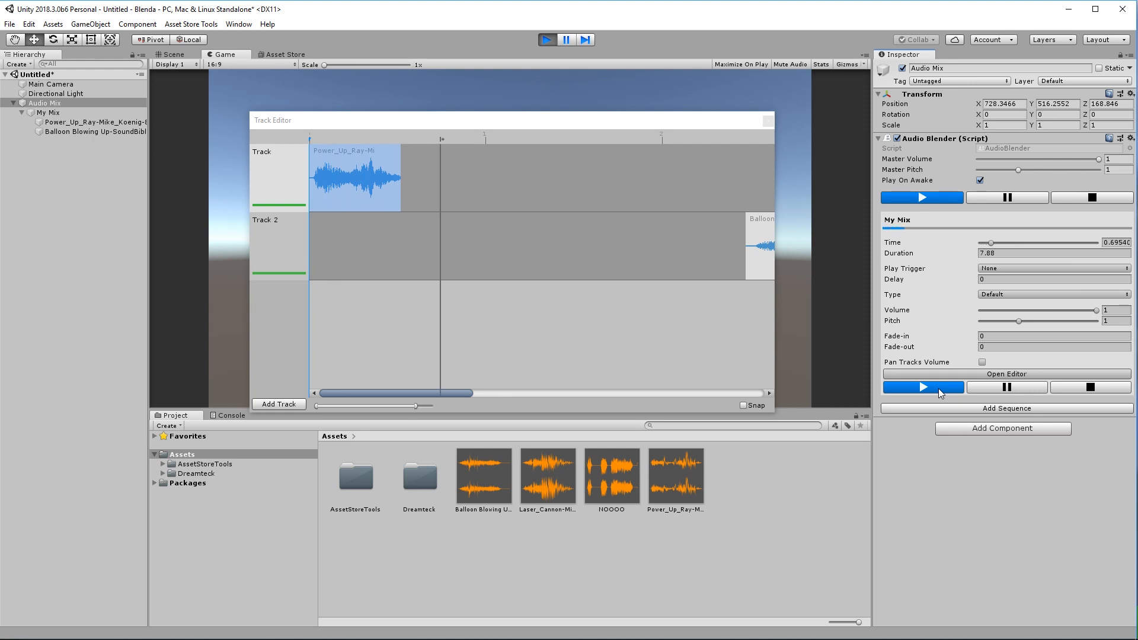
left_click(1061, 388)
left_click_drag(399, 147, 366, 146)
Flatten the end key of the Power_Up fade-out curve into a smooth S-shape.
right_click(373, 165)
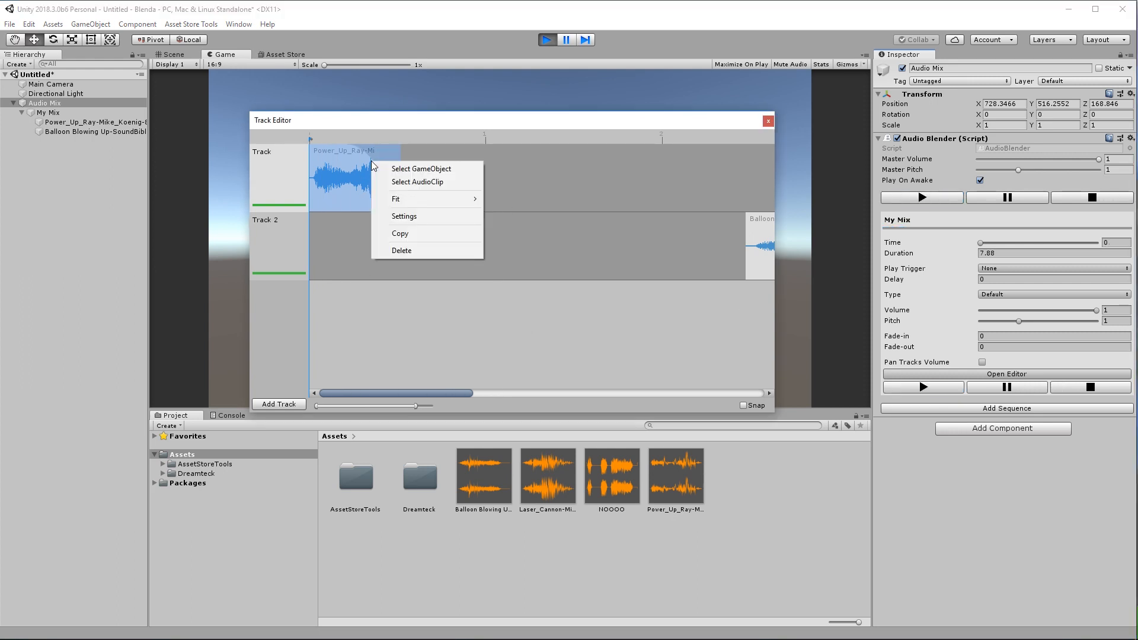
left_click(404, 217)
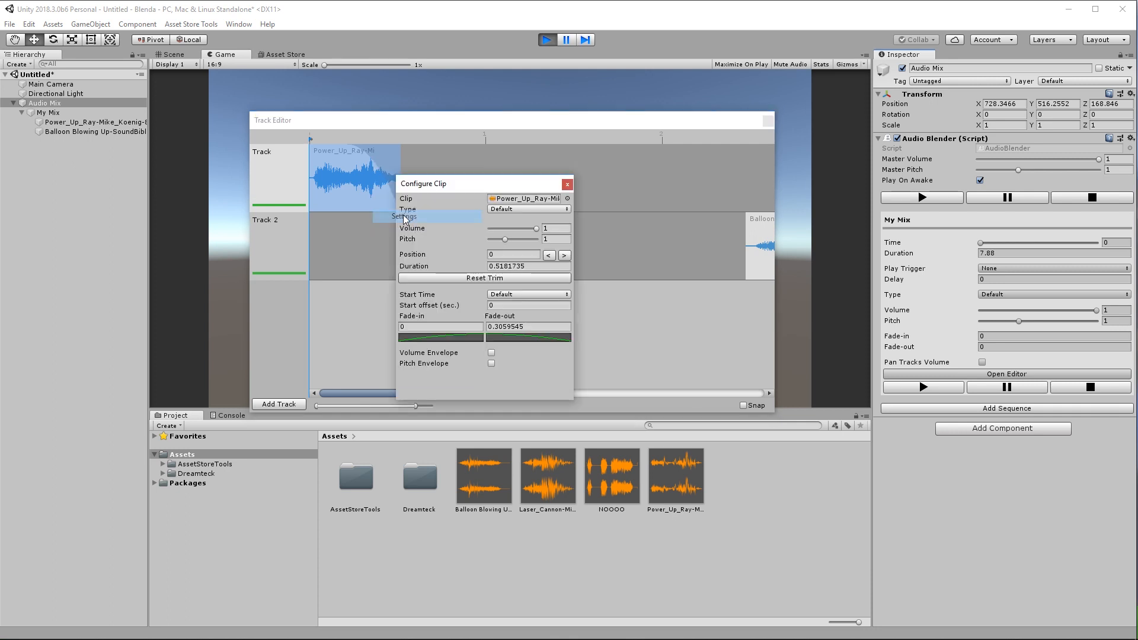
left_click(505, 338)
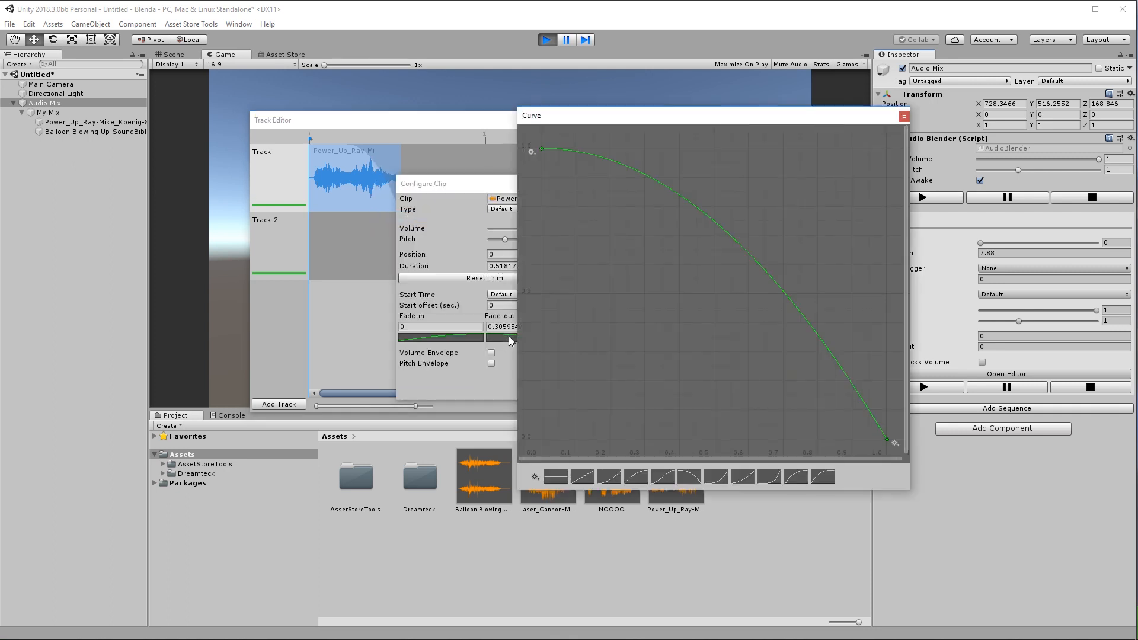
left_click(887, 439)
left_click_drag(872, 414, 824, 439)
left_click(904, 116)
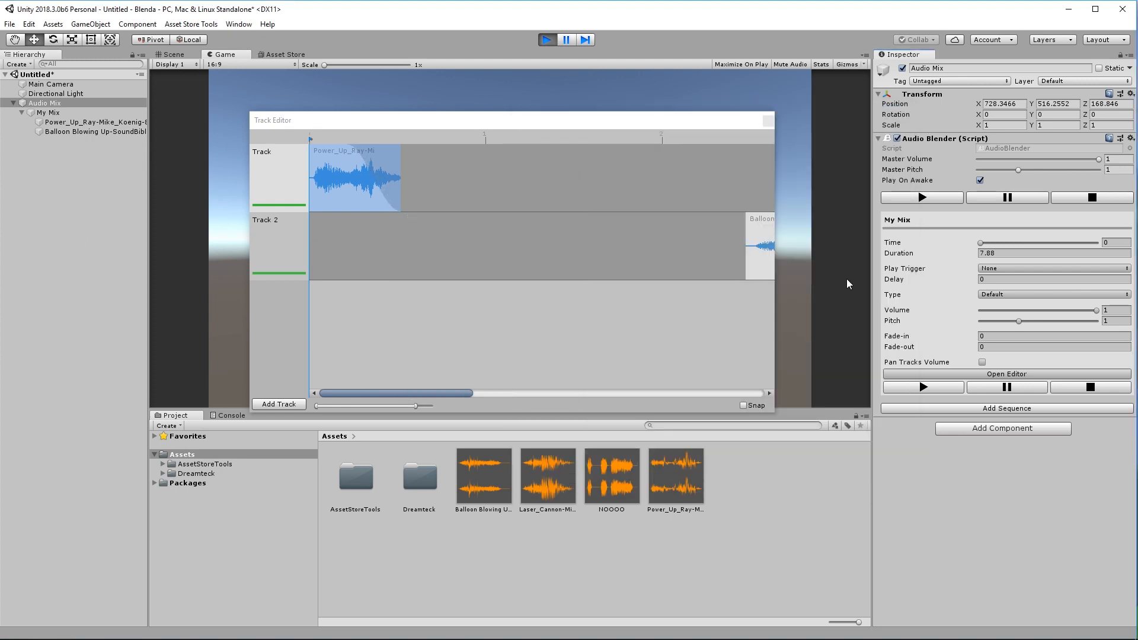
Move the Balloon clip near the start of Track 2, trim it shorter and add a fade-out.
left_click(943, 386)
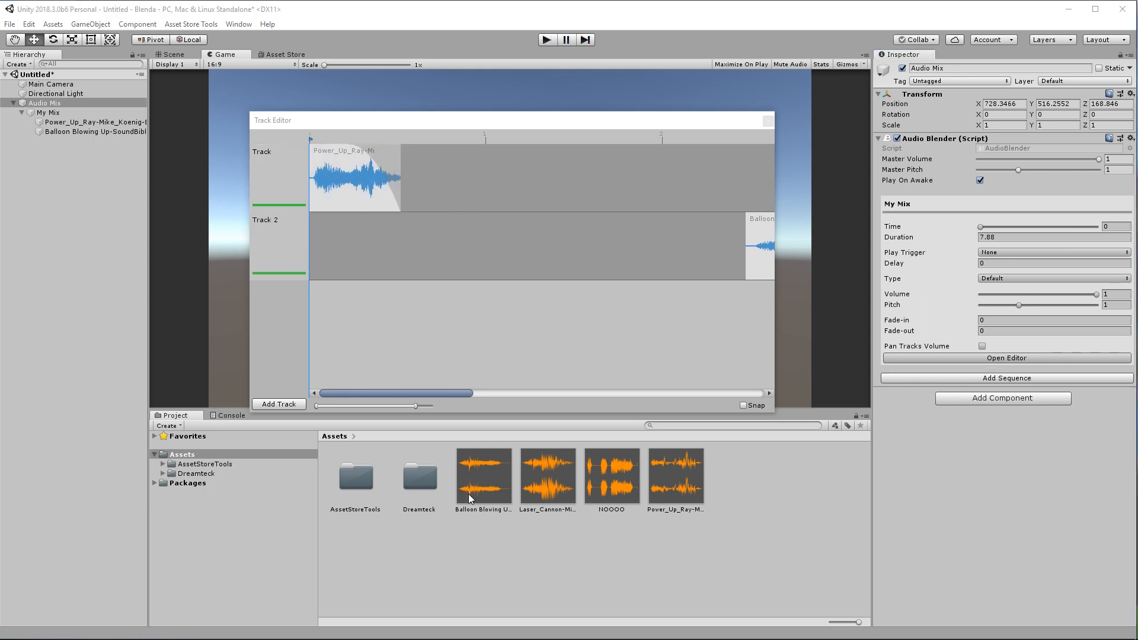
left_click_drag(624, 121, 605, 107)
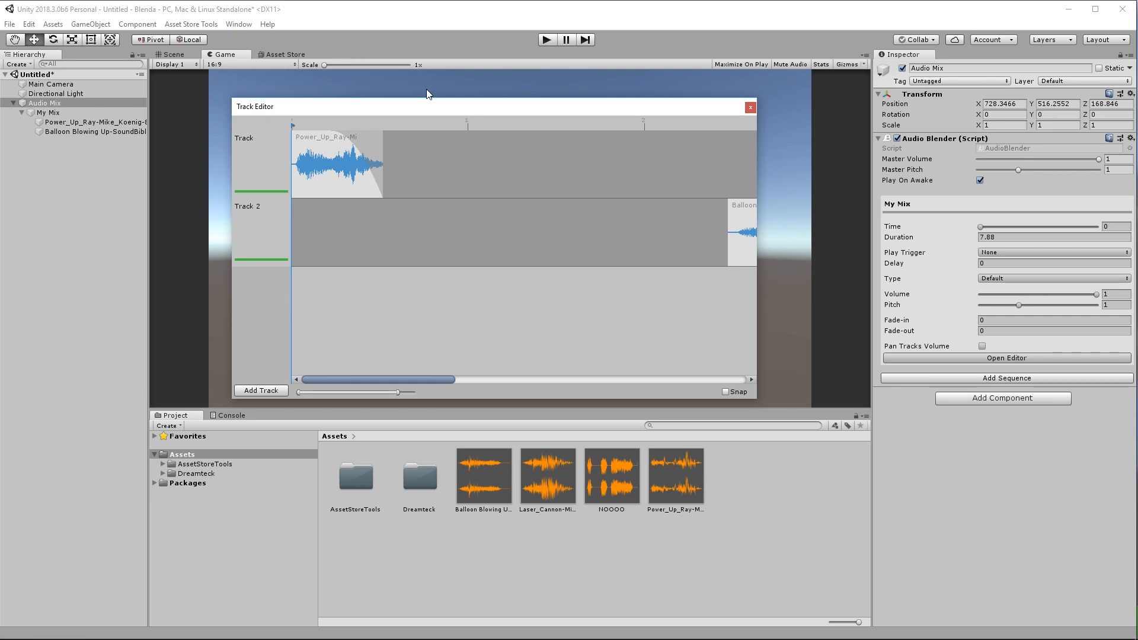
left_click_drag(449, 109, 413, 111)
left_click_drag(706, 225, 306, 223)
left_click_drag(649, 221, 328, 201)
left_click(712, 104)
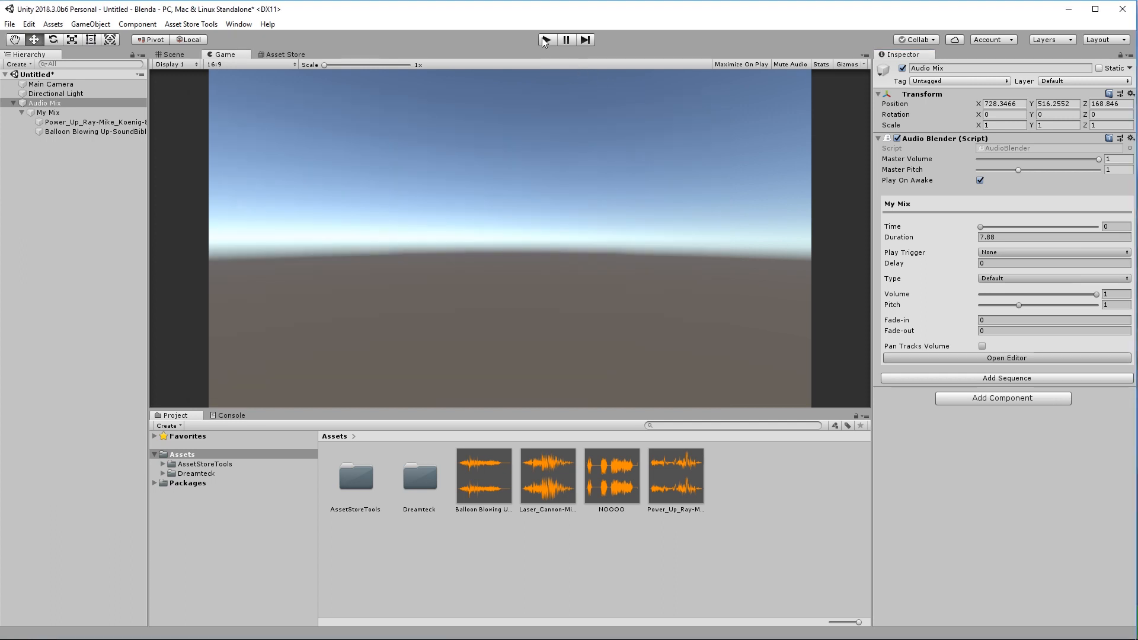
Play My Mix in play mode, lengthen the Balloon clip slightly, and close the track editor.
left_click(546, 39)
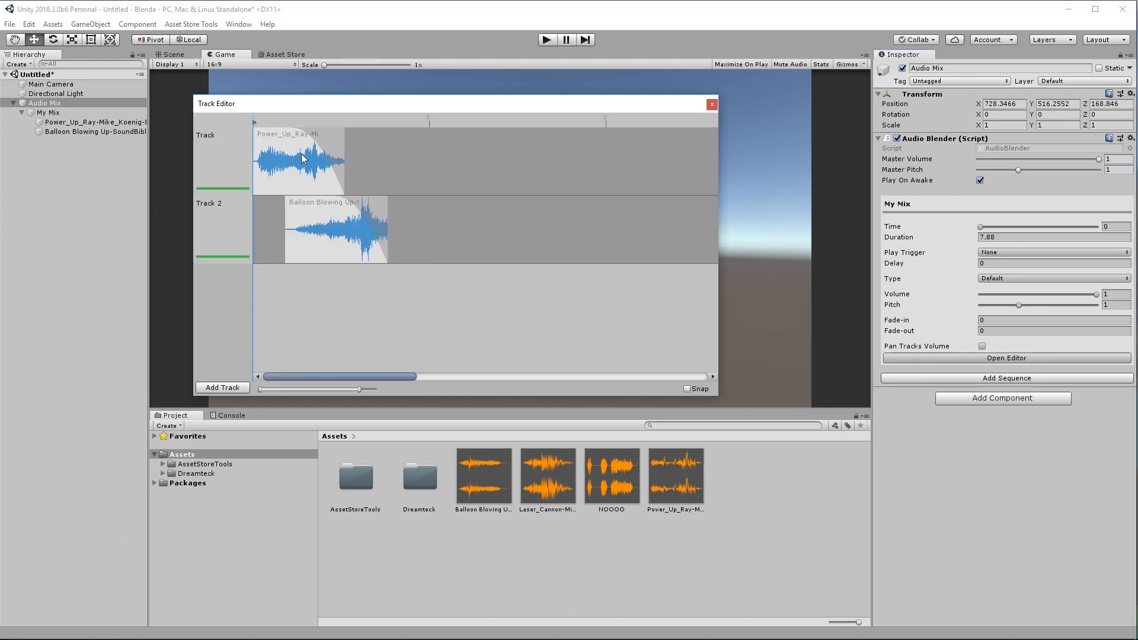
left_click(348, 217)
mouse_move(347, 212)
left_mouse_down()
mouse_move(407, 225)
mouse_move(350, 218)
left_mouse_up()
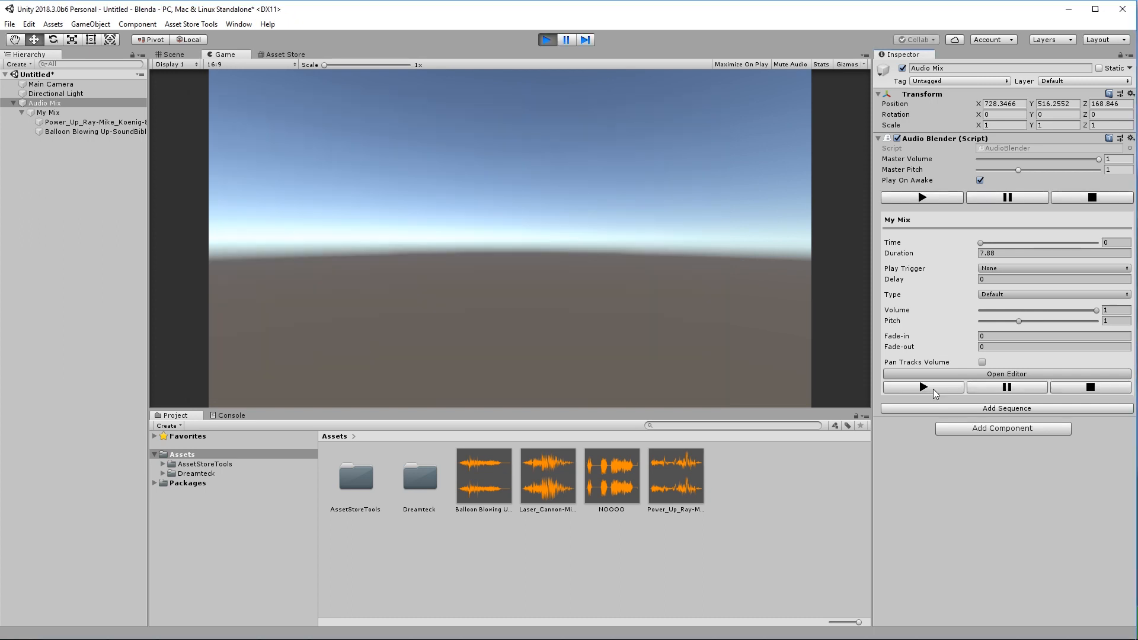
left_click(928, 389)
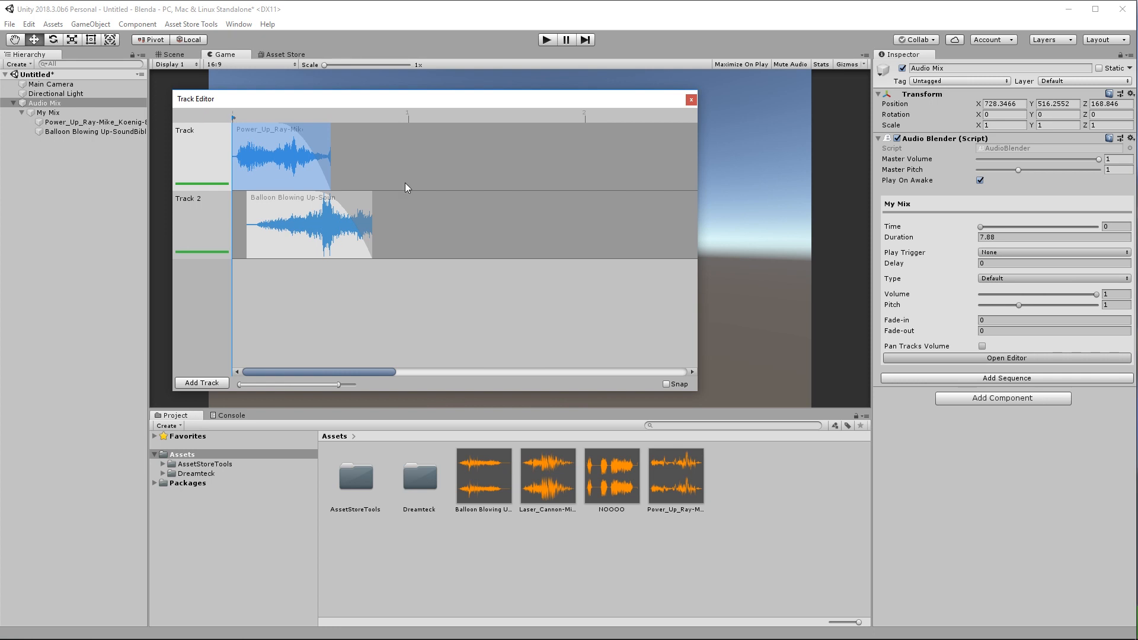
left_click(690, 99)
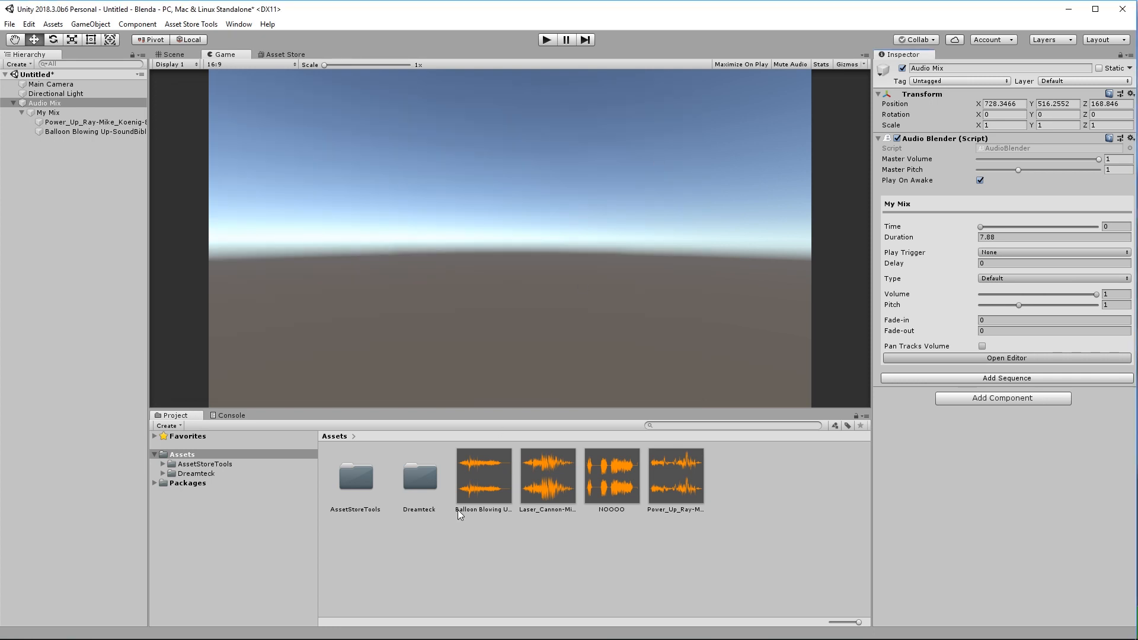
Preview the Laser_Cannon sound, then open the Audio Mix track editor.
left_click(576, 495)
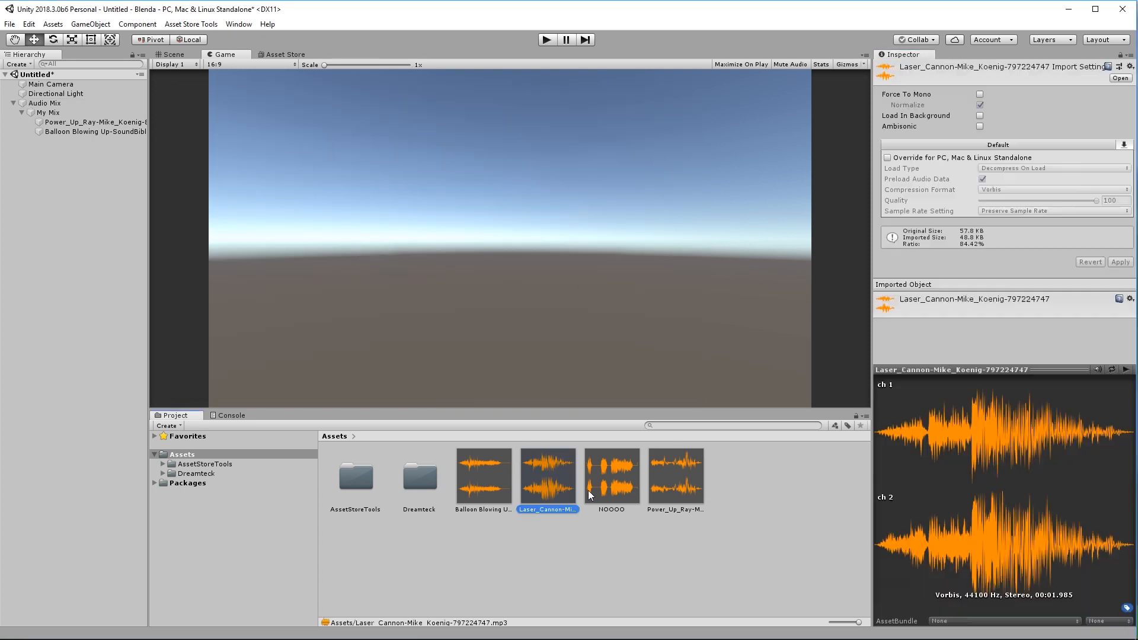
left_click(1126, 371)
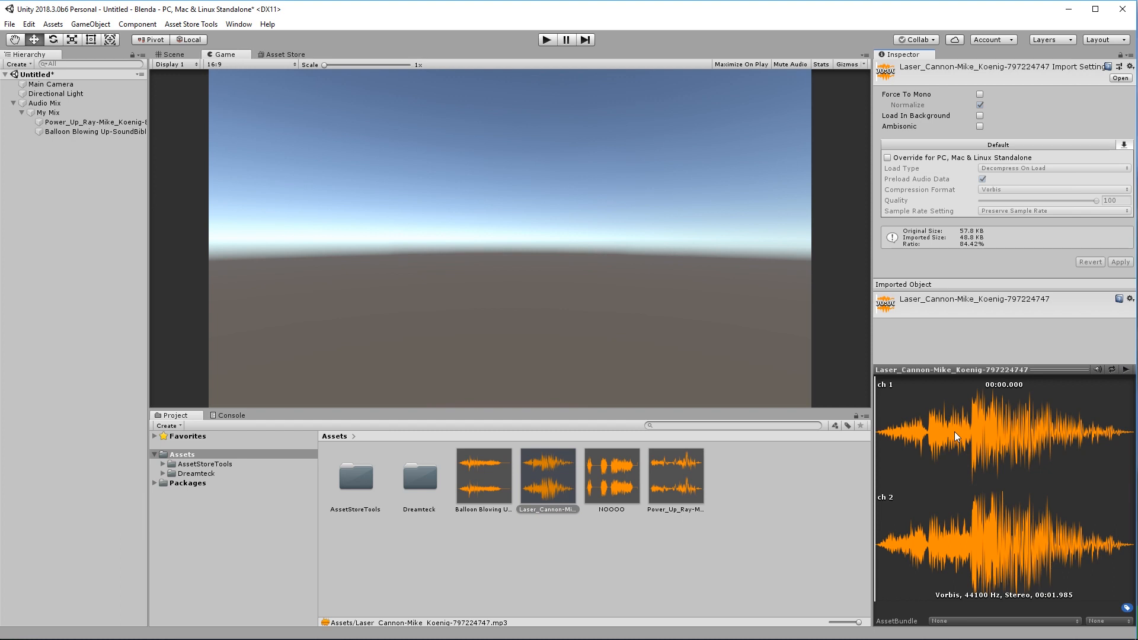
left_click(72, 103)
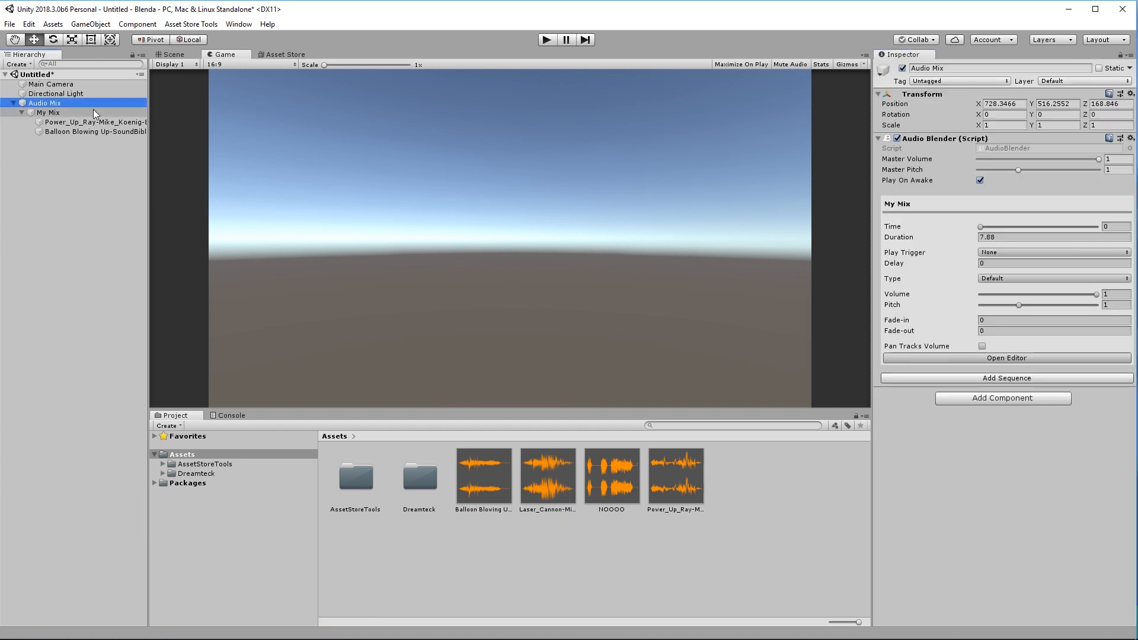
left_click(973, 358)
Add a third track and place the Laser_Cannon clip on it, later in the timeline.
left_click(201, 382)
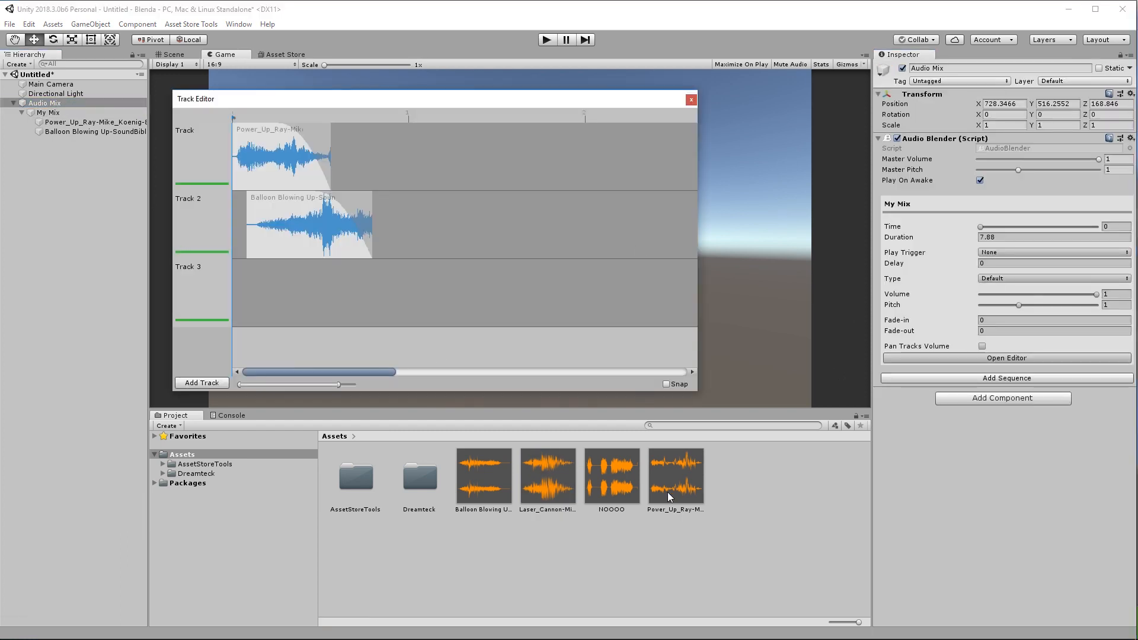
left_click_drag(551, 482, 374, 282)
scroll(374, 282, "up", 3)
left_click_drag(317, 385, 310, 383)
left_click(413, 273)
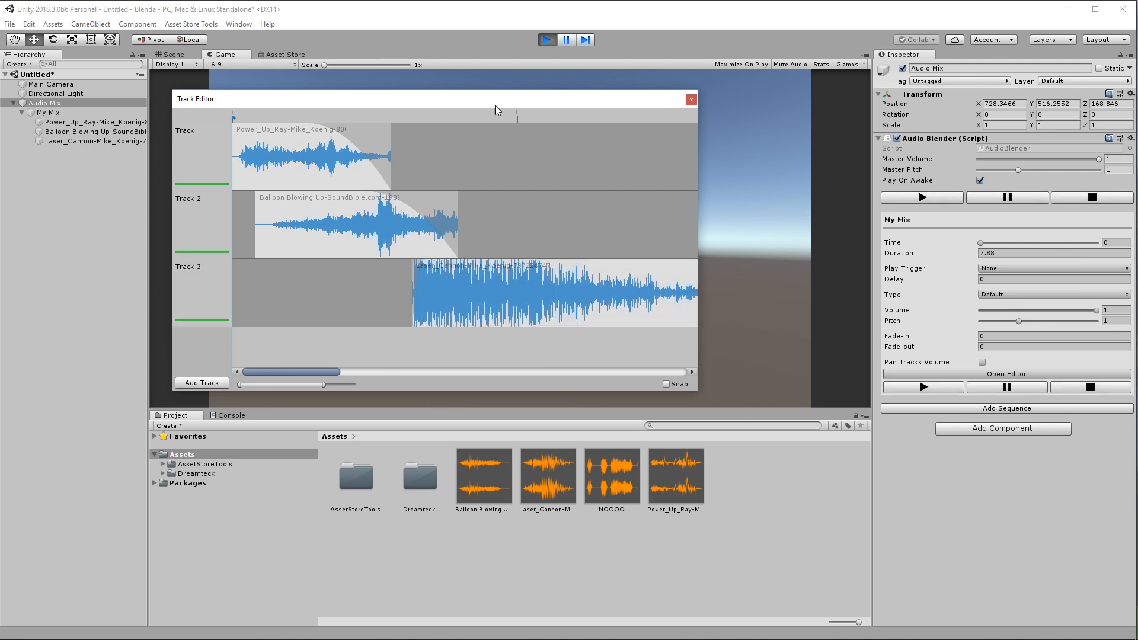
left_click_drag(497, 105, 518, 115)
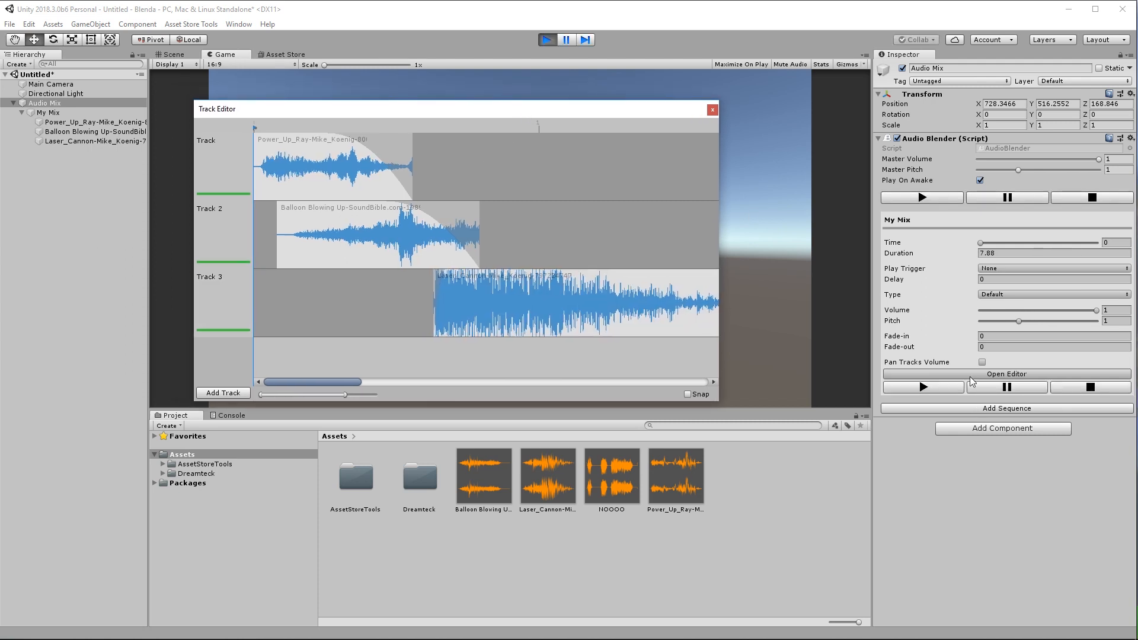
Play the My Mix sequence and reselect the Audio Mix object.
left_click(944, 388)
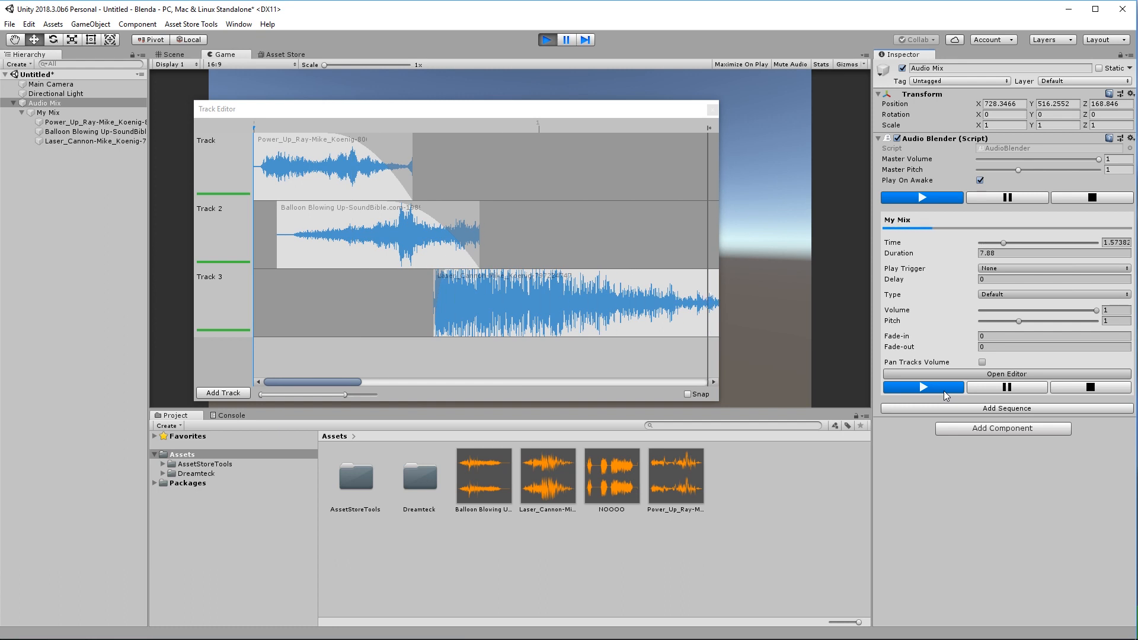
left_click(66, 143)
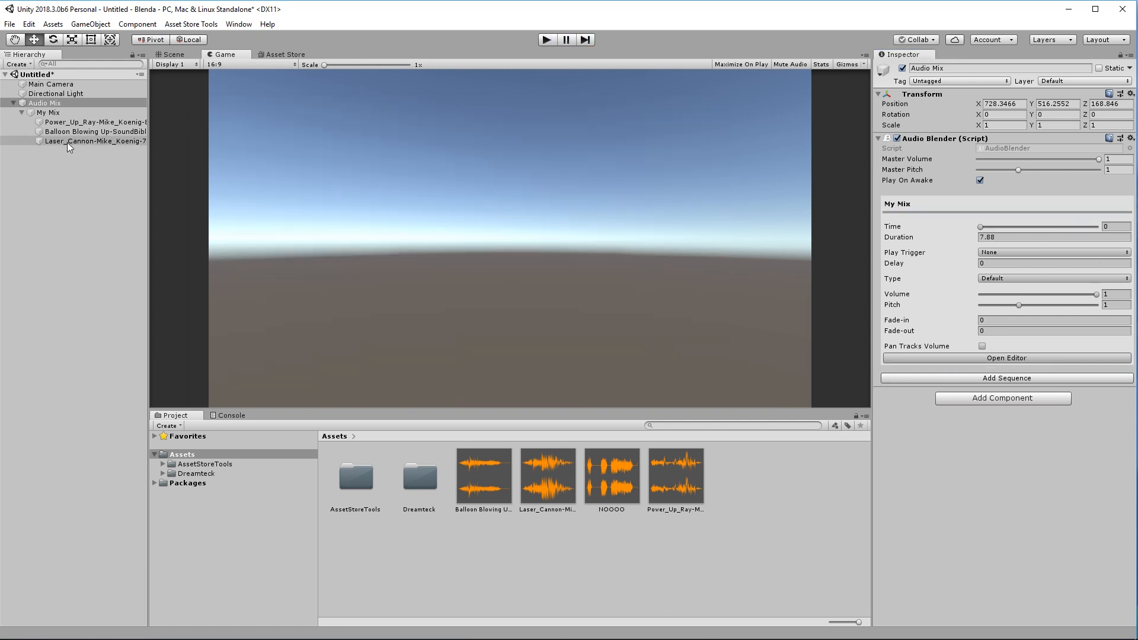
left_click(34, 103)
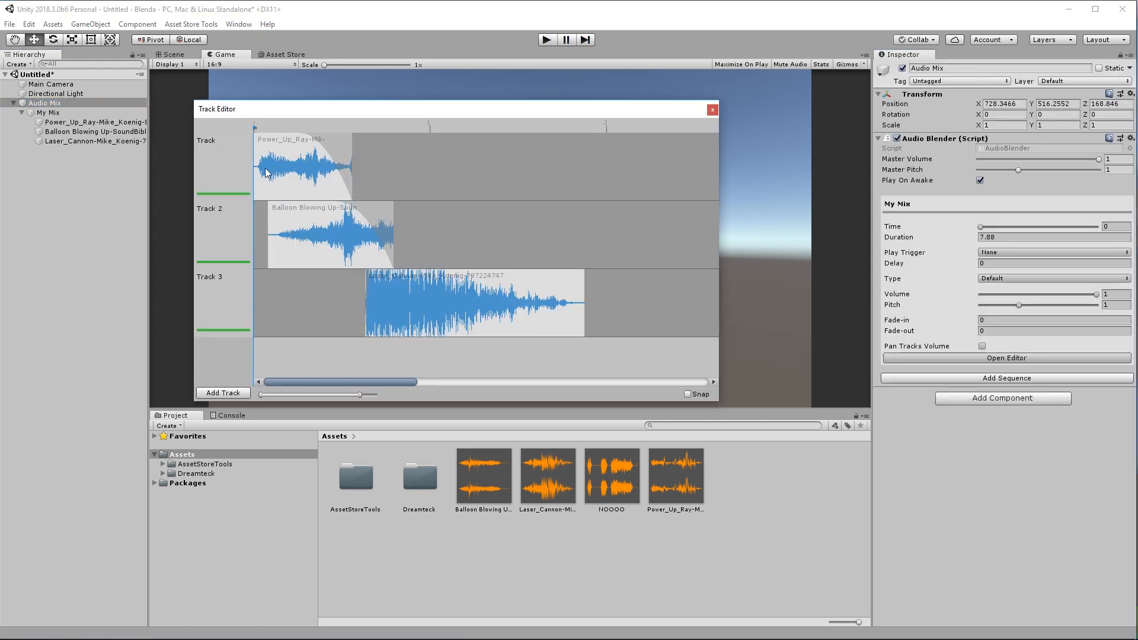
Set the Power_Up clip's pitch to 0.25 in its clip settings.
left_click(282, 175)
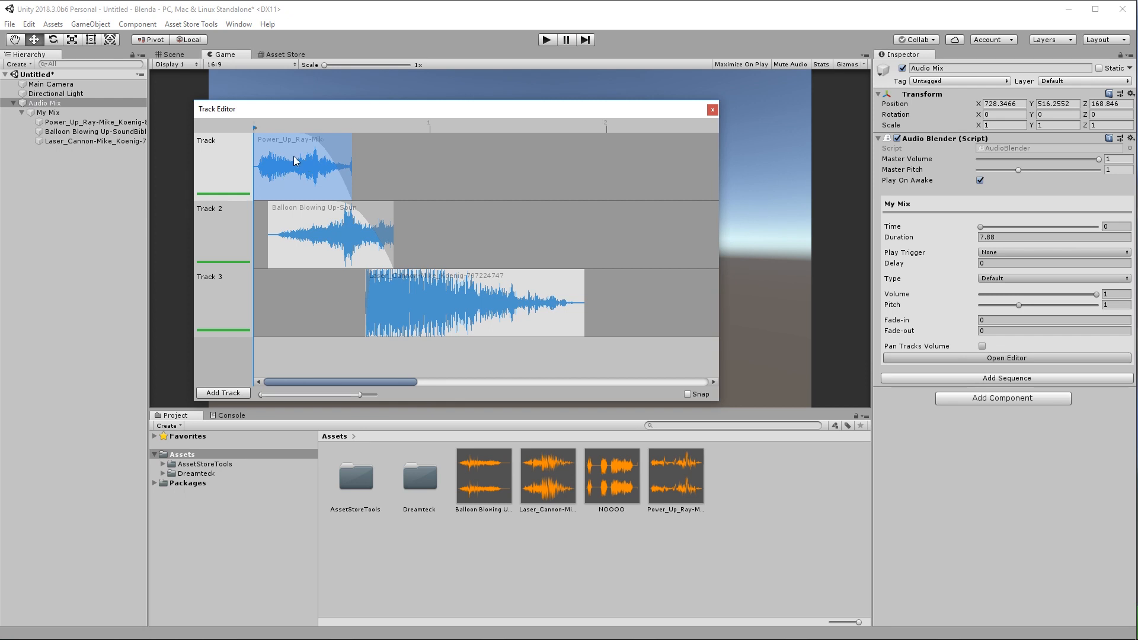
right_click(294, 161)
left_click(324, 211)
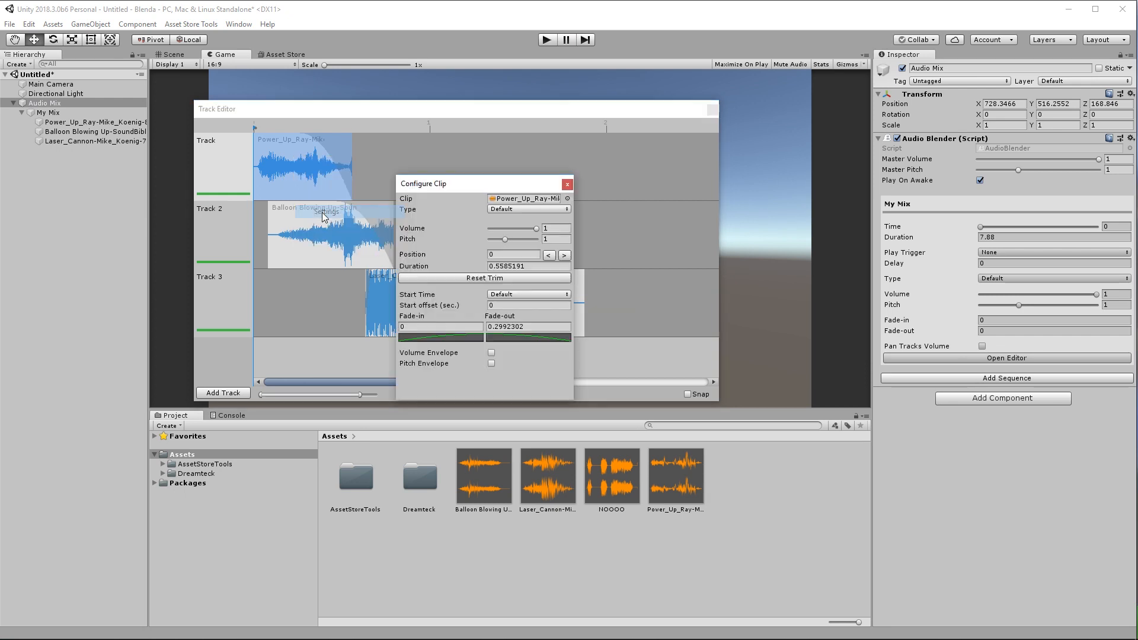
left_click_drag(486, 187, 516, 187)
left_click(535, 240)
left_click_drag(535, 242, 532, 241)
double_click(582, 239)
type("25")
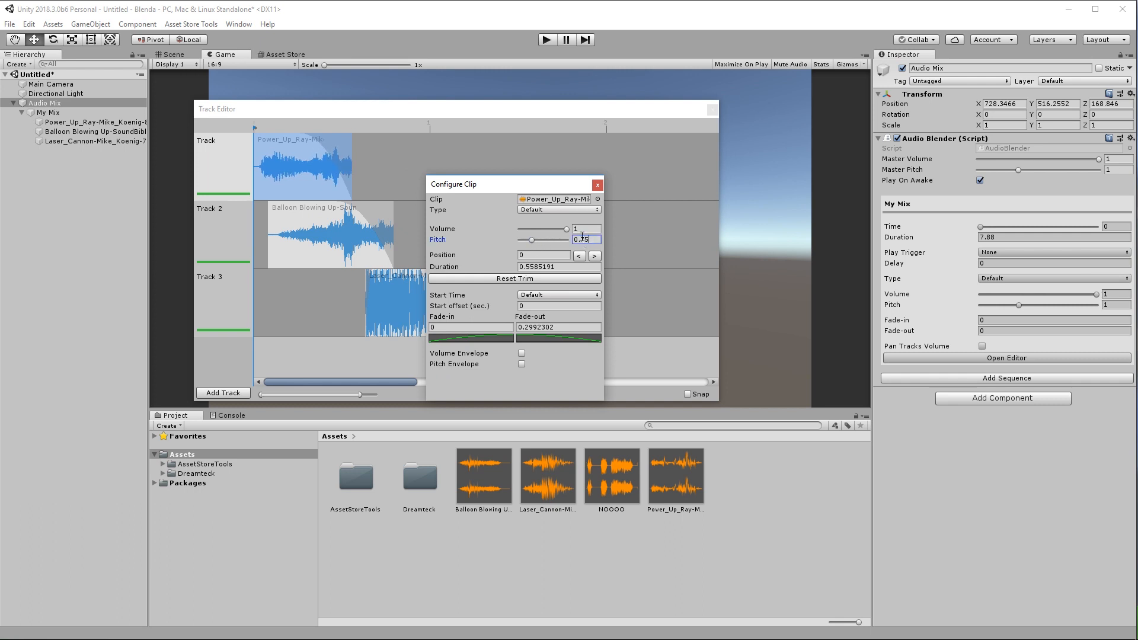
left_click(629, 151)
Stretch the Power_Up clip's end later and play My Mix through in Play mode.
left_click_drag(352, 155, 383, 154)
left_click(948, 390)
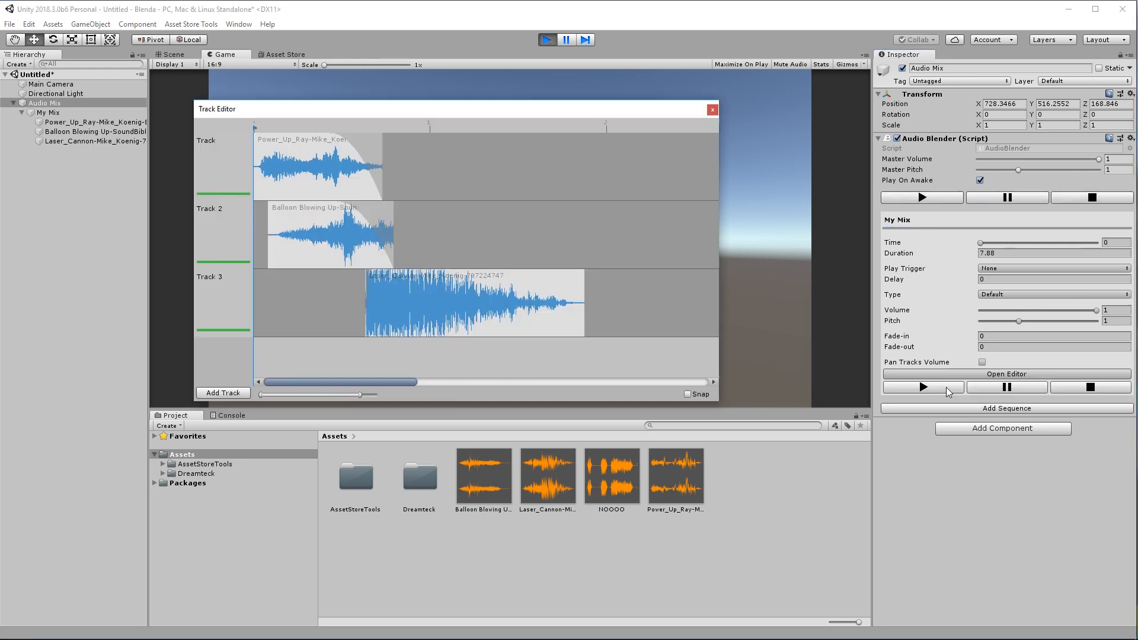
left_click(946, 388)
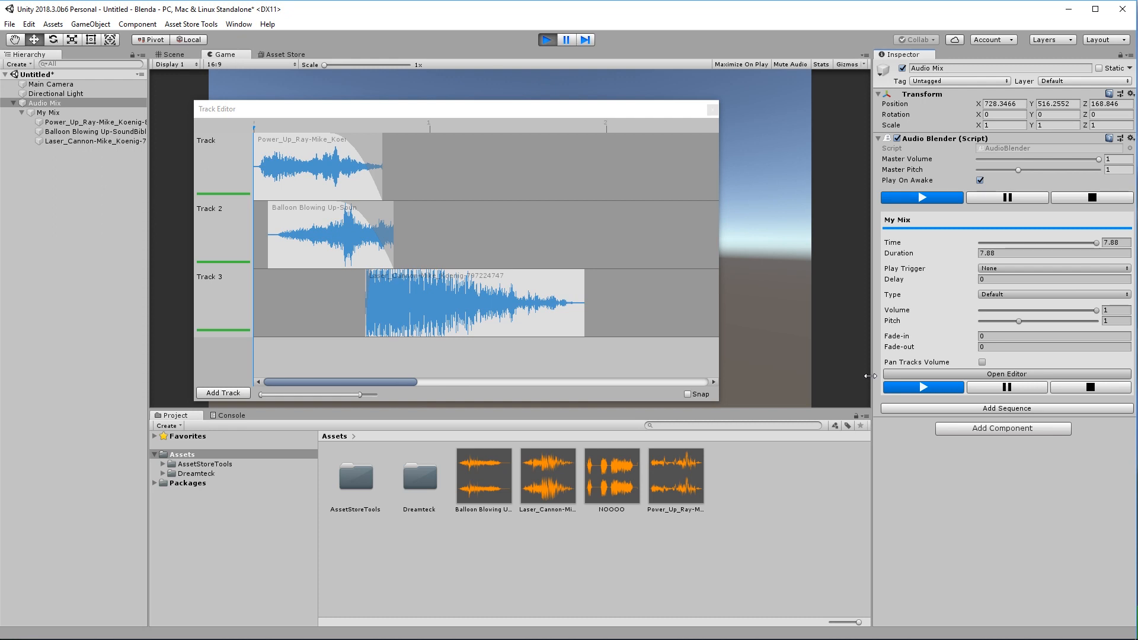
left_click_drag(422, 111, 460, 100)
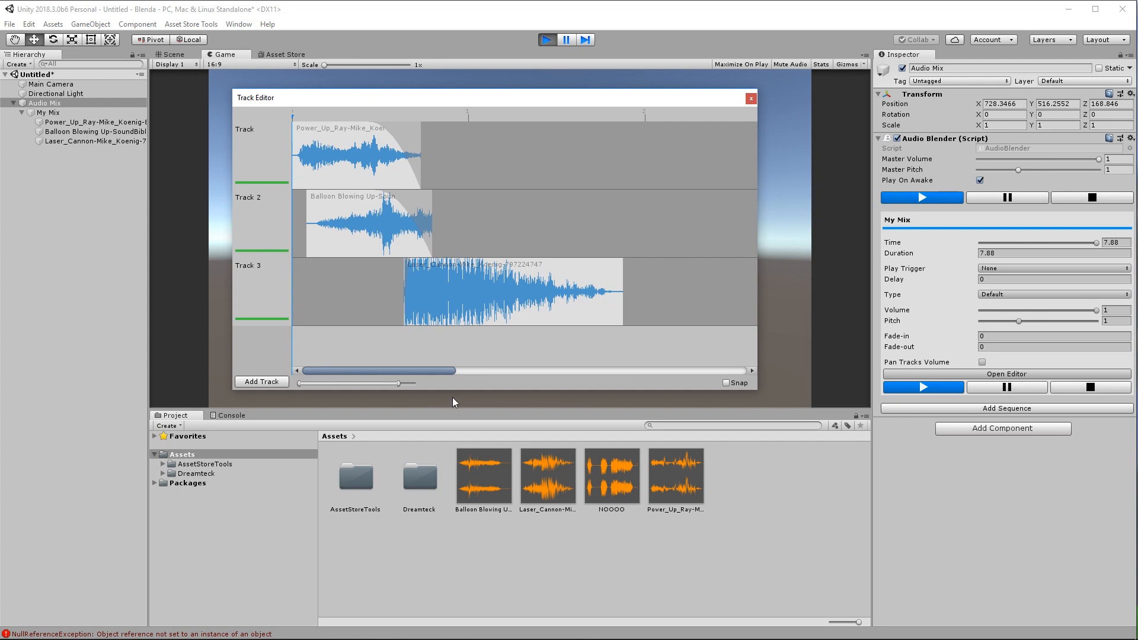
Add a fourth track and paste a copy of the laser cannon clip onto it.
left_click_drag(452, 397, 448, 481)
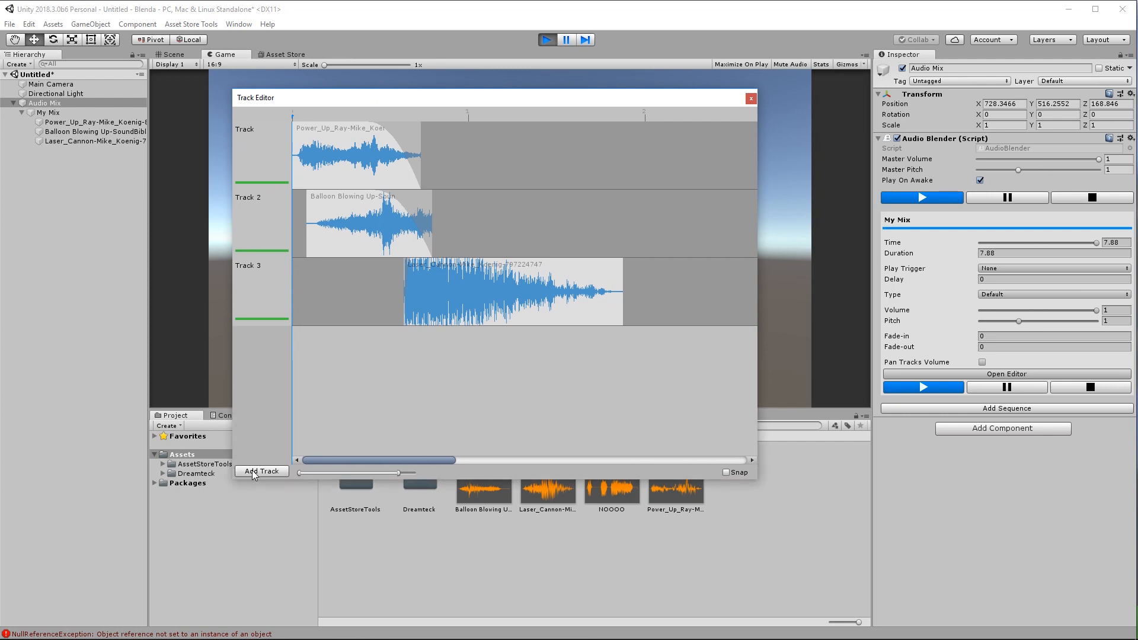
left_click(254, 472)
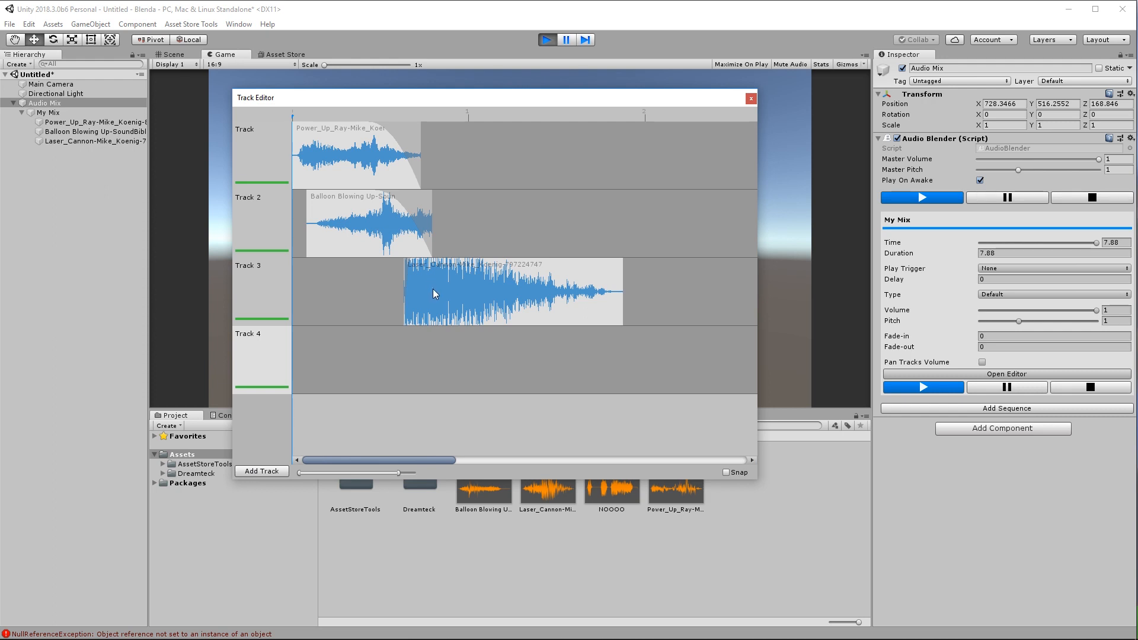
left_click(473, 279)
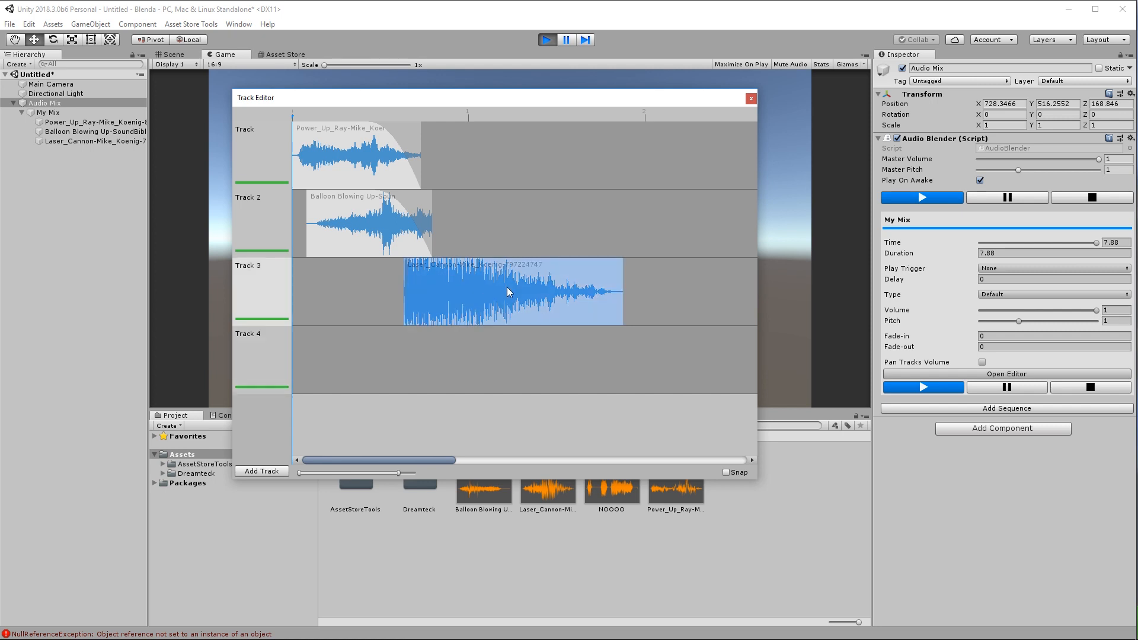
left_click(390, 365)
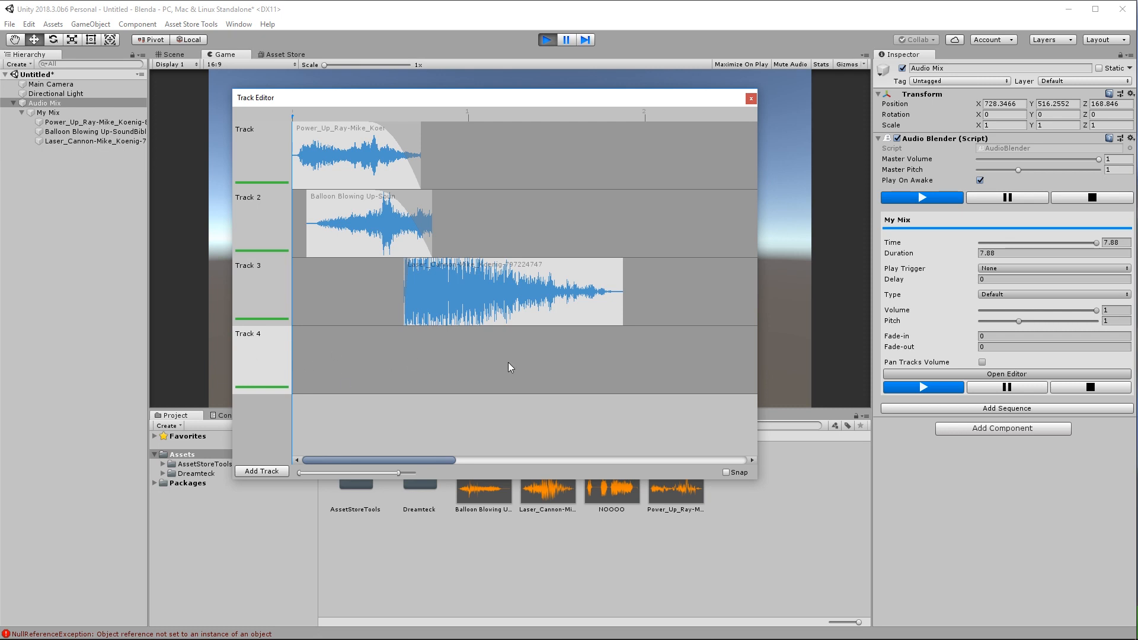
right_click(470, 290)
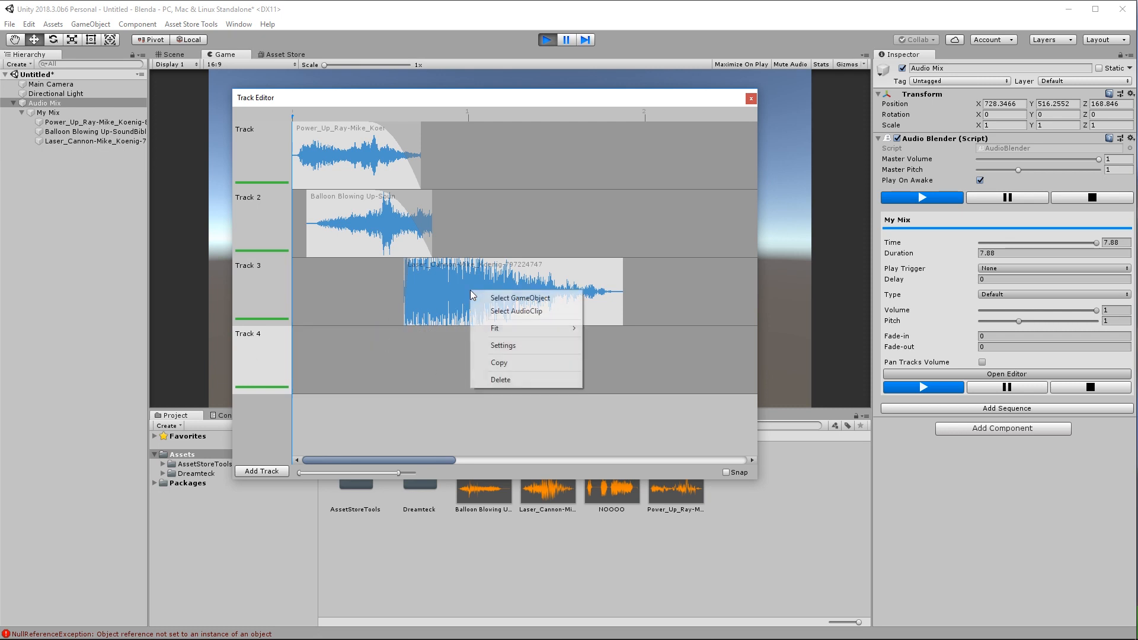
left_click(500, 362)
right_click(500, 366)
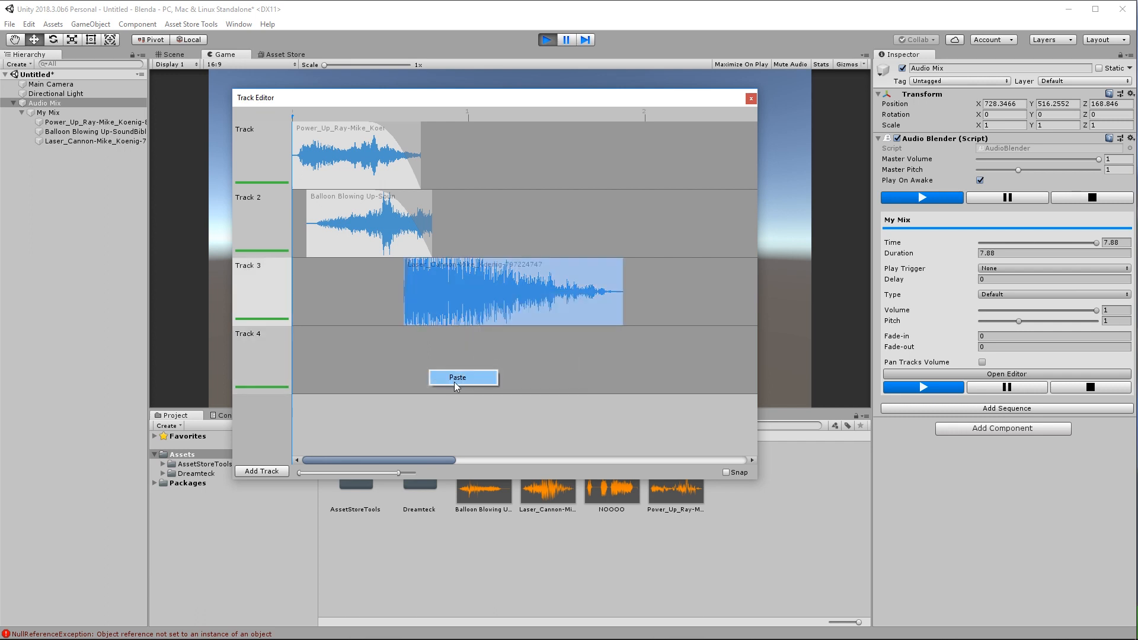
left_click(455, 379)
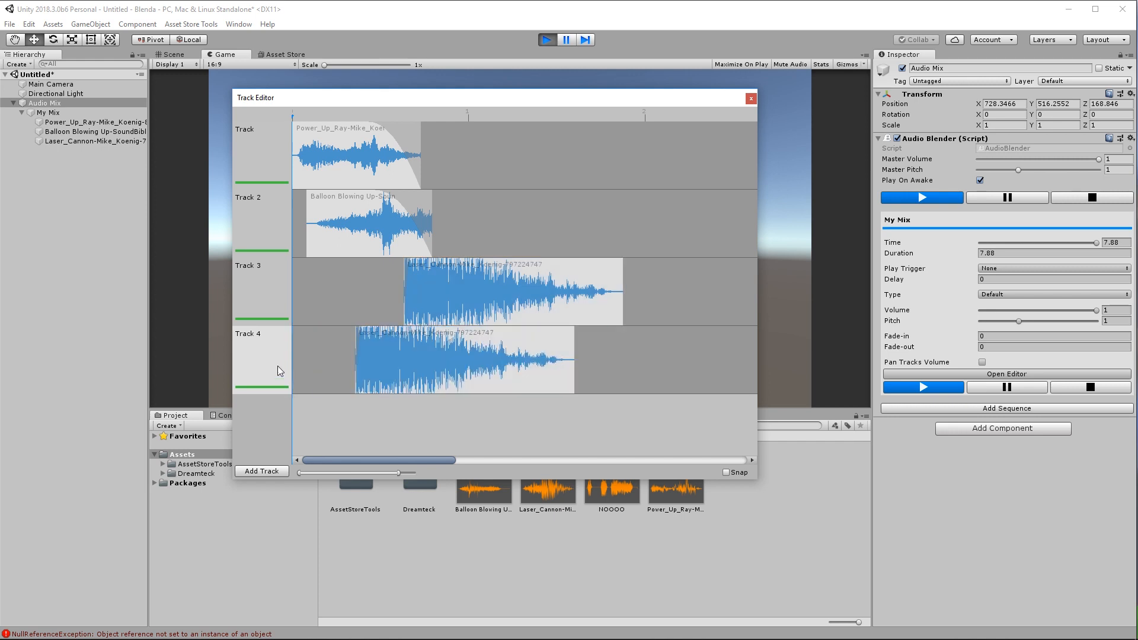
Rename Track 3 to 'Blast'.
right_click(258, 278)
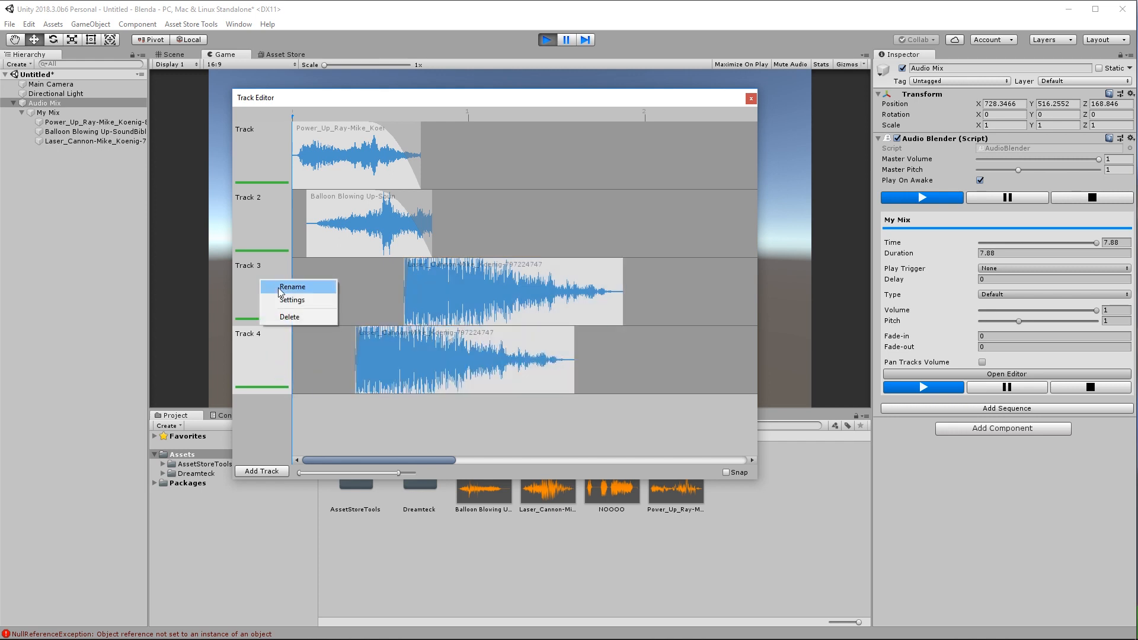
left_click(280, 288)
left_click_drag(277, 264, 193, 254)
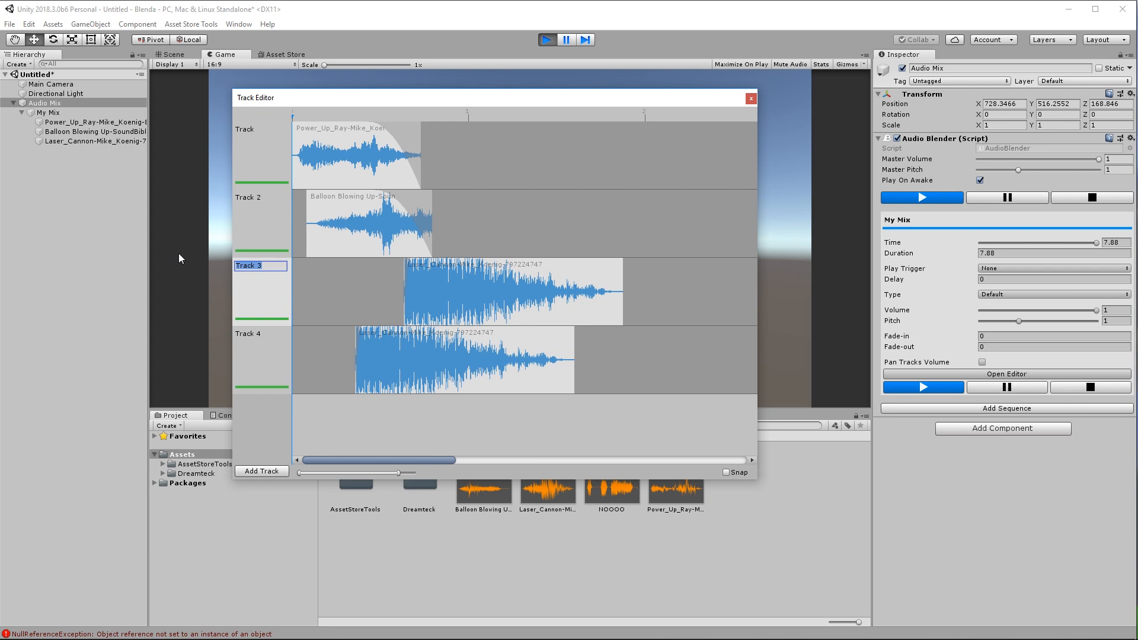
type("Blast")
key("Return")
Delete the pasted laser clip from Track 4.
left_click(372, 364)
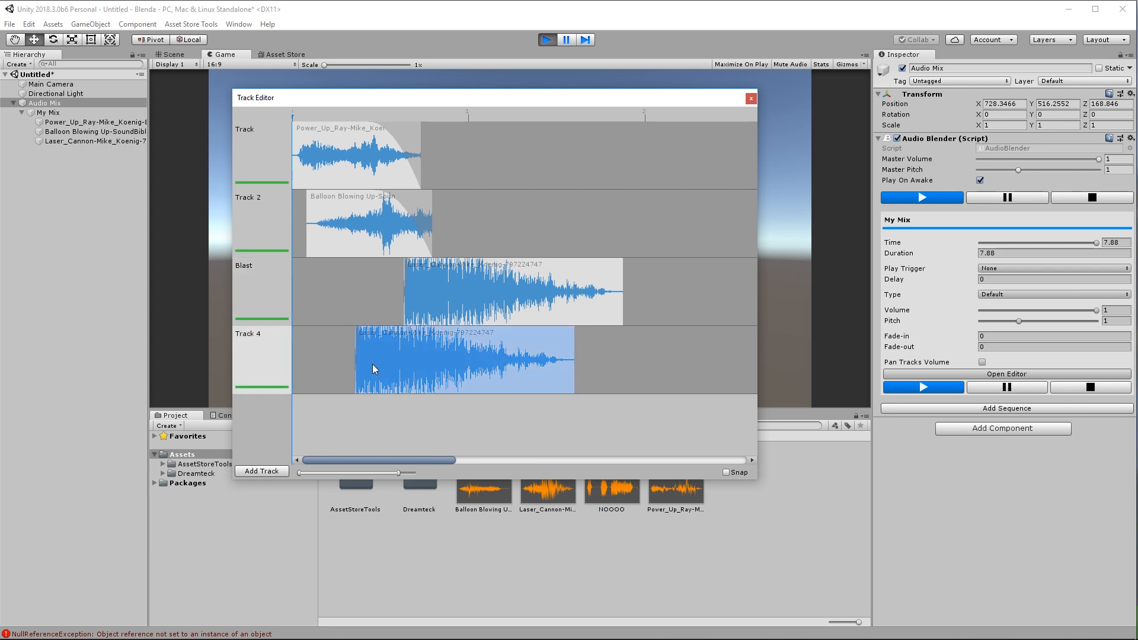
left_click(349, 422)
left_click(374, 383)
key("Delete")
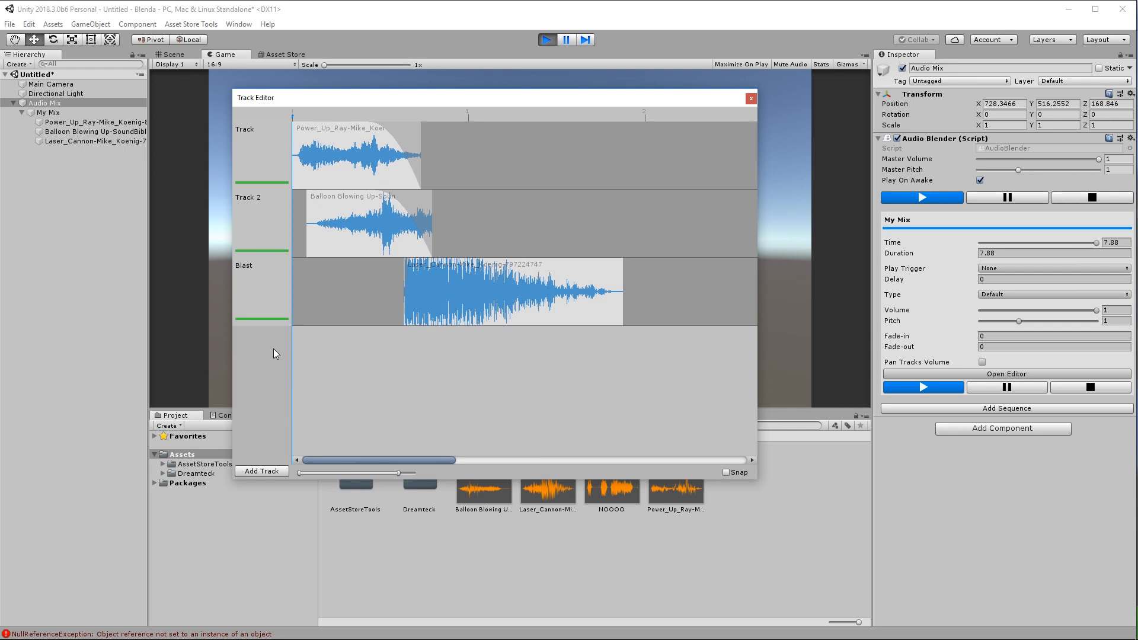
In the Blast track settings, toggle Mute on and off and set volume to 0.651.
right_click(268, 299)
left_click(298, 317)
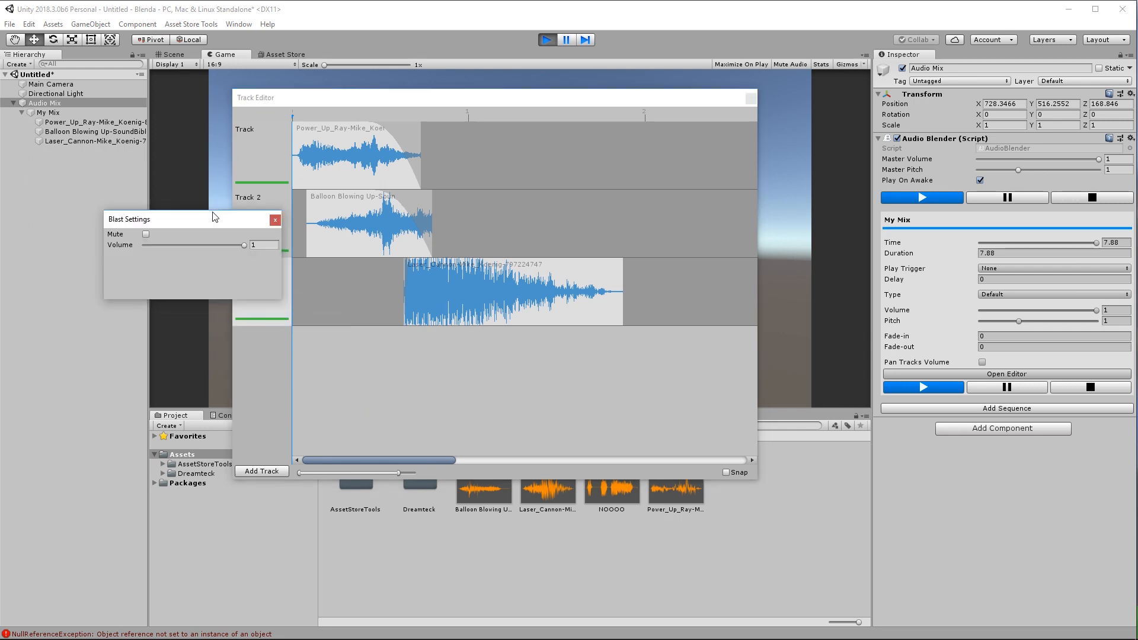
left_click_drag(215, 217, 548, 177)
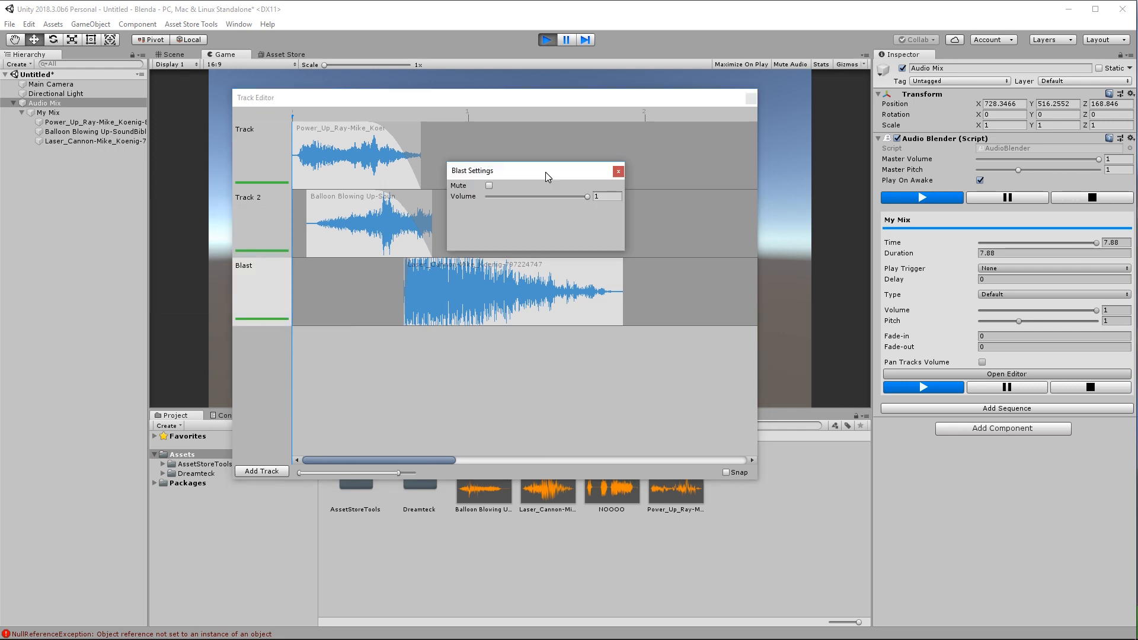
left_click(489, 186)
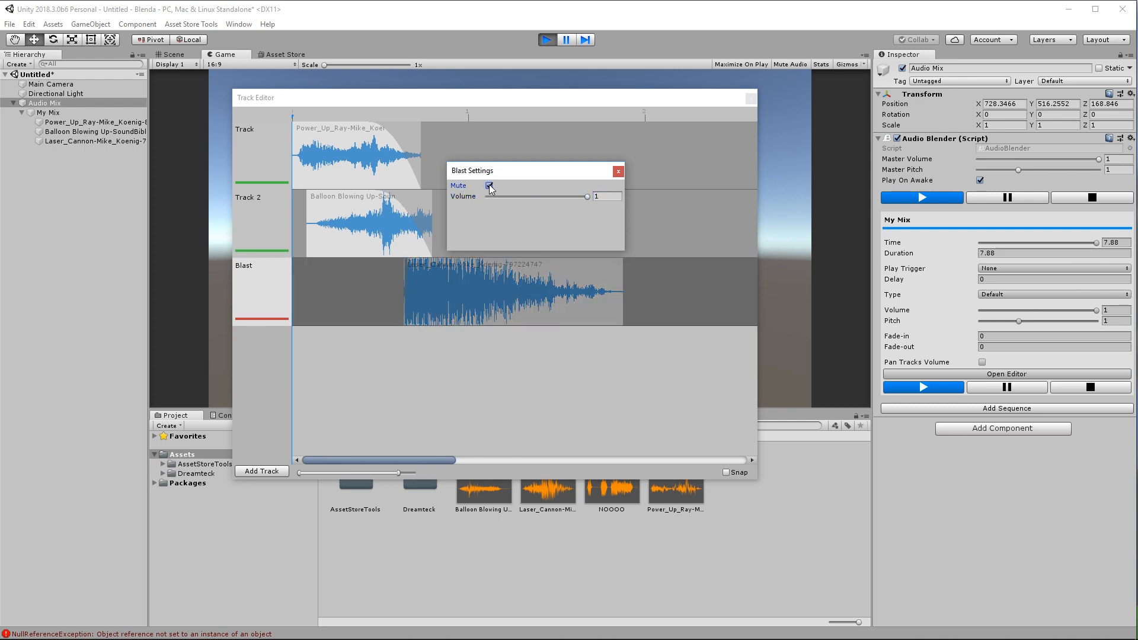
left_click(489, 185)
mouse_move(553, 197)
left_mouse_down()
mouse_move(534, 196)
mouse_move(554, 197)
left_mouse_up()
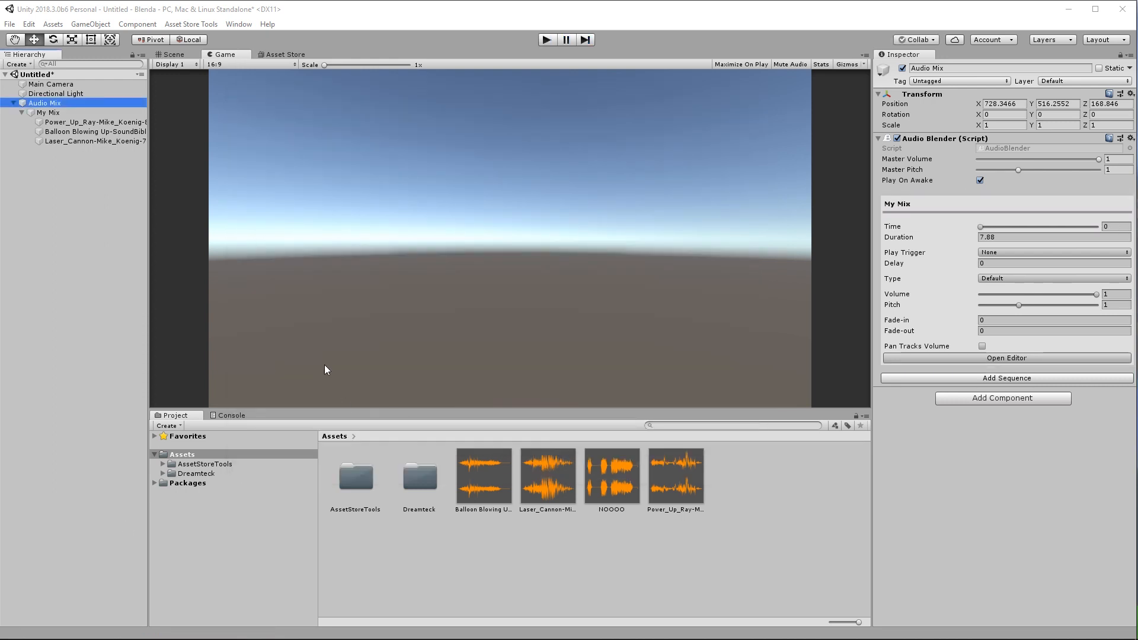
Add Sequence 2 and place the NOOOO clip at the start of its track.
left_click(952, 377)
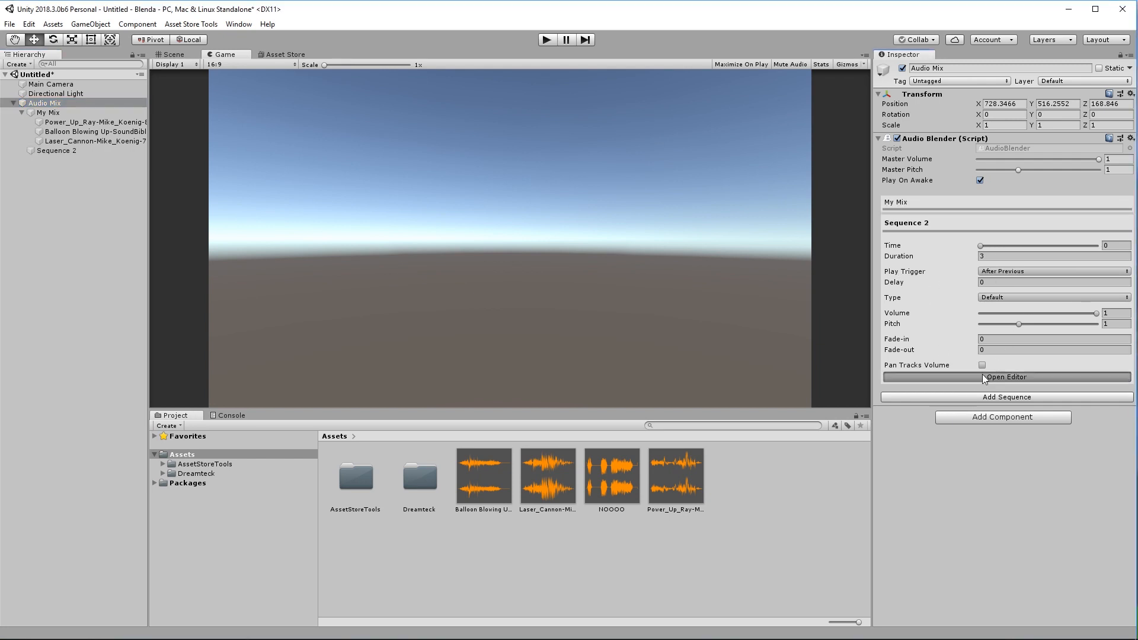
left_click(986, 377)
left_click_drag(529, 97, 521, 58)
left_click_drag(611, 489, 376, 102)
left_click_drag(514, 118, 439, 120)
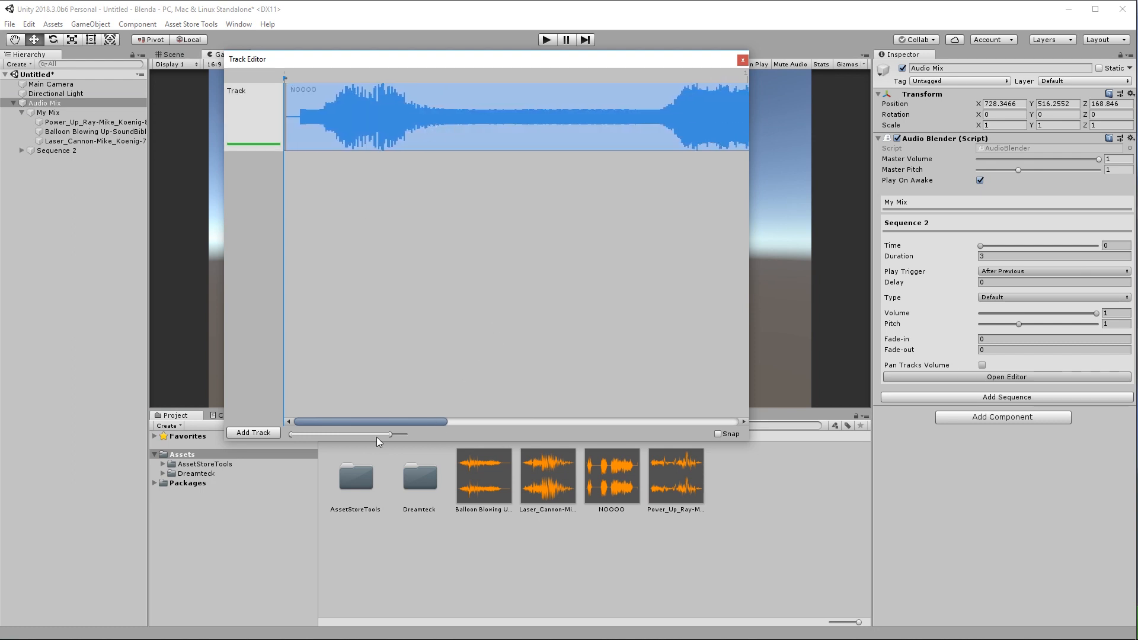
left_click_drag(388, 435, 406, 434)
left_click_drag(477, 122, 516, 126)
left_click_drag(915, 257, 910, 260)
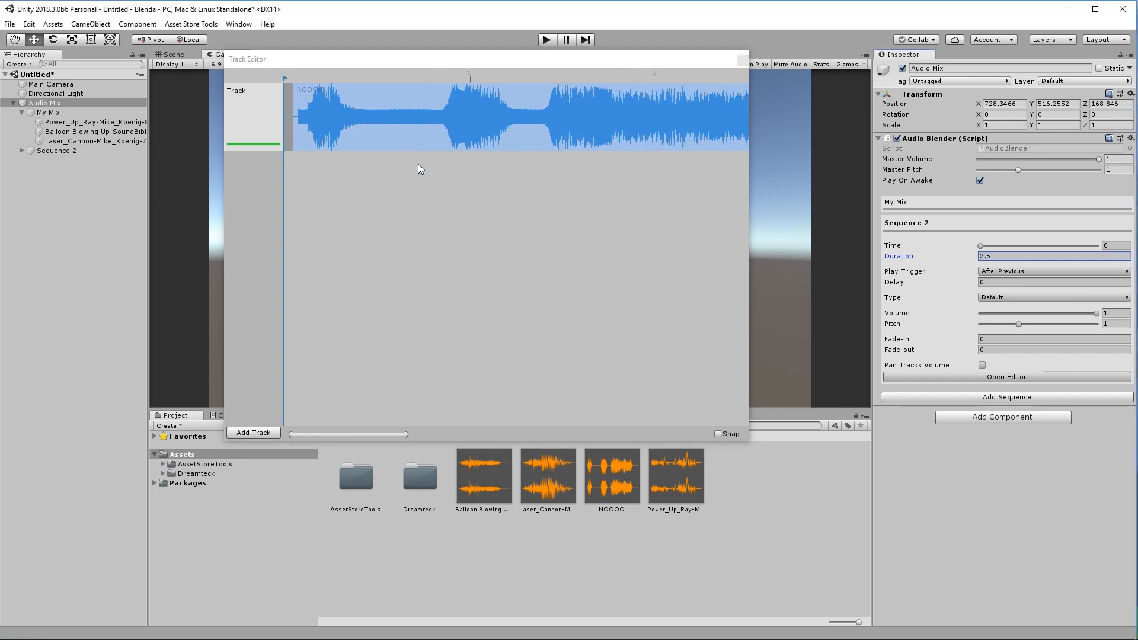
Fit Sequence 2 to the NOOOO clip's 2.873469-second length and view its import settings.
right_click(394, 104)
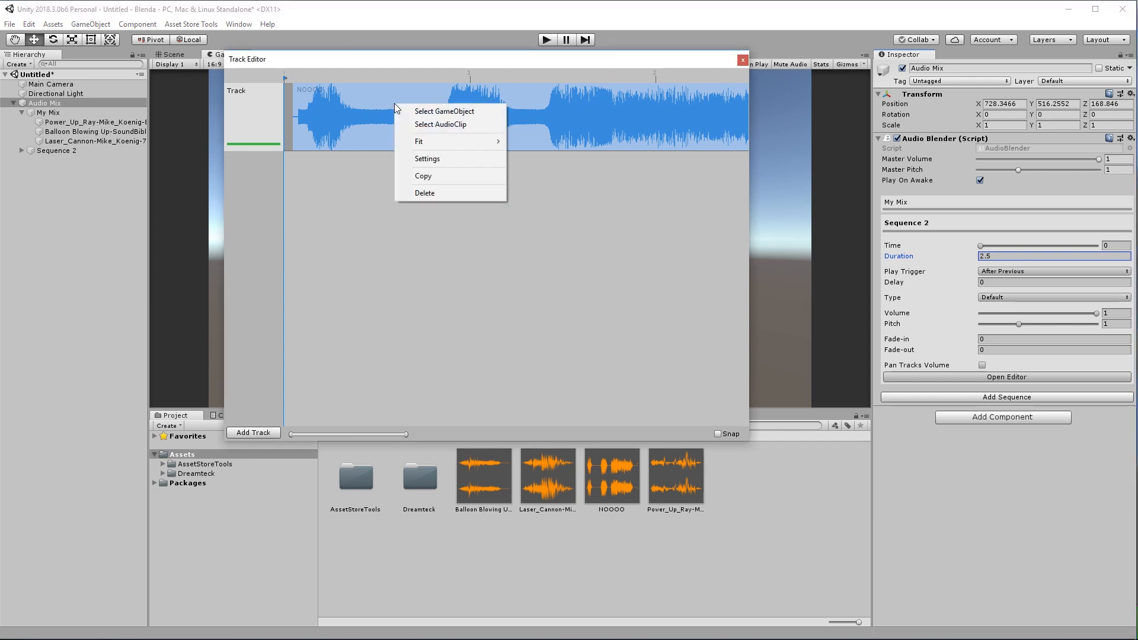
mouse_move(430, 143)
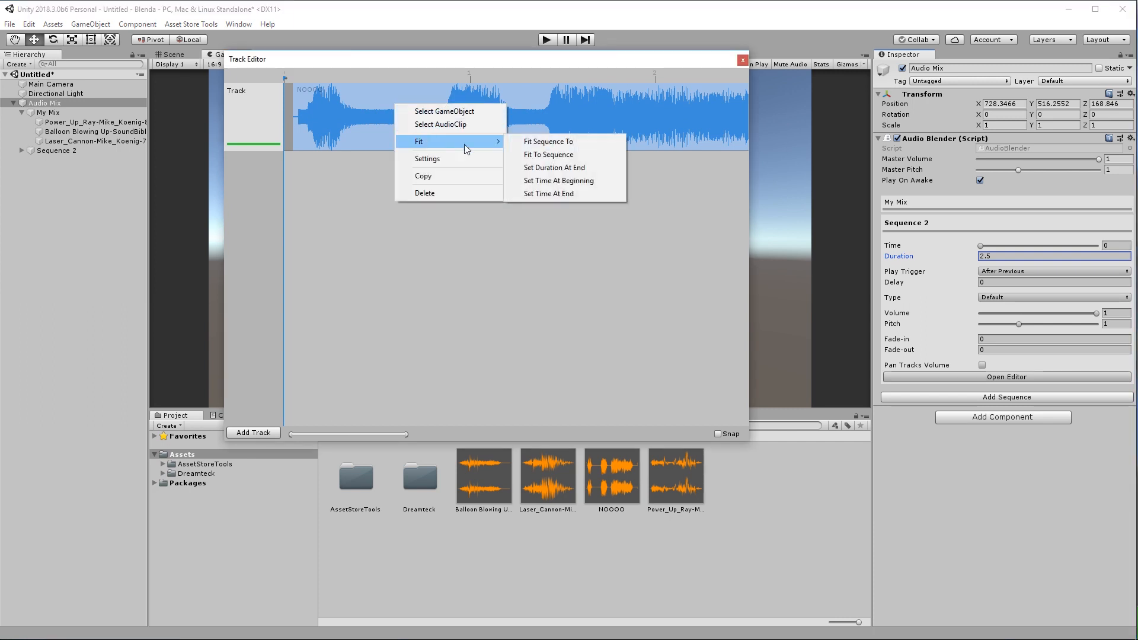
left_click(541, 142)
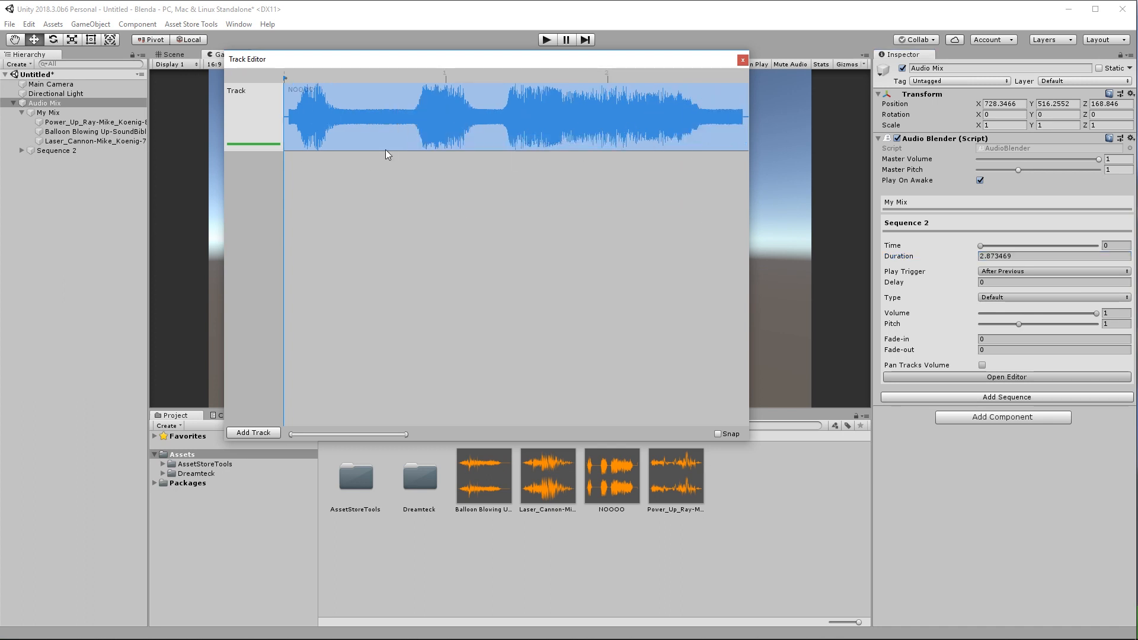
left_click(614, 501)
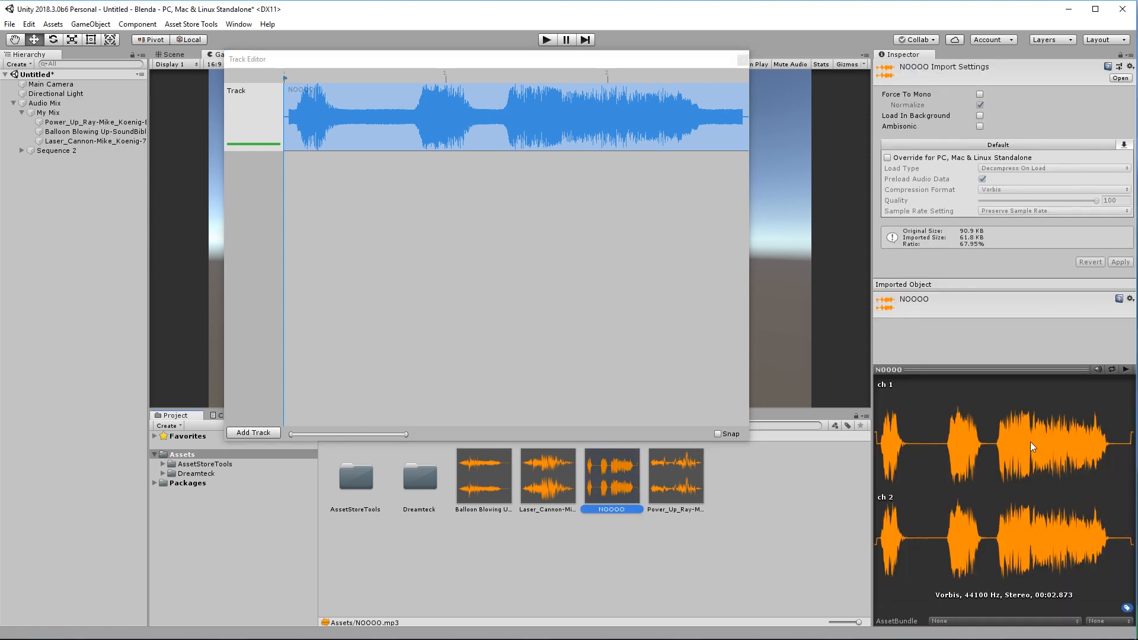
Preview the NOOOO waveform, close the Track Editor, and reselect Audio Mix in the Hierarchy.
left_click(1125, 369)
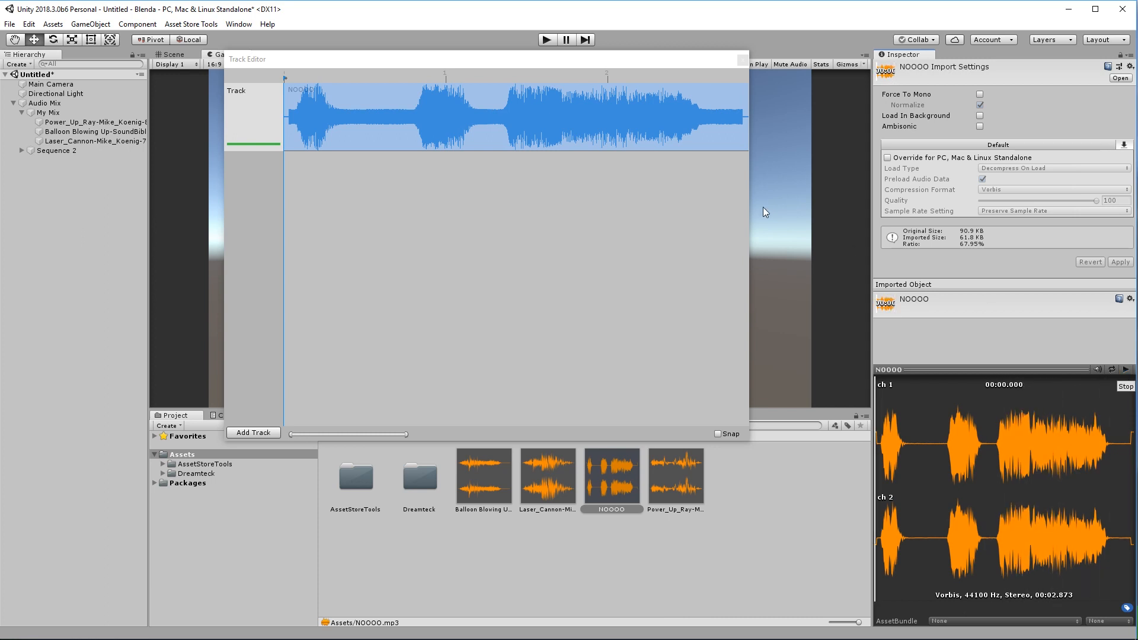
left_click(742, 59)
left_click(45, 105)
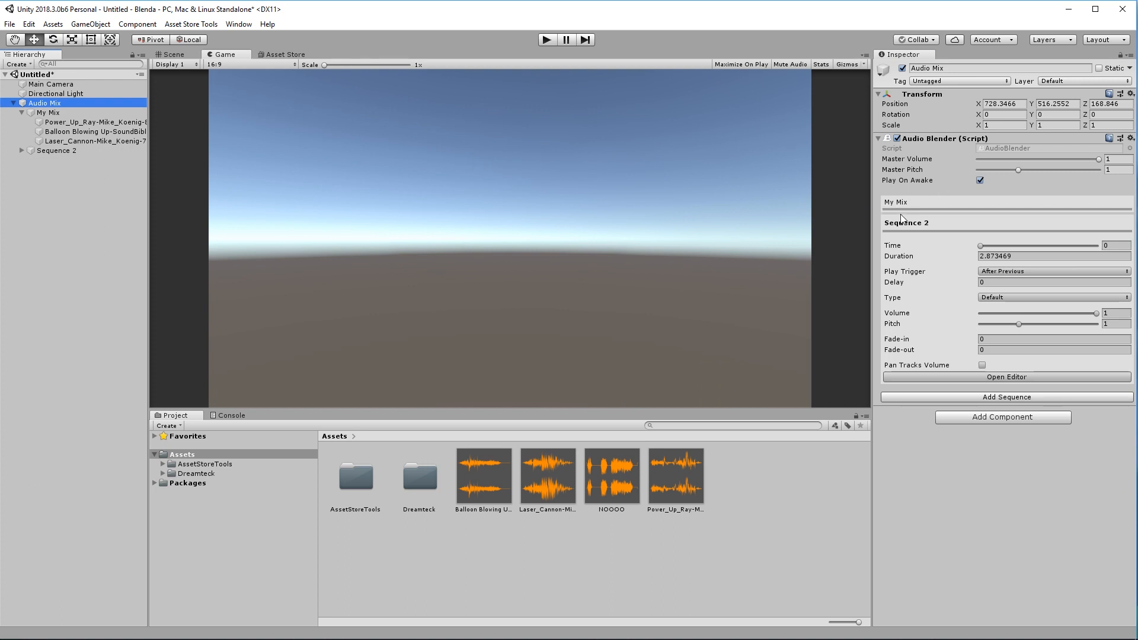
Set Sequence 2's delay to 0.75 and play My Mix through in Play mode.
left_click(986, 283)
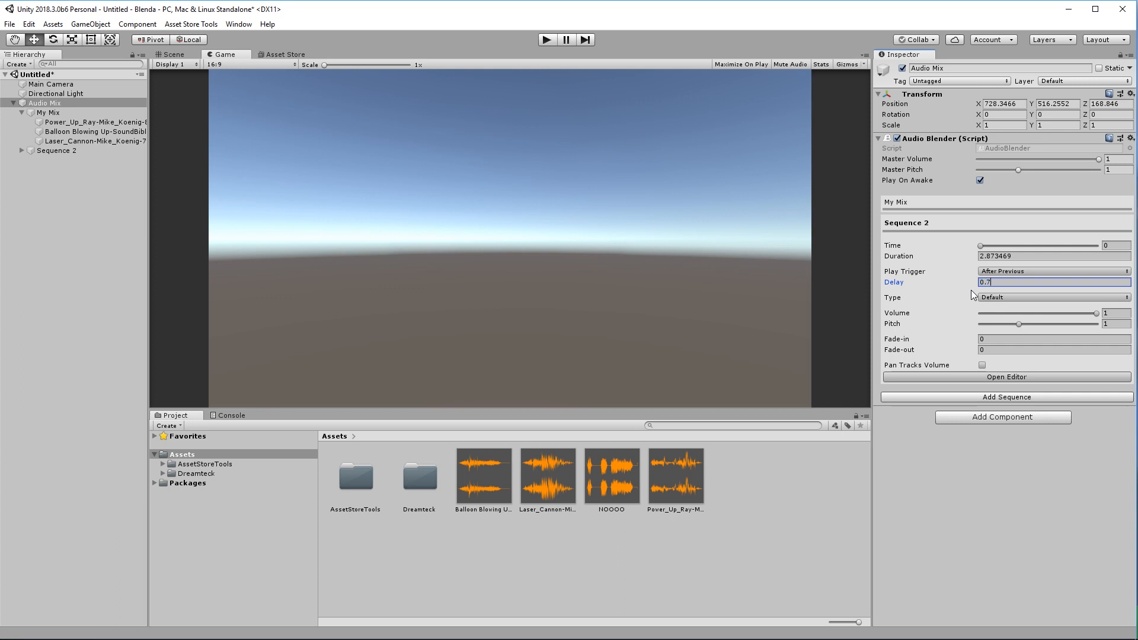
left_click(547, 40)
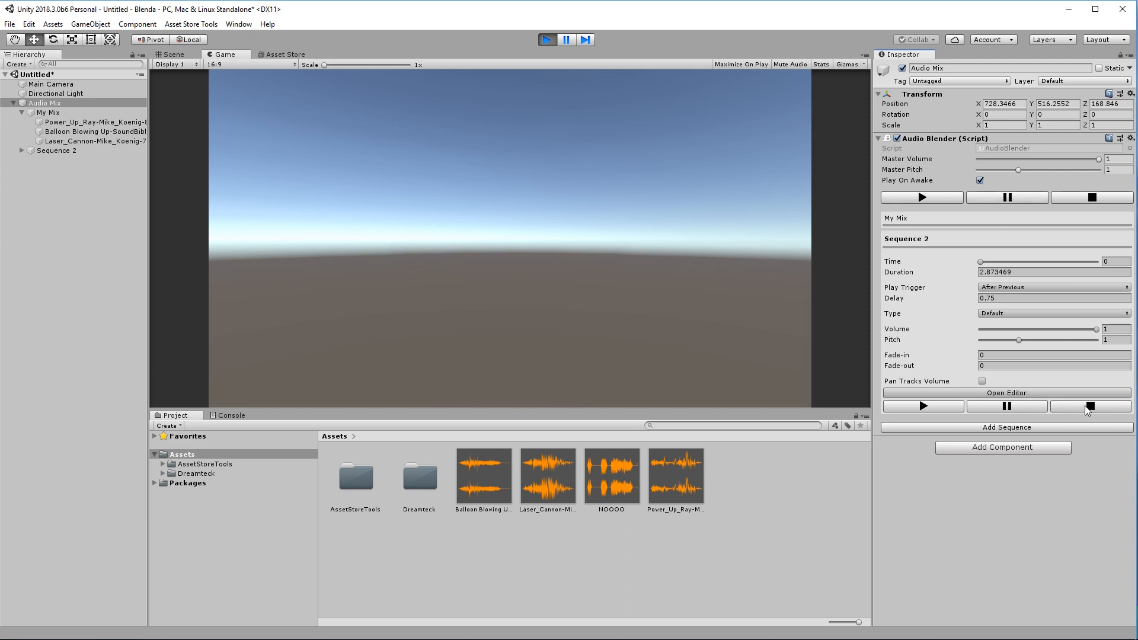
left_click(915, 219)
left_click(923, 389)
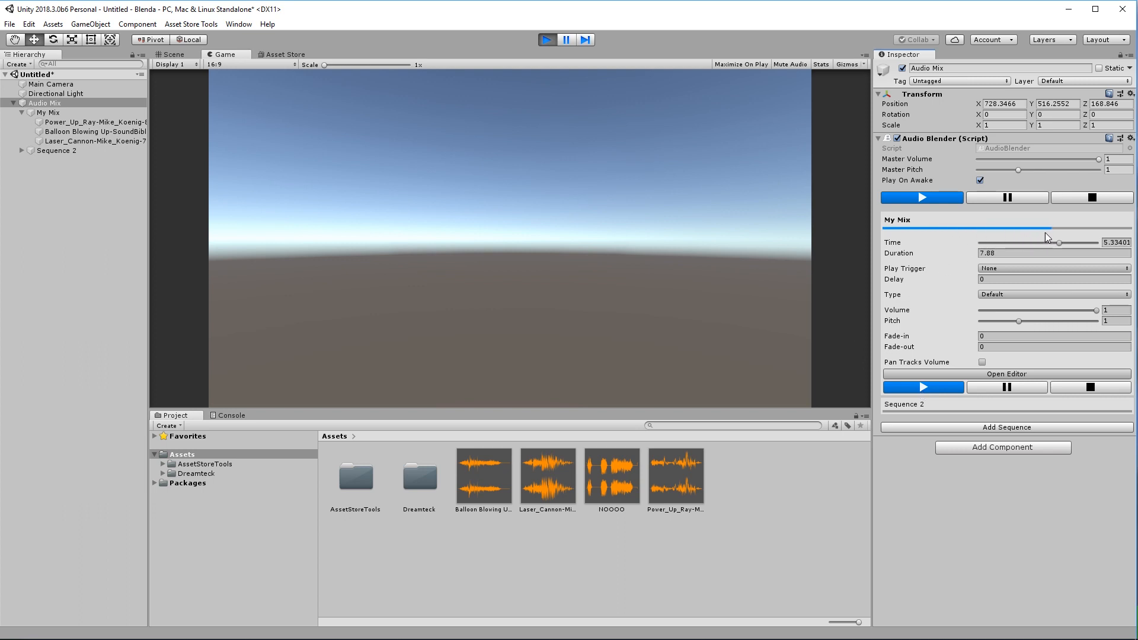
left_click(546, 40)
left_click(928, 202)
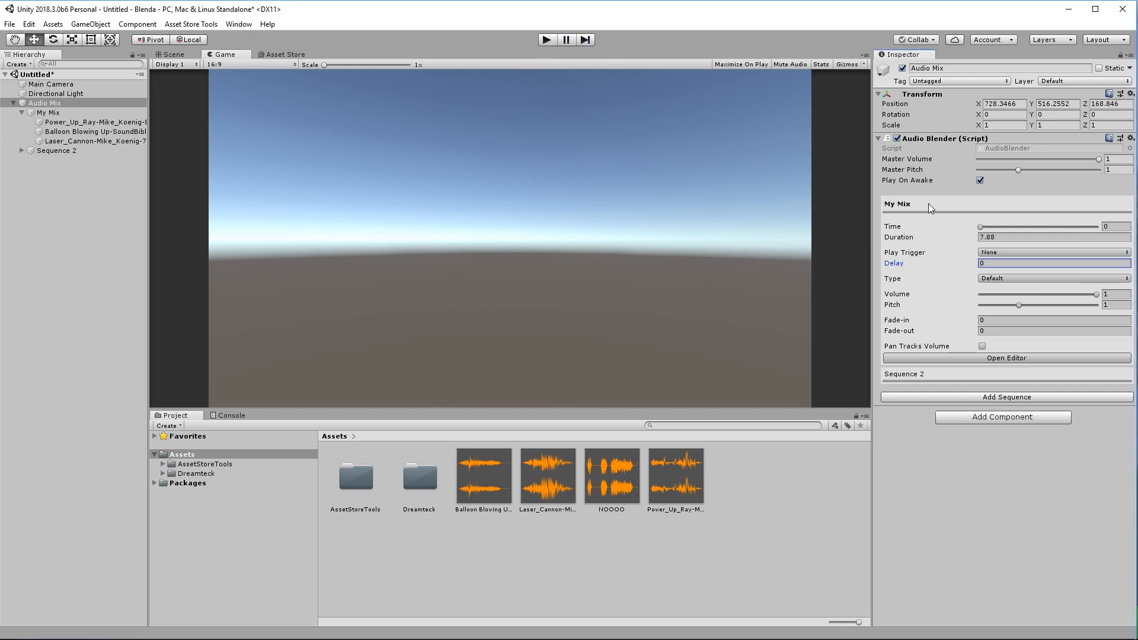
Drag My Mix's duration down to 1.93, then play it in Play mode and stop.
left_click(973, 358)
left_click_drag(943, 239, 812, 230)
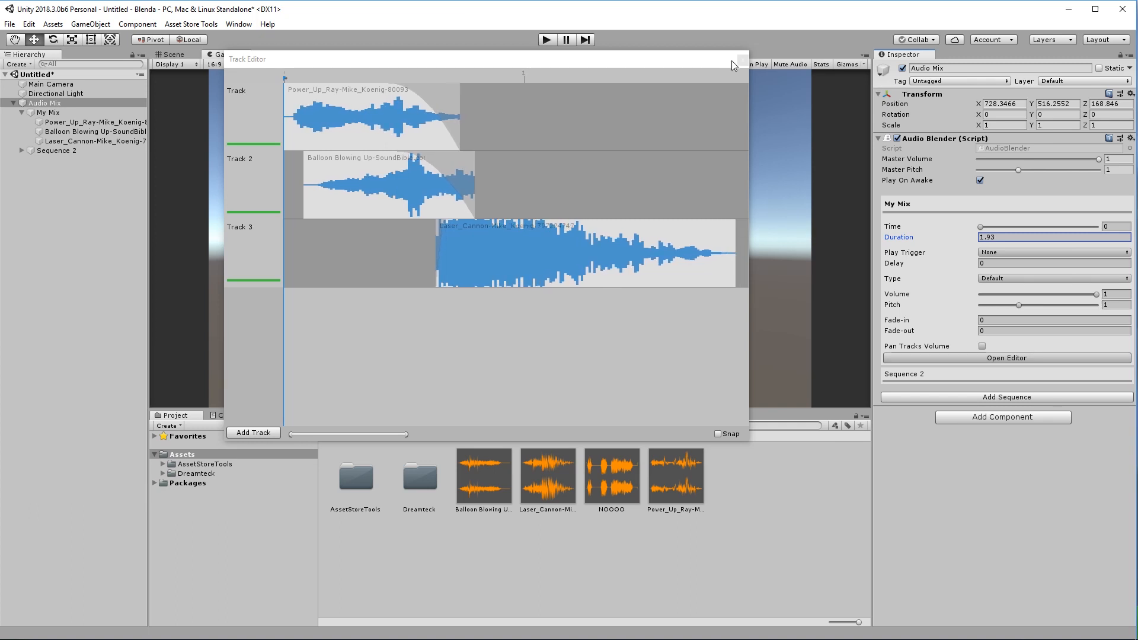
left_click(742, 60)
key("ctrl+p")
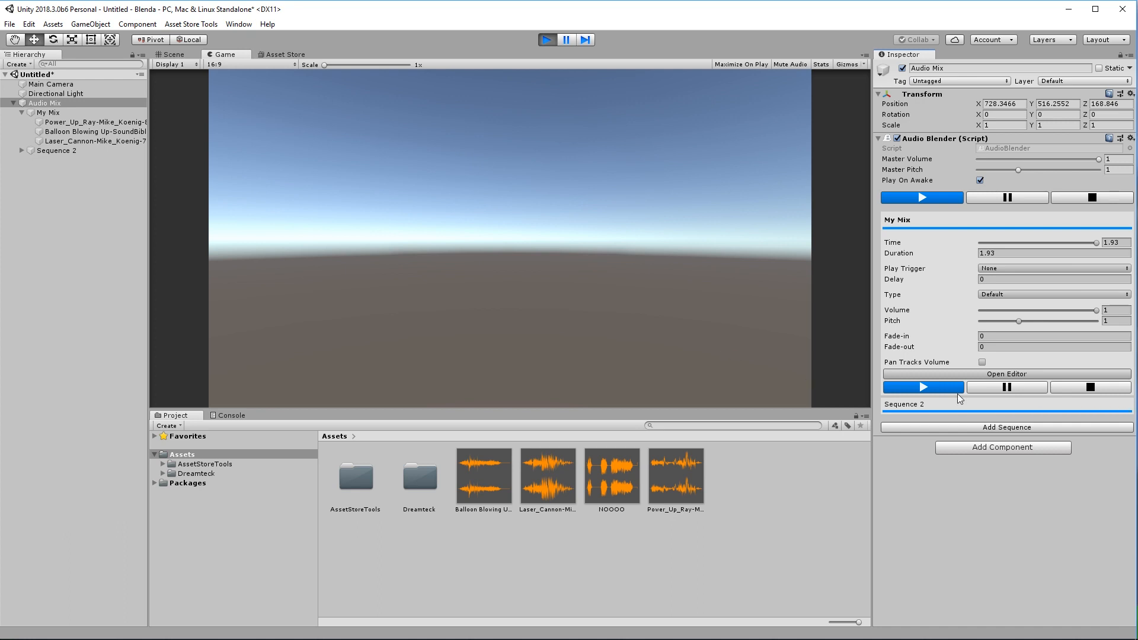
key("ctrl+p")
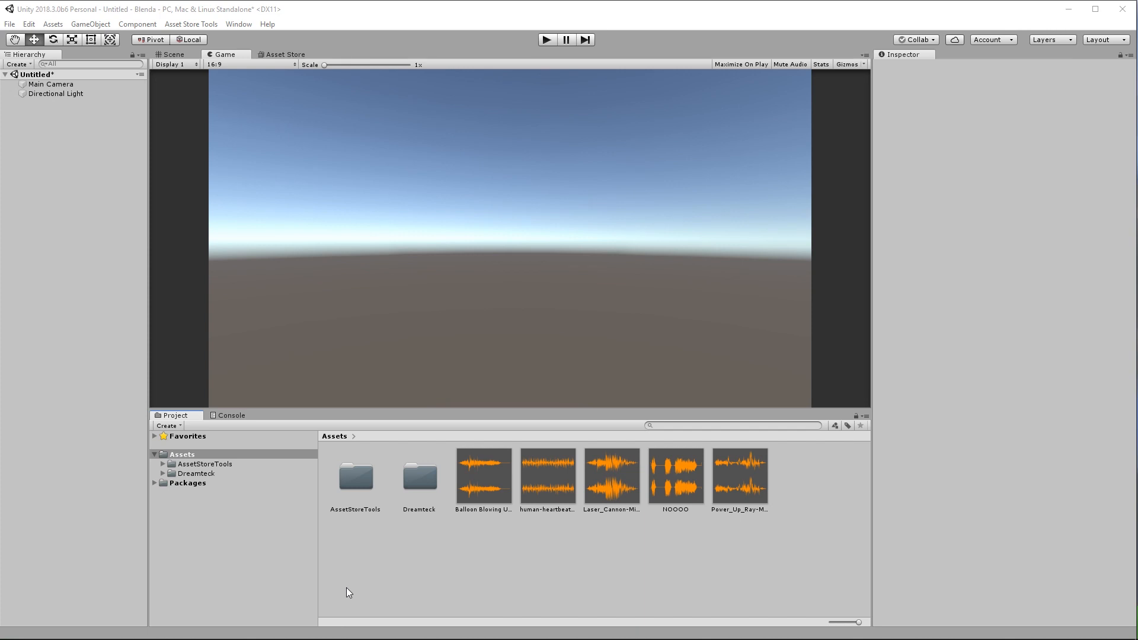
Create a new empty GameObject and name it Heartbeat.
left_click(90, 24)
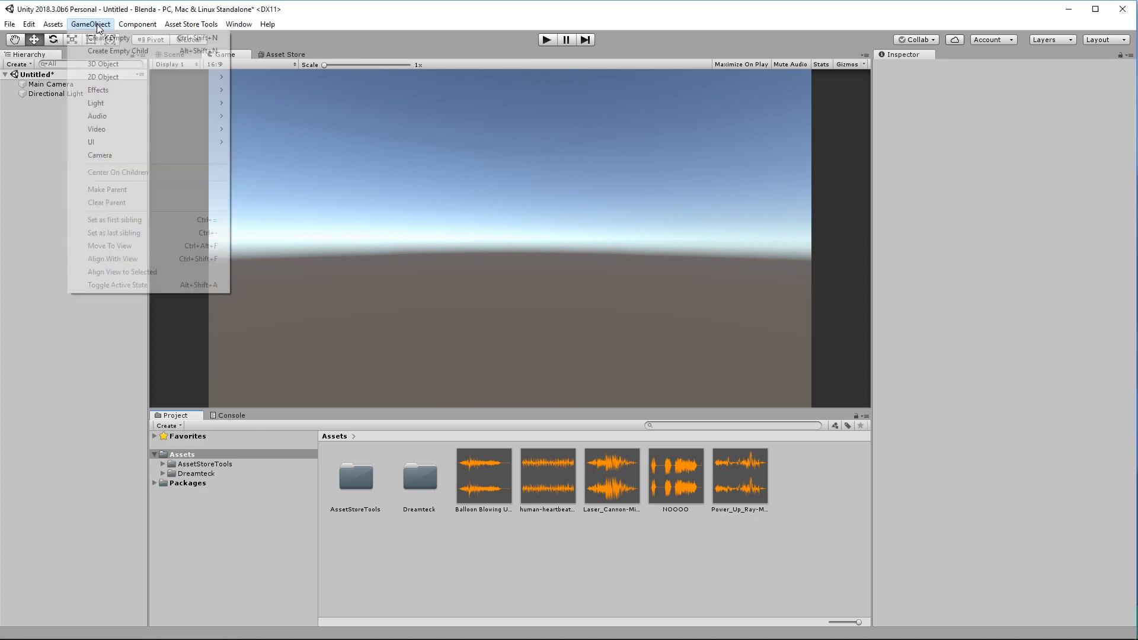
left_click(95, 37)
left_click(61, 104)
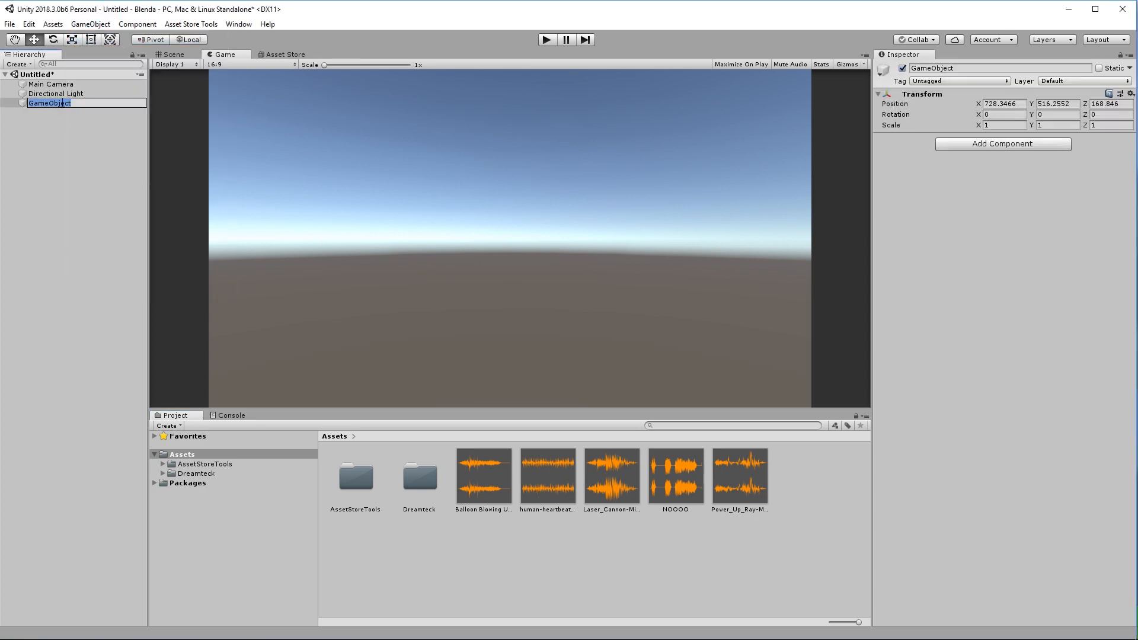
type("Heartbeat")
key("Return")
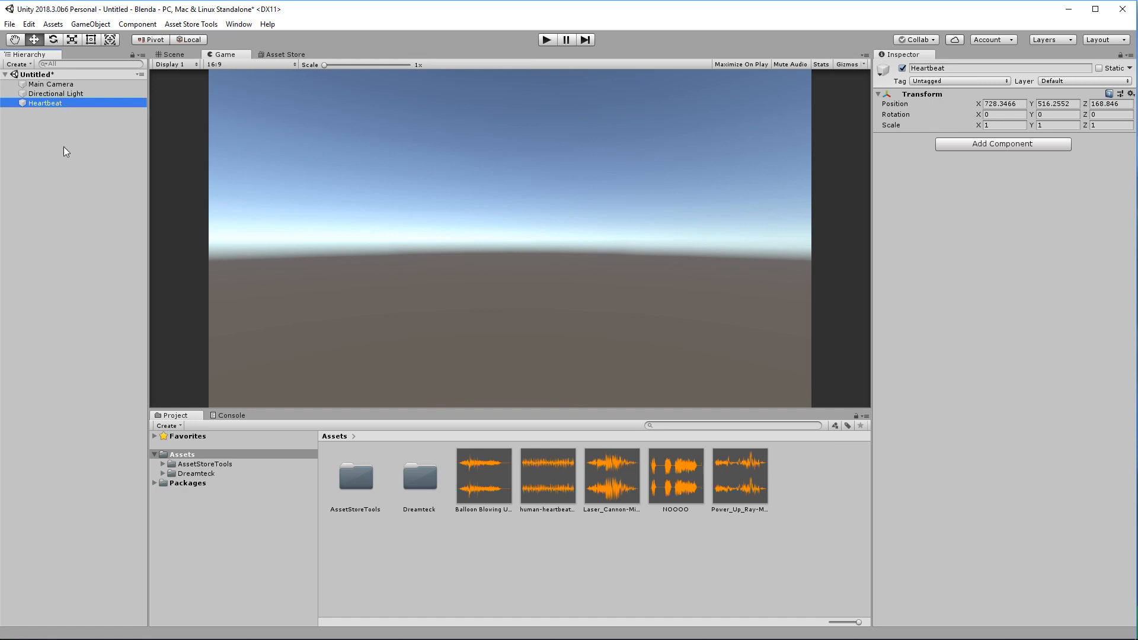
Add an AudioBlender component to Heartbeat and expand its Sequence settings.
left_click(950, 148)
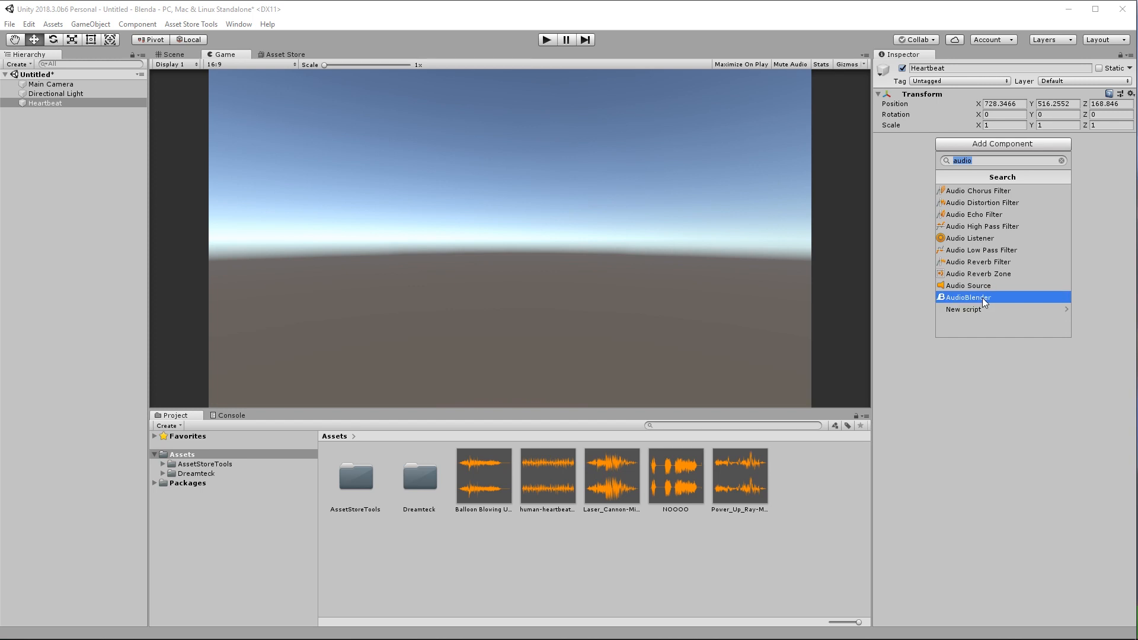
left_click(982, 298)
left_click(931, 203)
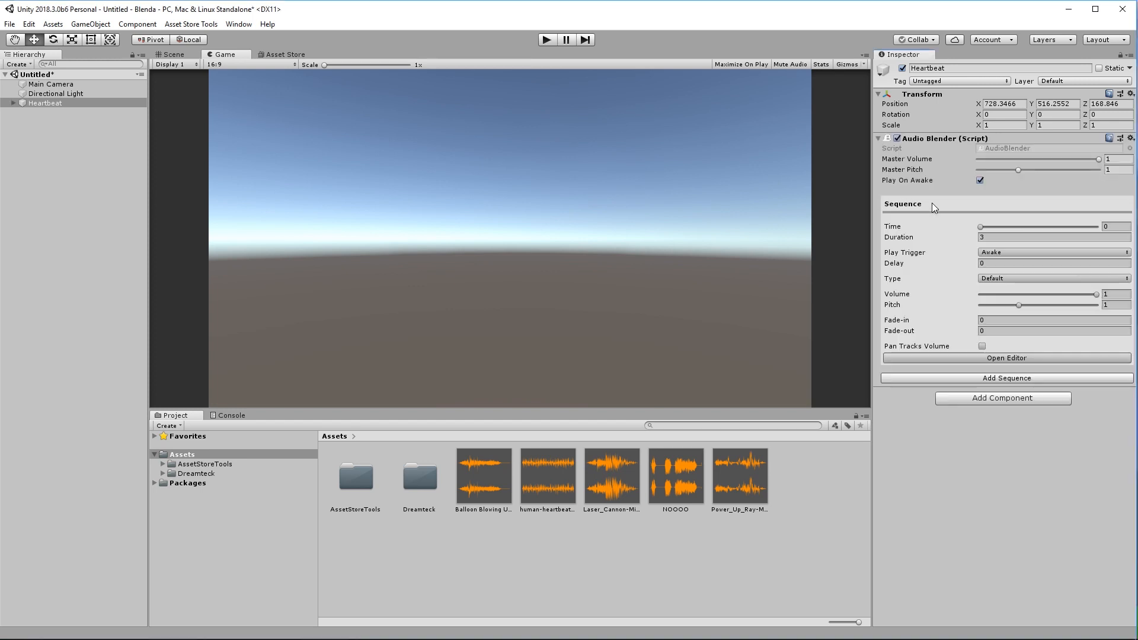
Place the human-heartbeat clip on the sequence's track and listen to it.
left_click(985, 359)
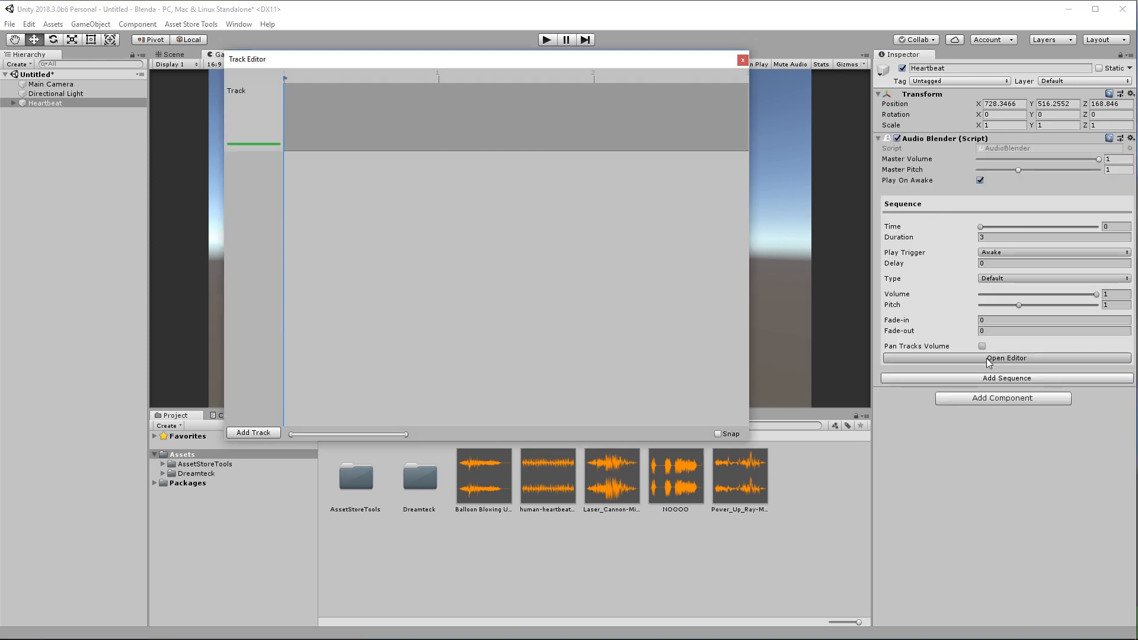
left_click_drag(553, 480, 361, 123)
left_click(1125, 369)
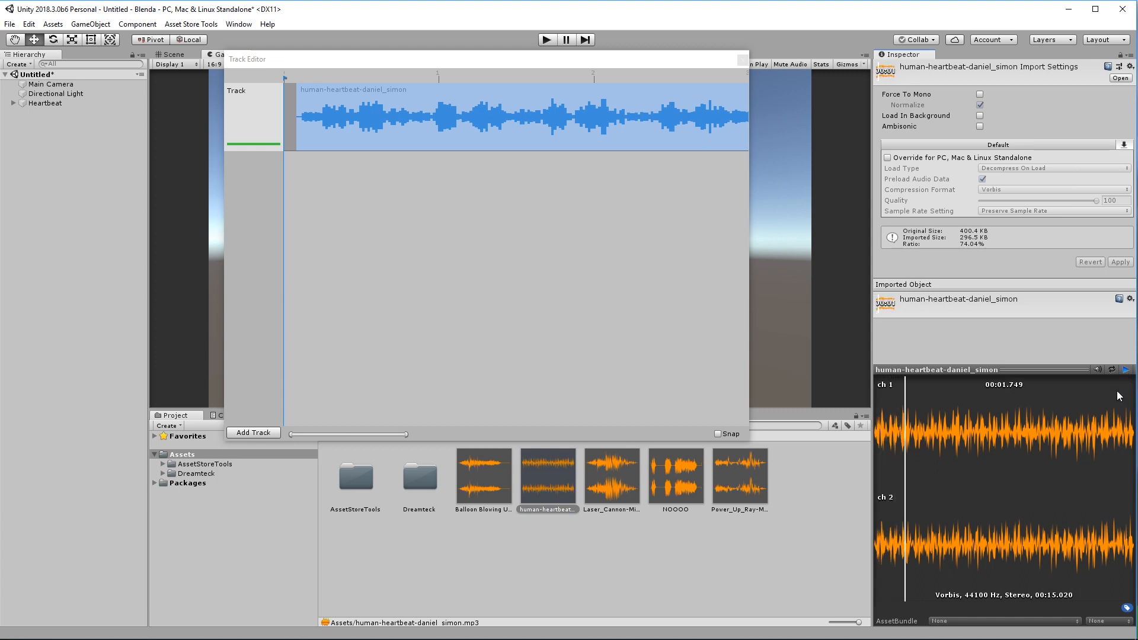
left_click_drag(436, 124, 432, 121)
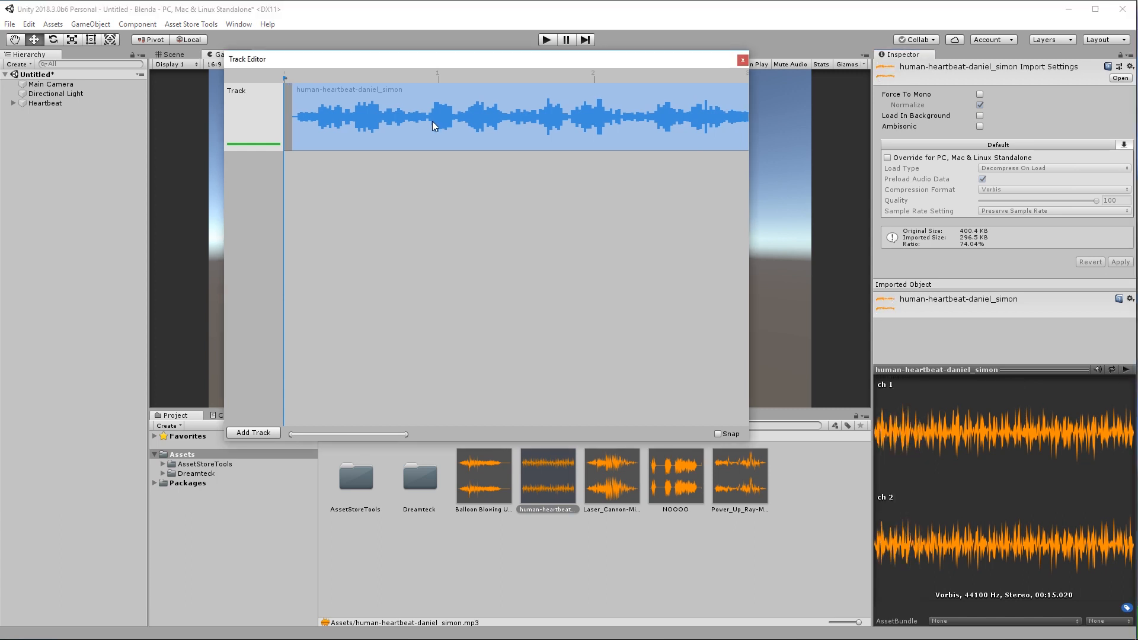
Fit the sequence length to the heartbeat clip, then close the Track Editor.
right_click(435, 120)
mouse_move(474, 162)
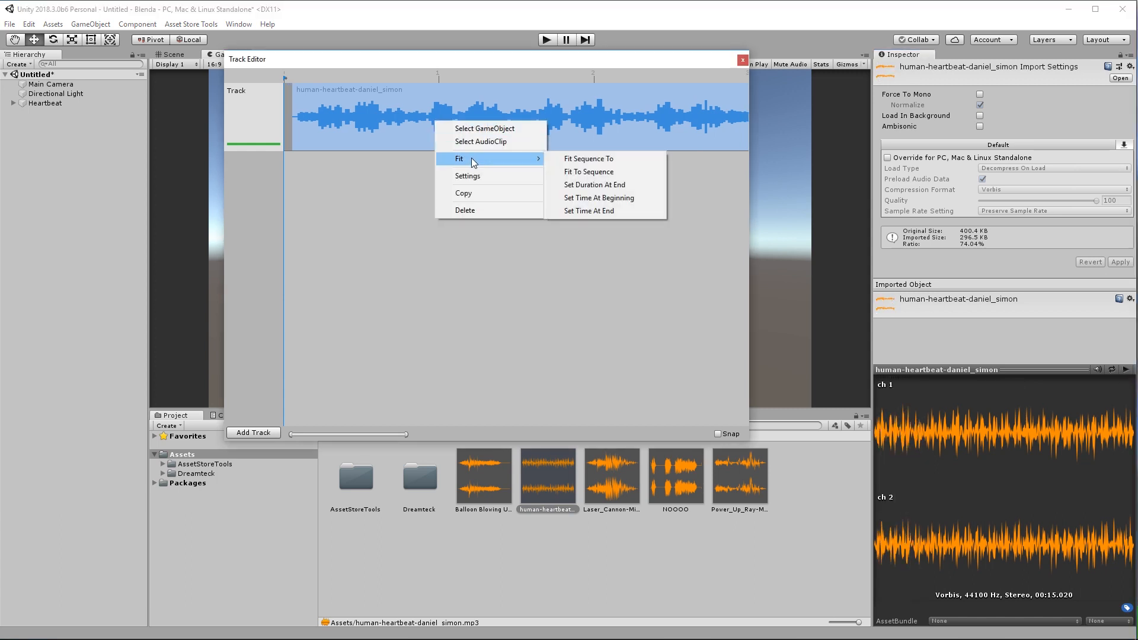
left_click(591, 161)
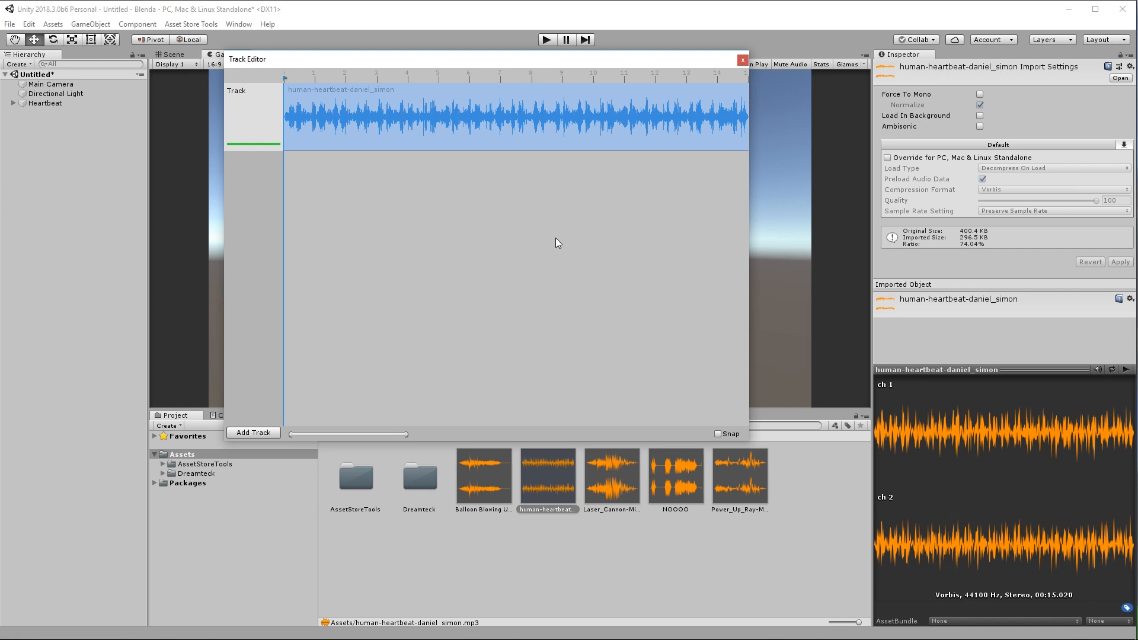
left_click_drag(694, 61, 675, 78)
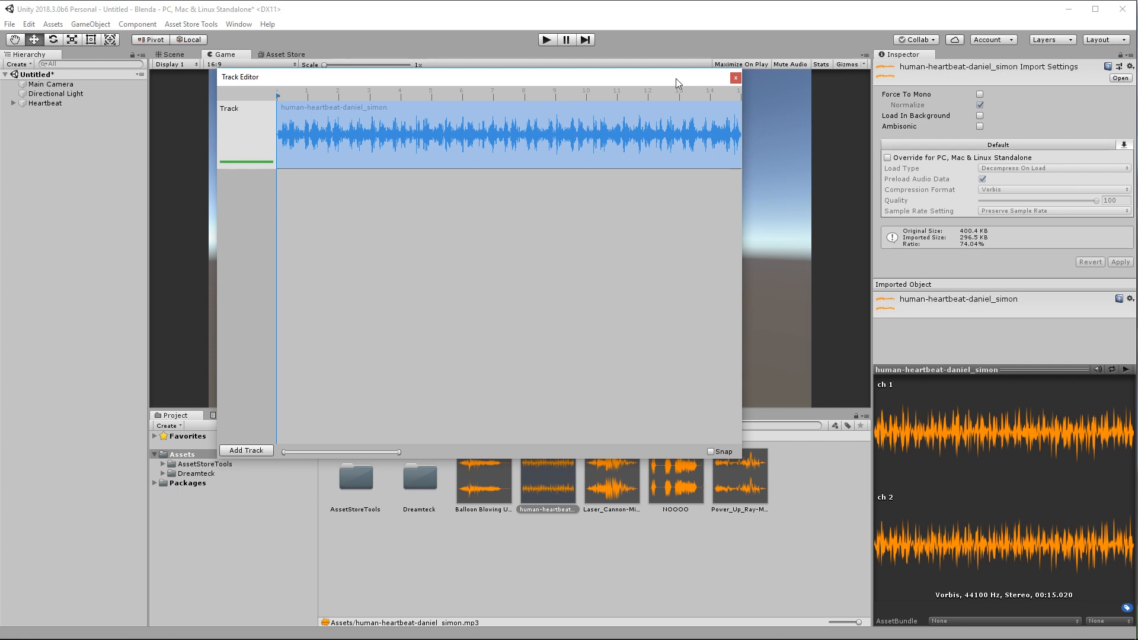
left_click(736, 77)
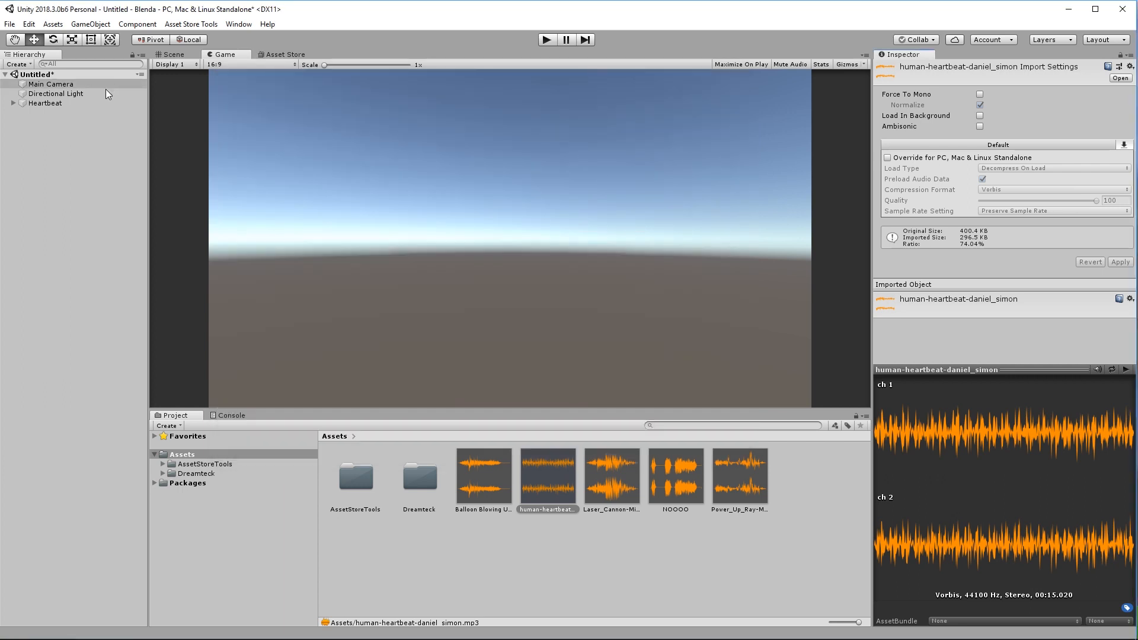
Set Heartbeat's sequence to Loop, jump to about 10.7 s, and play to hear it.
left_click(65, 102)
left_click(1008, 278)
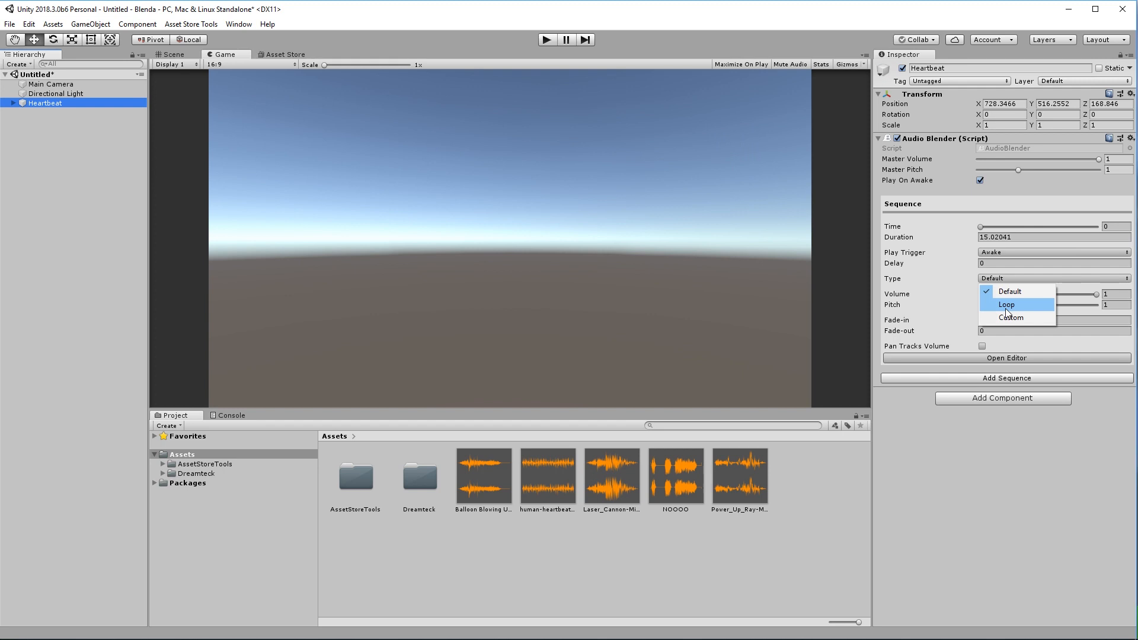
left_click(1007, 305)
left_click(990, 369)
left_click_drag(983, 230, 1082, 237)
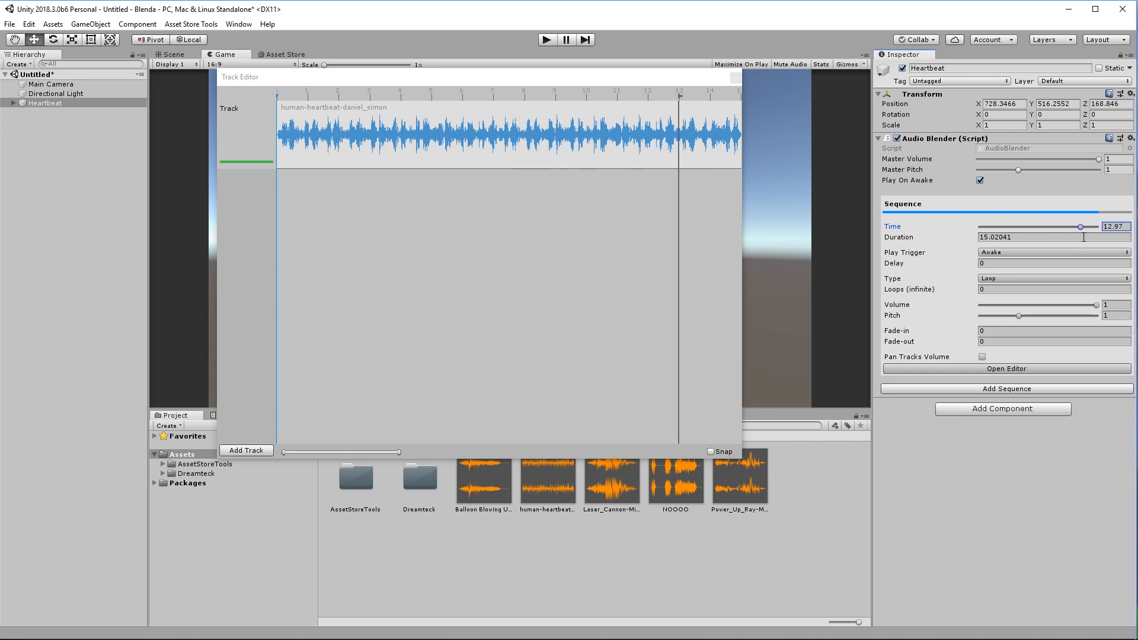
left_click(547, 39)
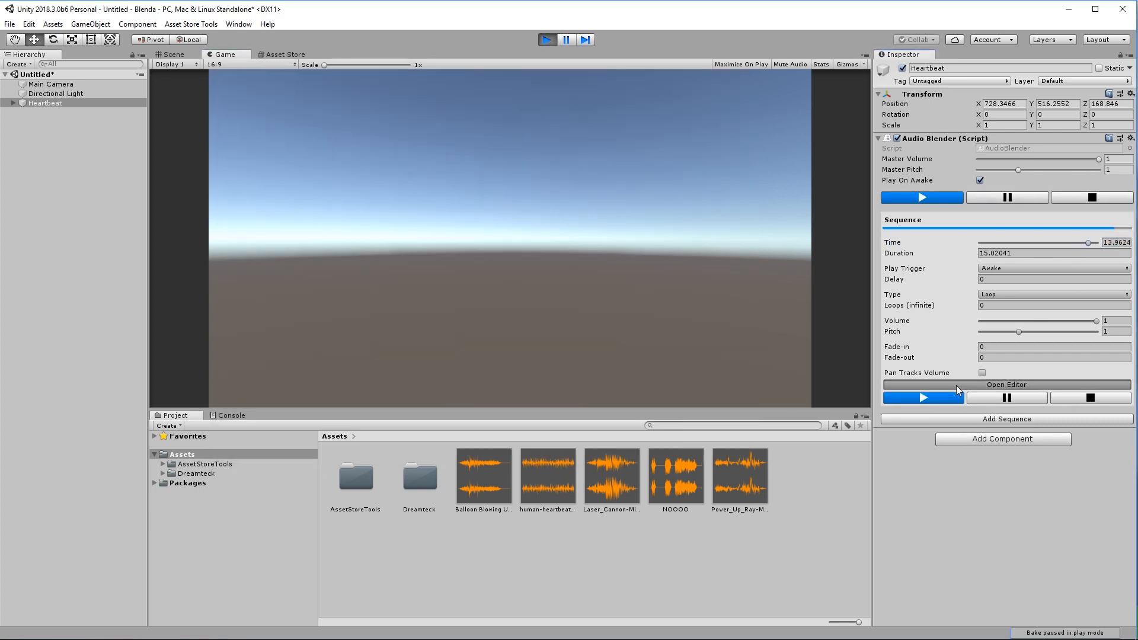
left_click(956, 386)
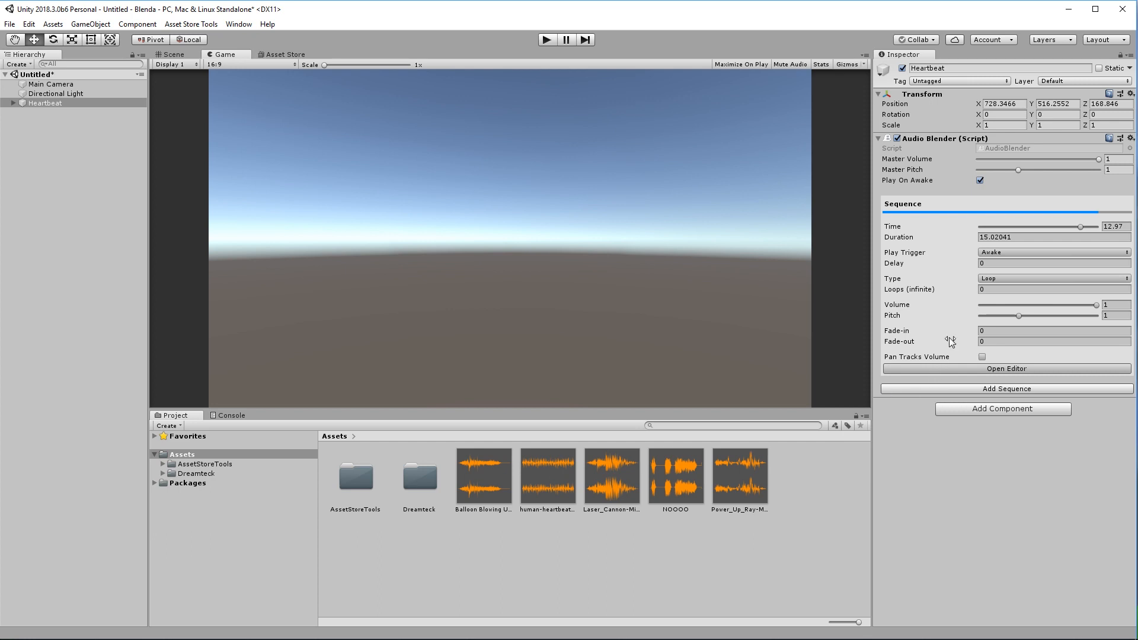
Switch the sequence type to Custom, preview it in Play mode, then stop playback.
left_click(994, 279)
left_click(1008, 319)
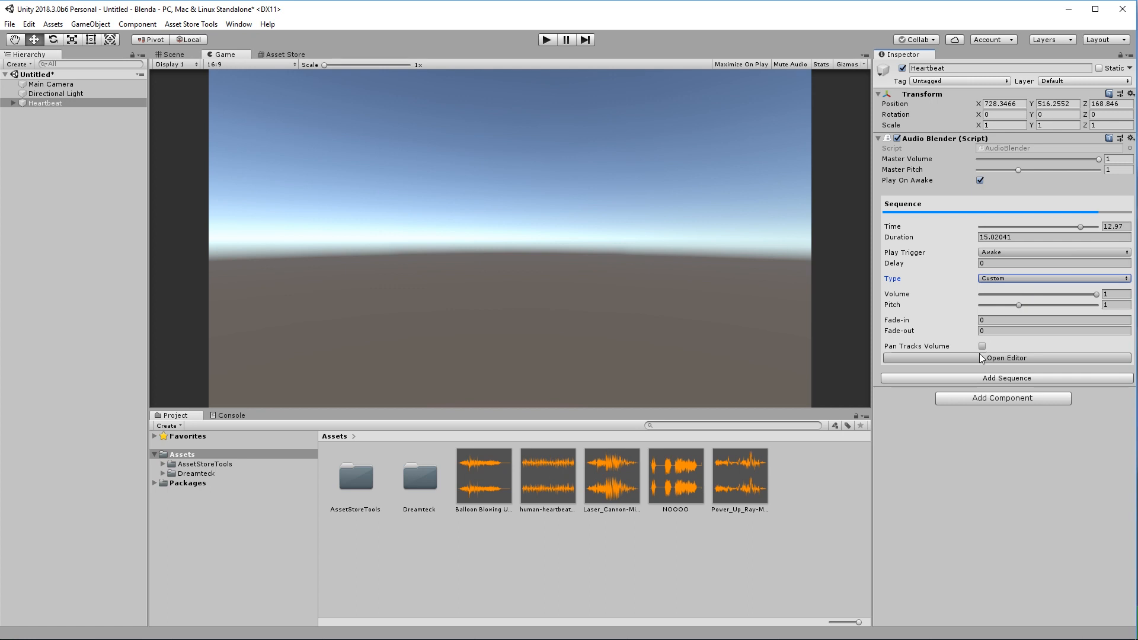
left_click(545, 40)
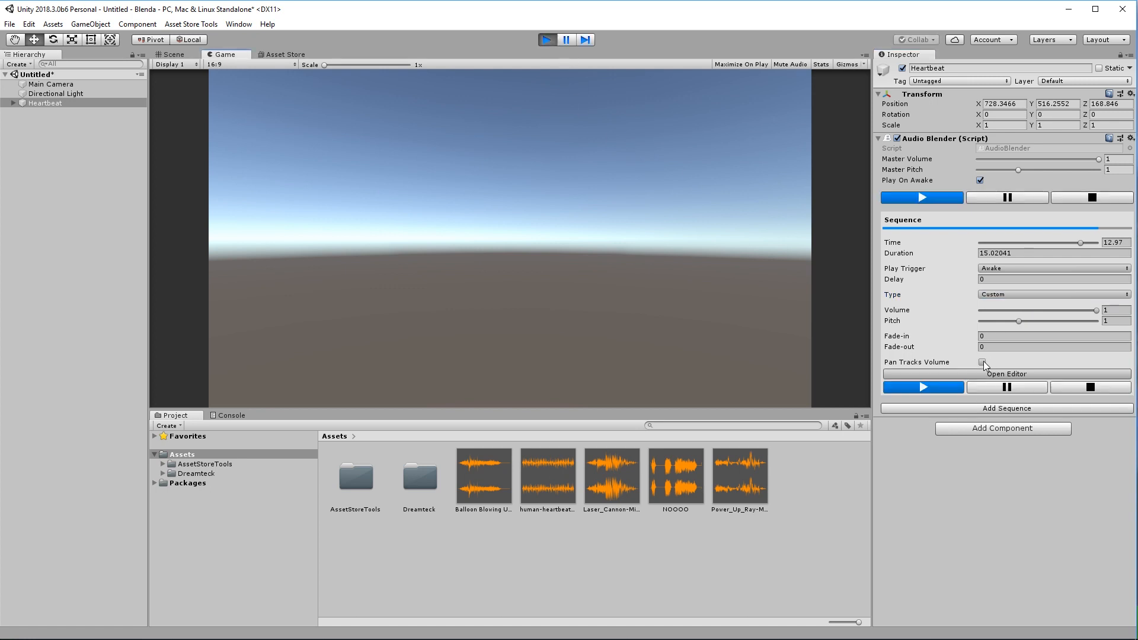
left_click(987, 375)
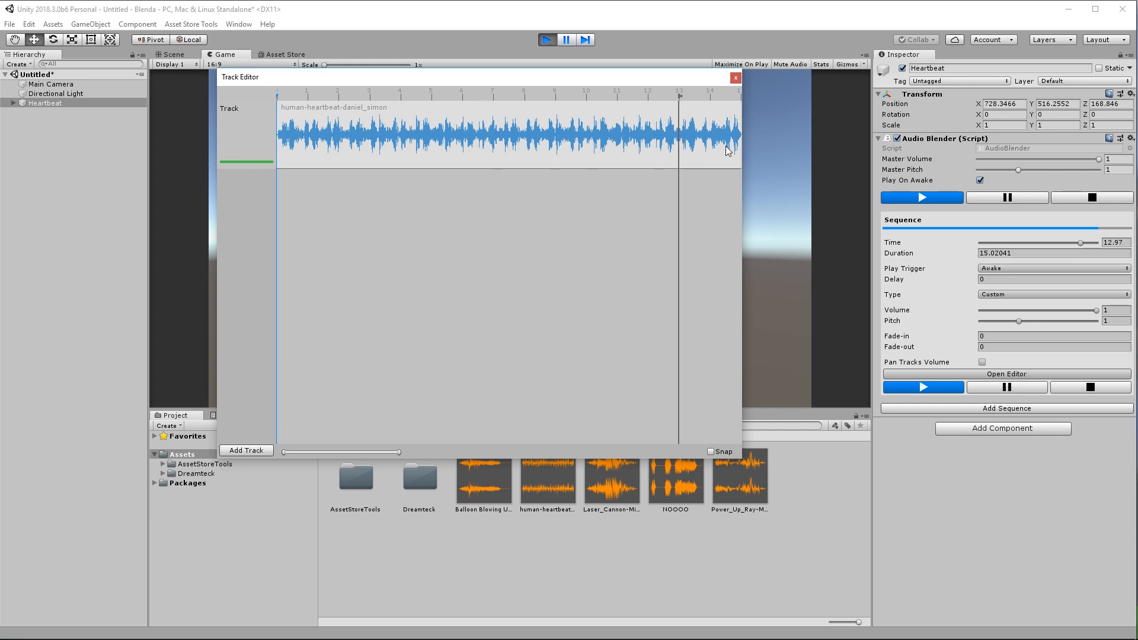
left_click(546, 40)
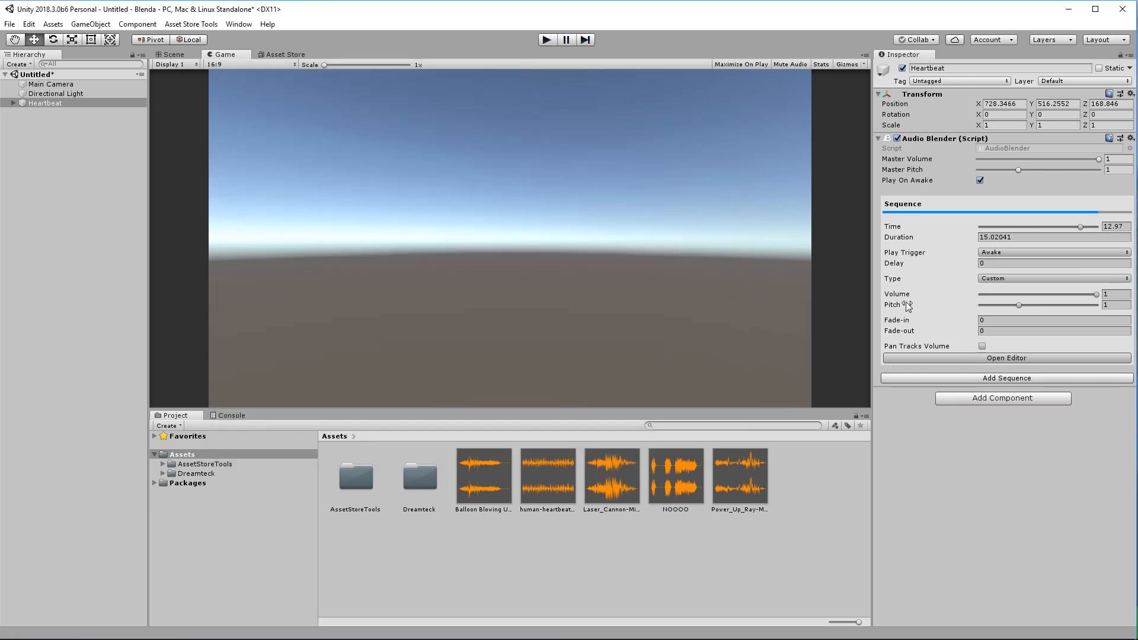
Set the heartbeat clip's playback Type to Loop in its clip settings.
left_click(948, 358)
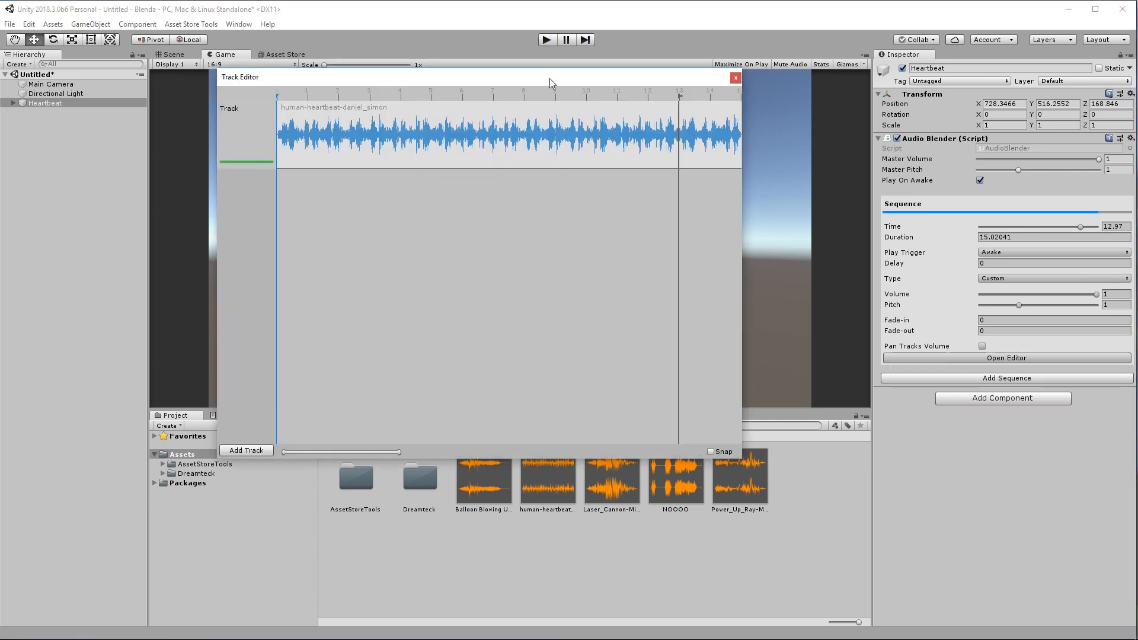
right_click(525, 120)
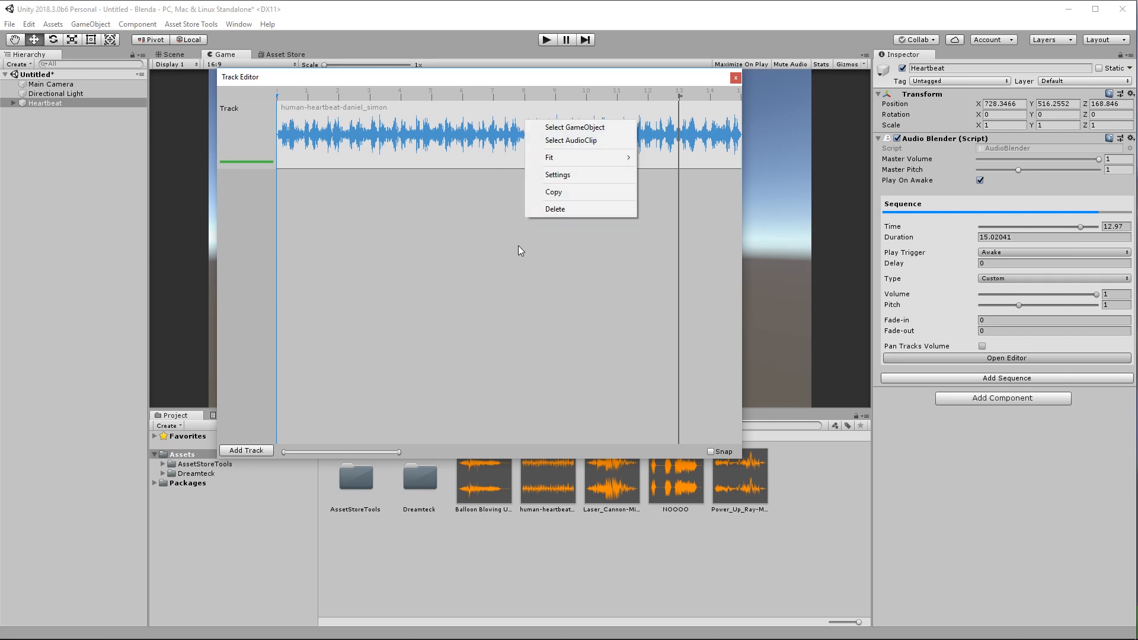
left_click(560, 176)
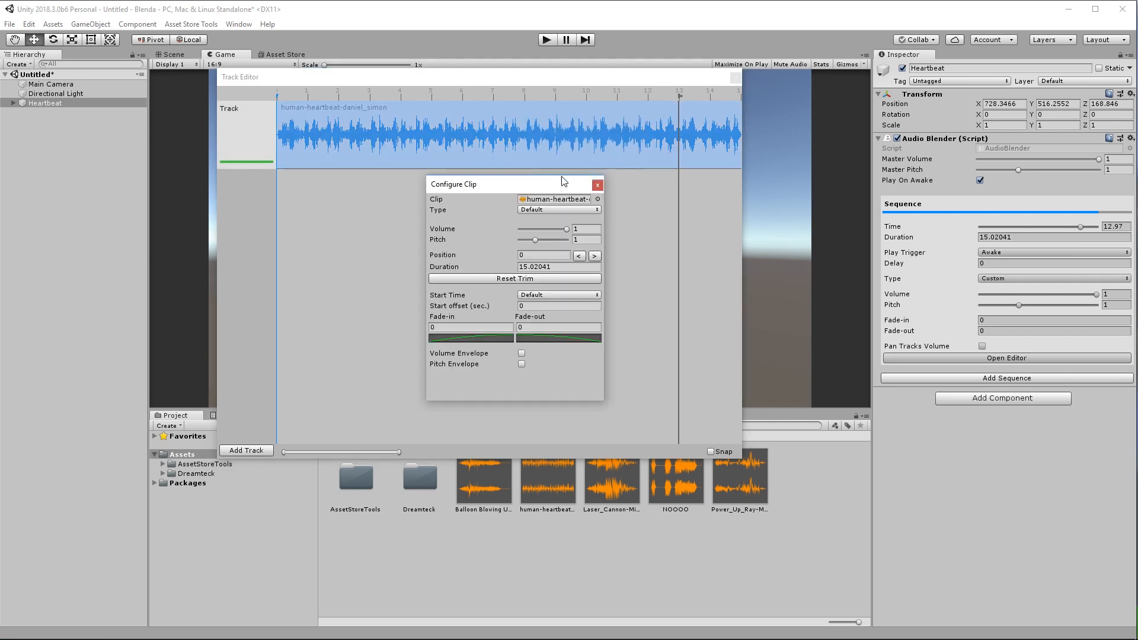
left_click(545, 211)
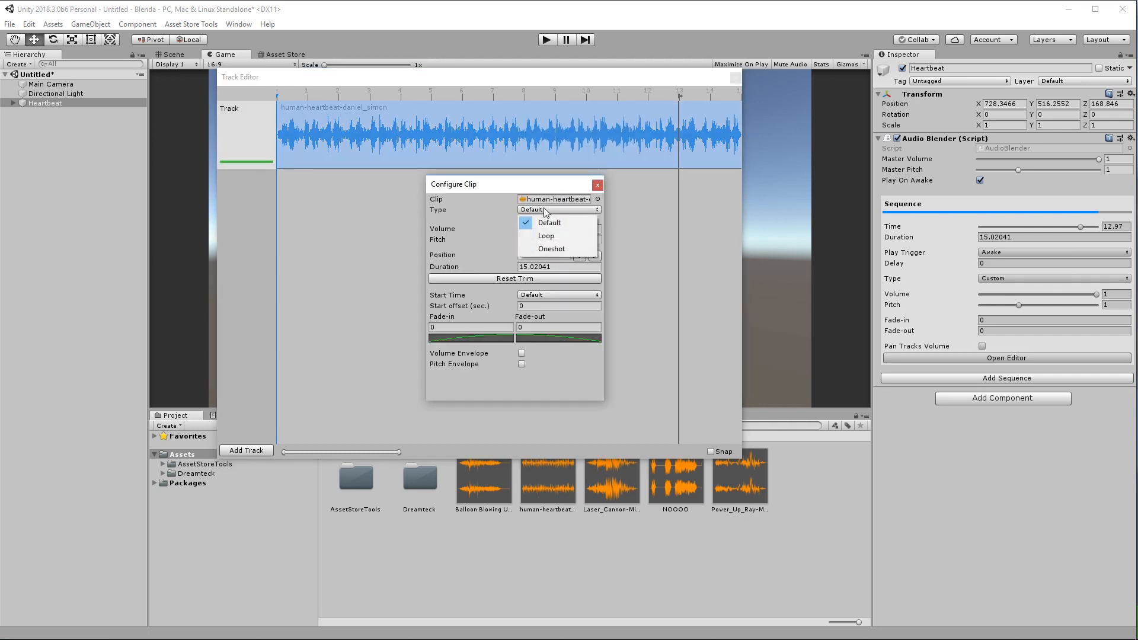
left_click(545, 240)
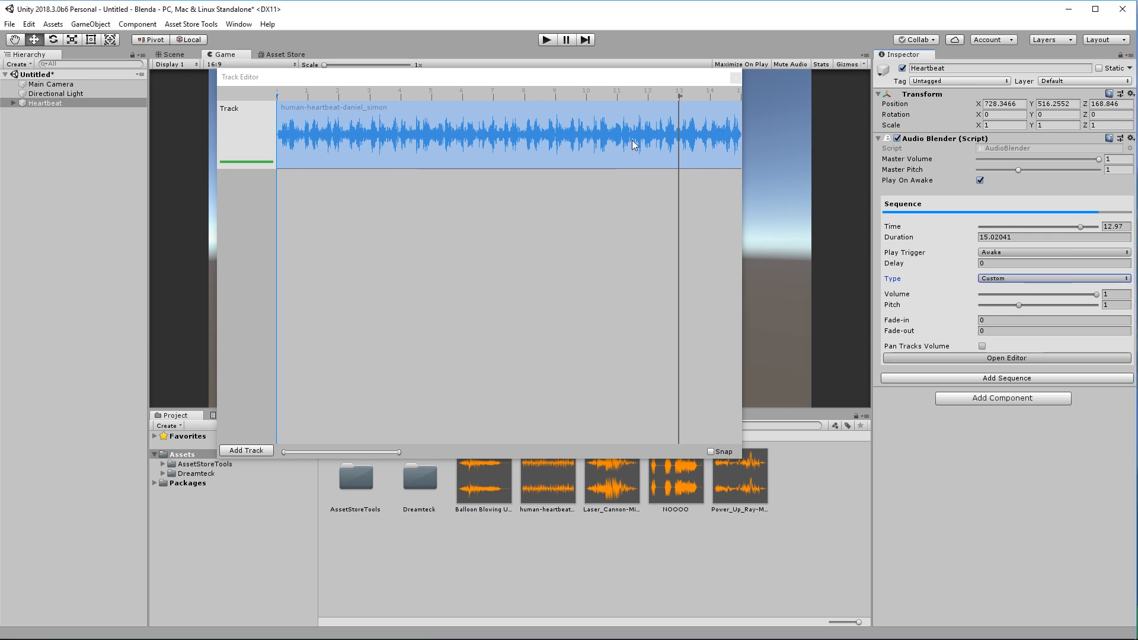
left_click_drag(732, 145, 614, 143)
left_click_drag(431, 127, 472, 140)
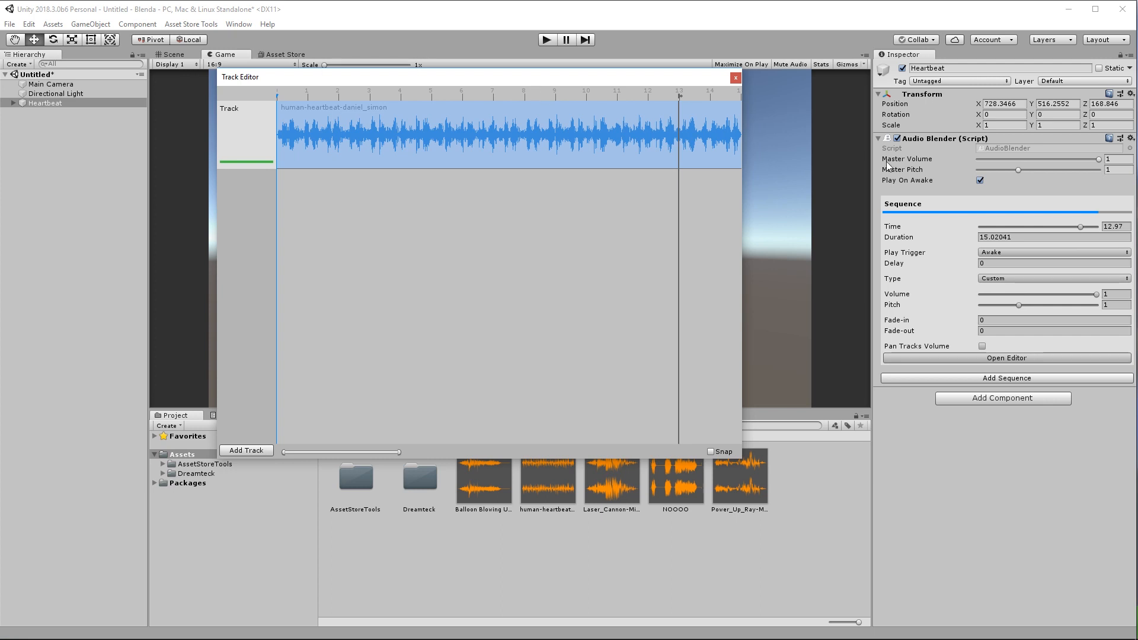
left_click(1019, 305)
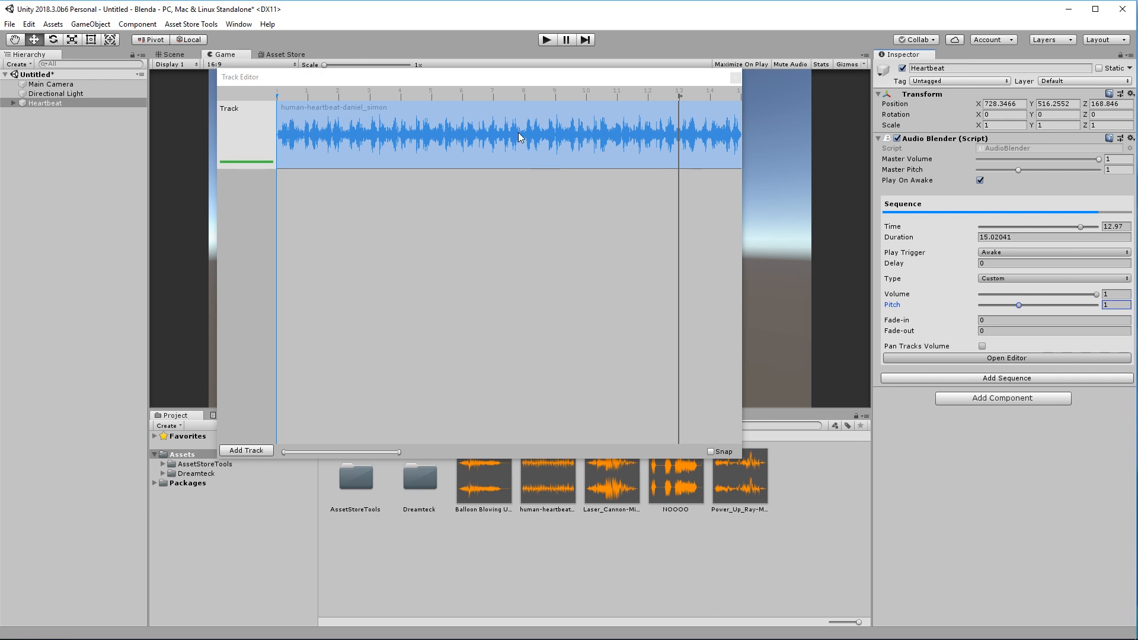
Enable the Volume Envelope and Pitch Envelope in the heartbeat clip's settings.
right_click(449, 122)
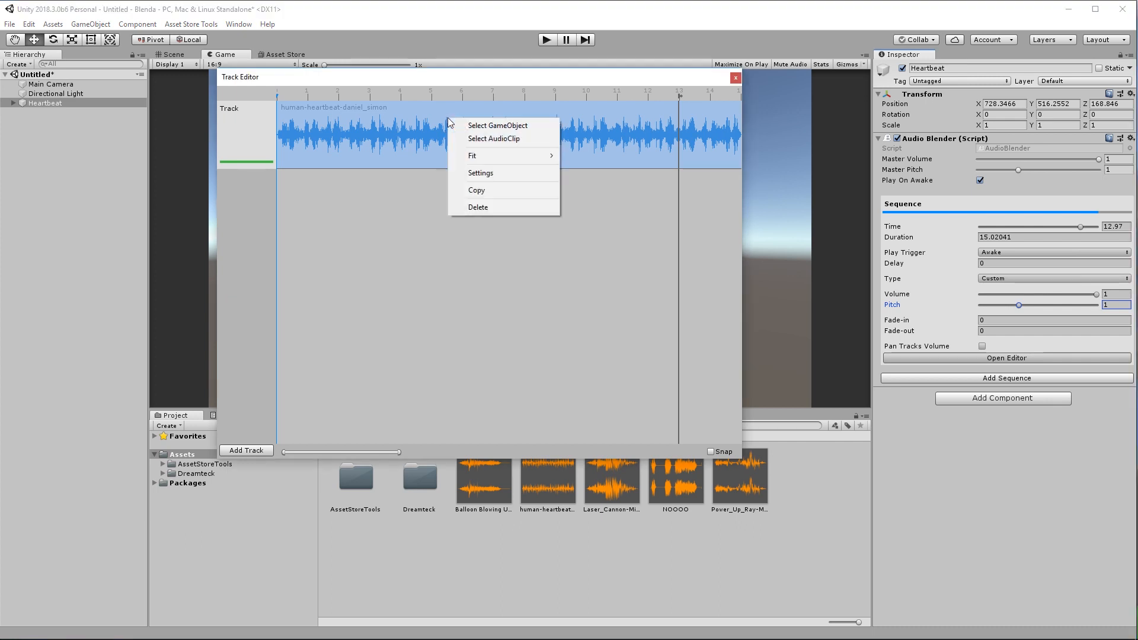
left_click(479, 177)
left_click_drag(478, 191, 579, 104)
left_click(620, 262)
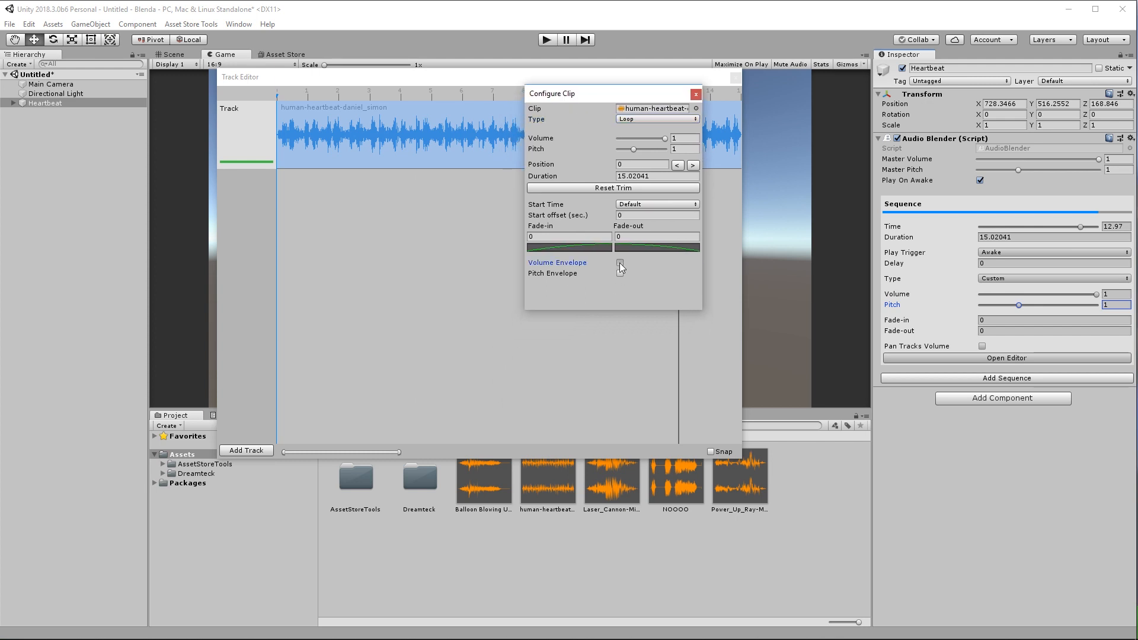
left_click(619, 284)
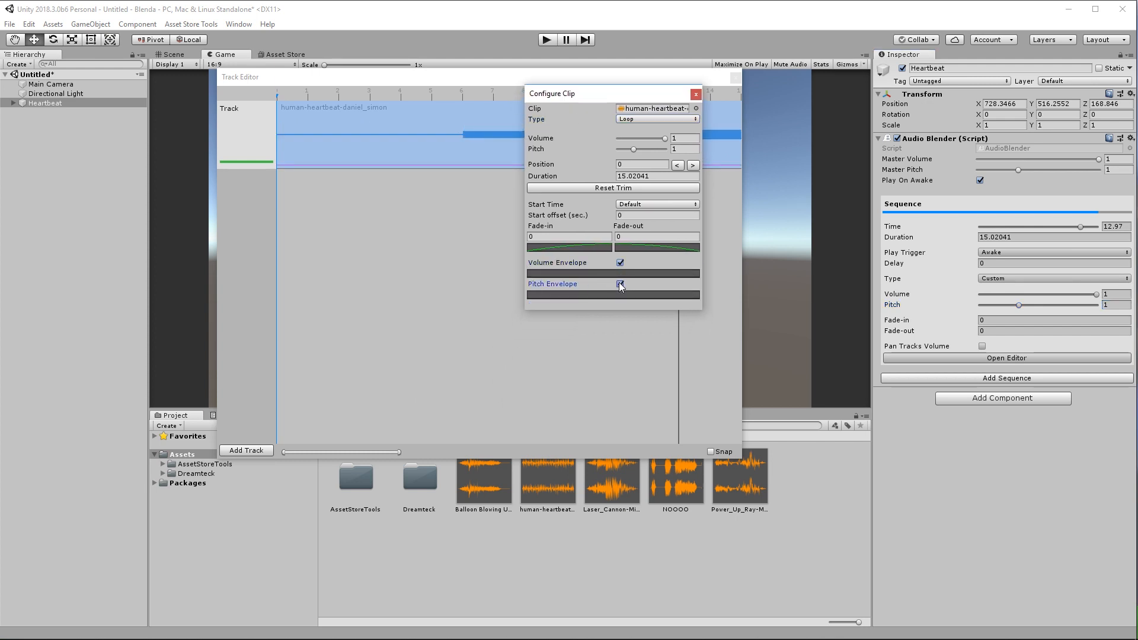
left_click_drag(595, 91, 804, 88)
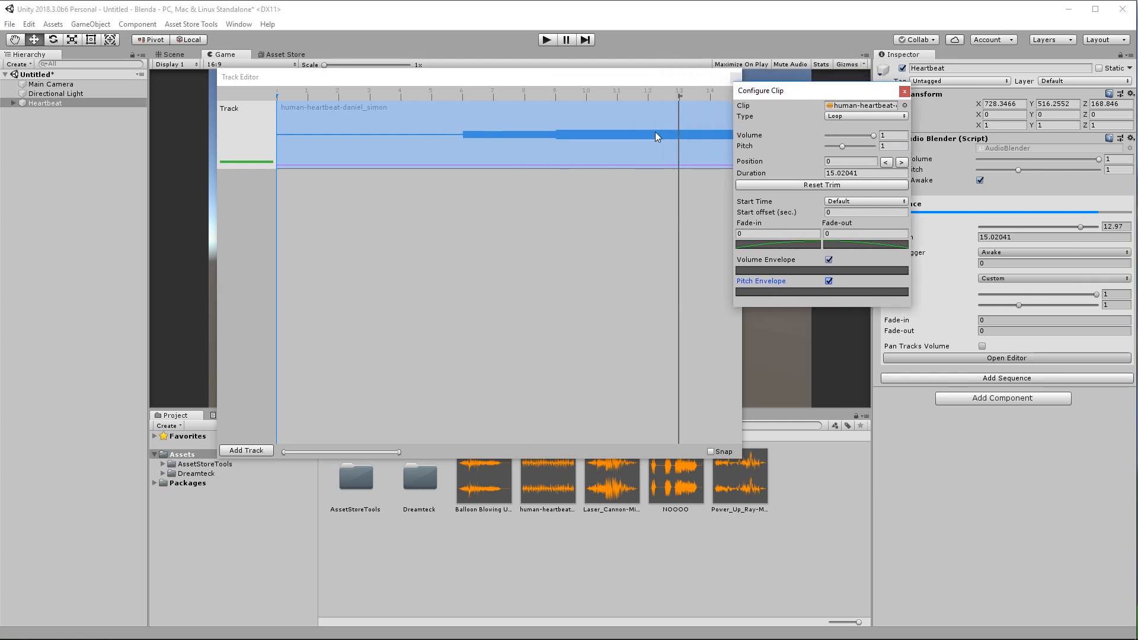
Reset the pitch envelope curve to a flat line and select its start and end keys.
left_click(809, 292)
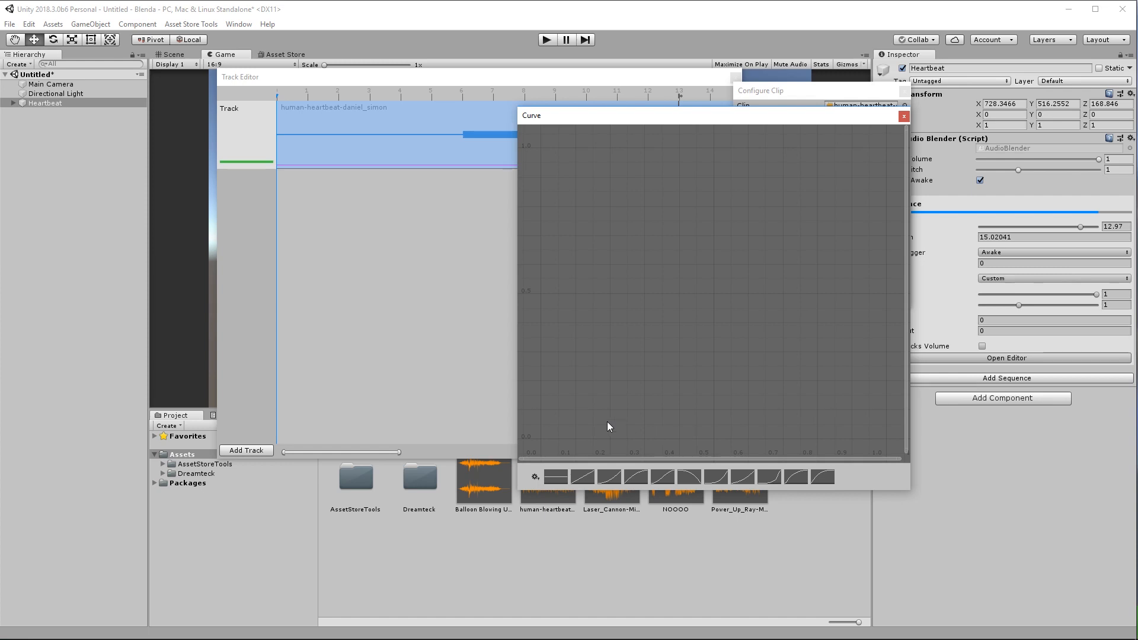
left_click(556, 477)
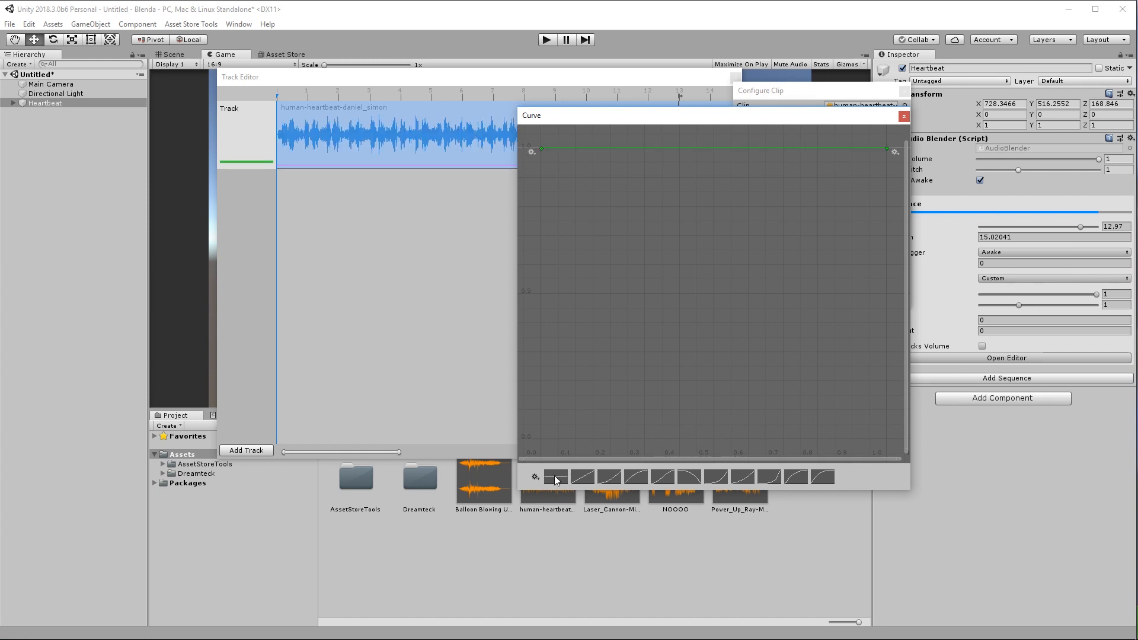
middle_click_drag(626, 308, 624, 326)
left_click(540, 165)
left_click_drag(526, 190, 574, 142)
left_click_drag(847, 224, 904, 150)
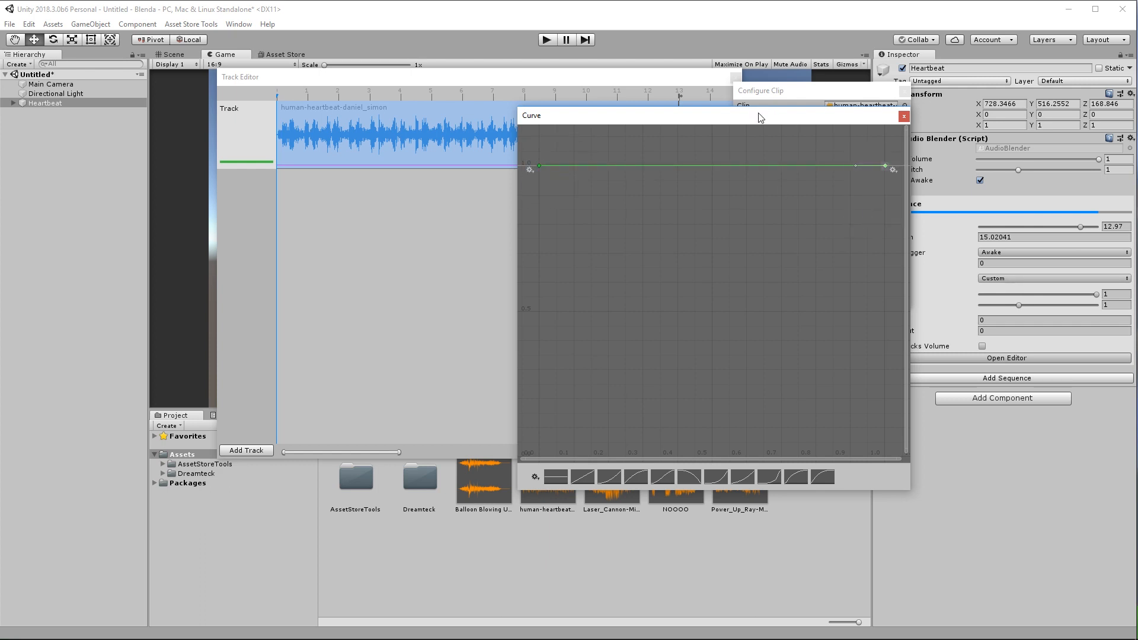
left_click_drag(761, 116, 610, 165)
left_click(753, 165)
left_click(777, 270)
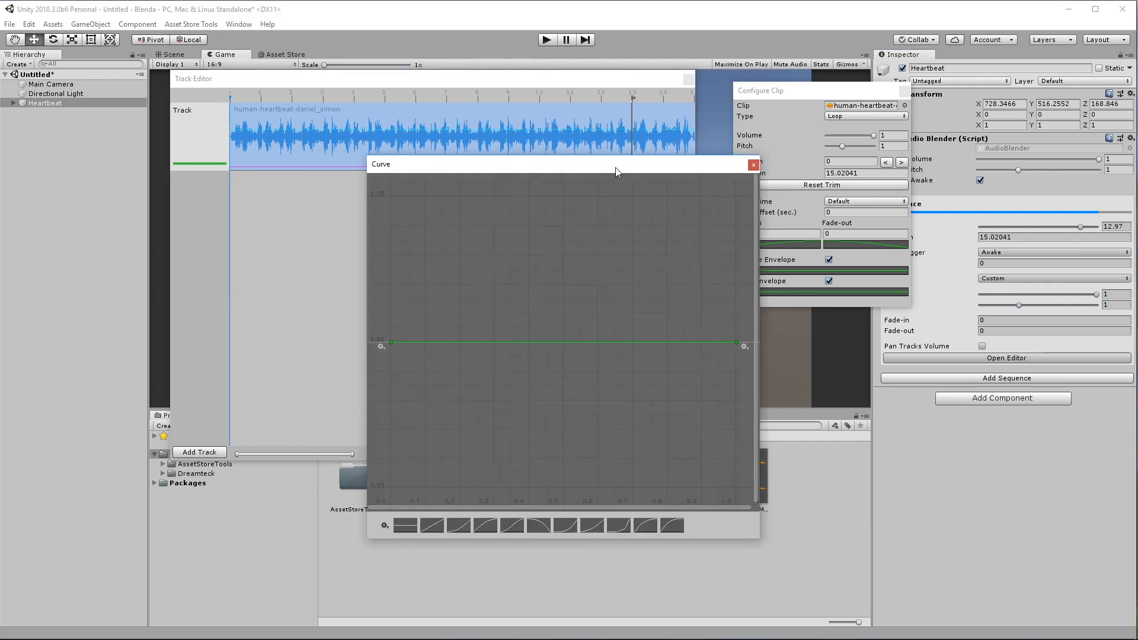
left_click_drag(616, 168, 551, 231)
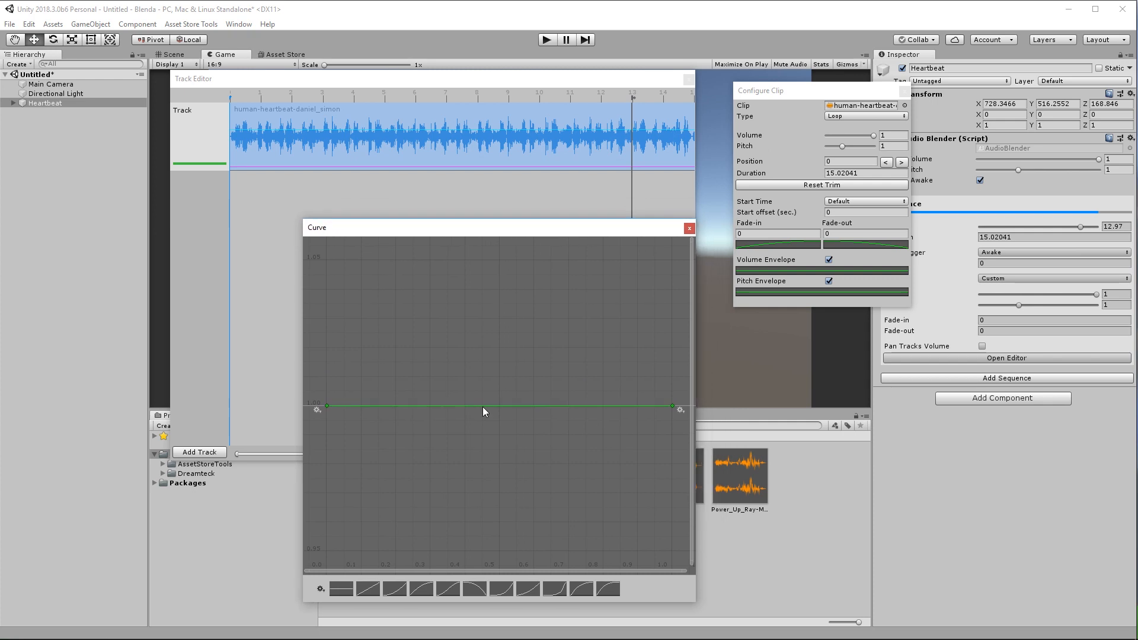
Add a key to the pitch curve and set the last key's value to 1.5.
double_click(479, 406)
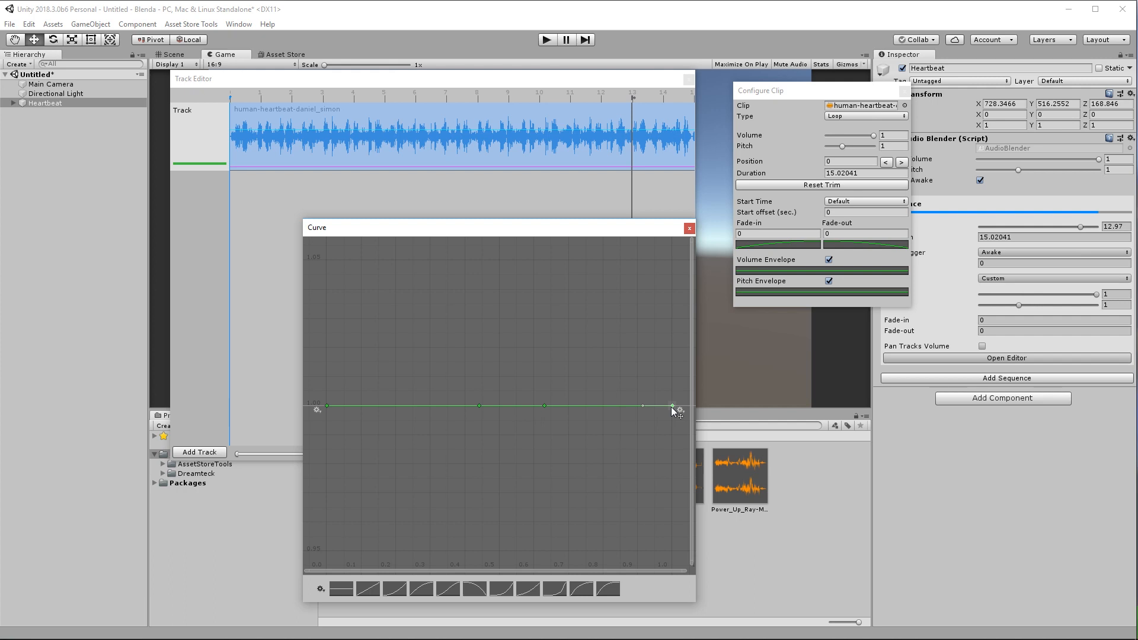
left_click_drag(672, 407, 662, 266)
scroll(666, 332, "down", 8)
middle_click_drag(670, 364, 627, 442)
key("Return")
type("1.5")
key("Return")
left_click(771, 292)
scroll(632, 332, "down", 7)
Shape the pitch curve into a peak near 0.62 followed by a dip, then close it.
left_click_drag(571, 480, 636, 437)
left_click(518, 481)
left_click_drag(518, 480, 537, 335)
left_click_drag(636, 437, 612, 439)
mouse_move(535, 336)
left_mouse_down()
mouse_move(536, 361)
mouse_move(530, 331)
left_mouse_up()
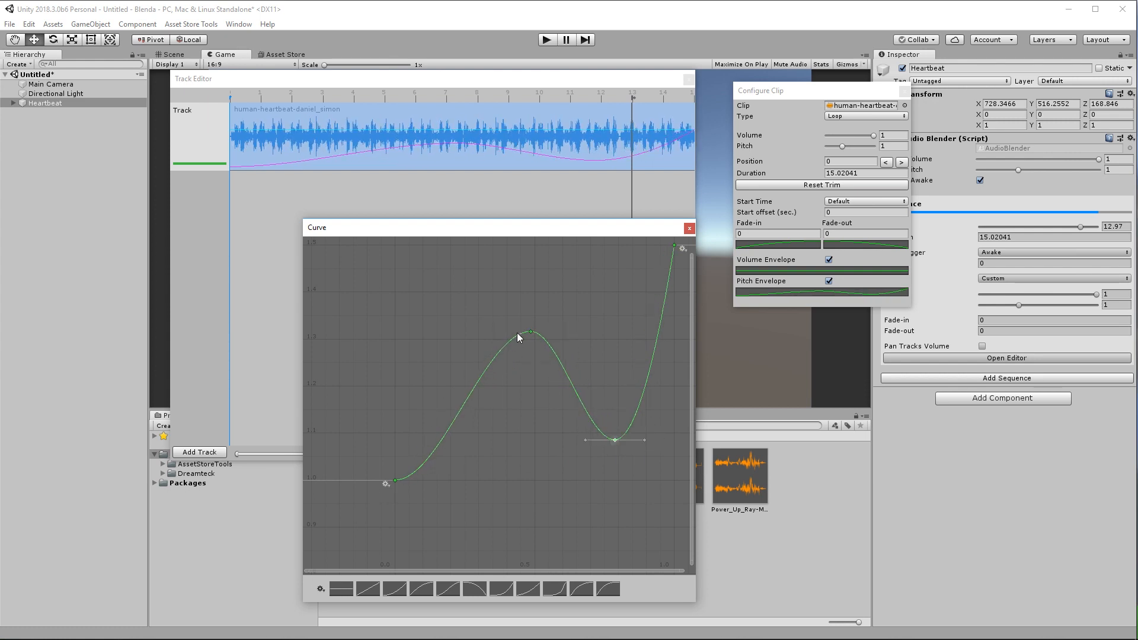
left_click_drag(530, 331, 568, 332)
left_click_drag(607, 461, 633, 434)
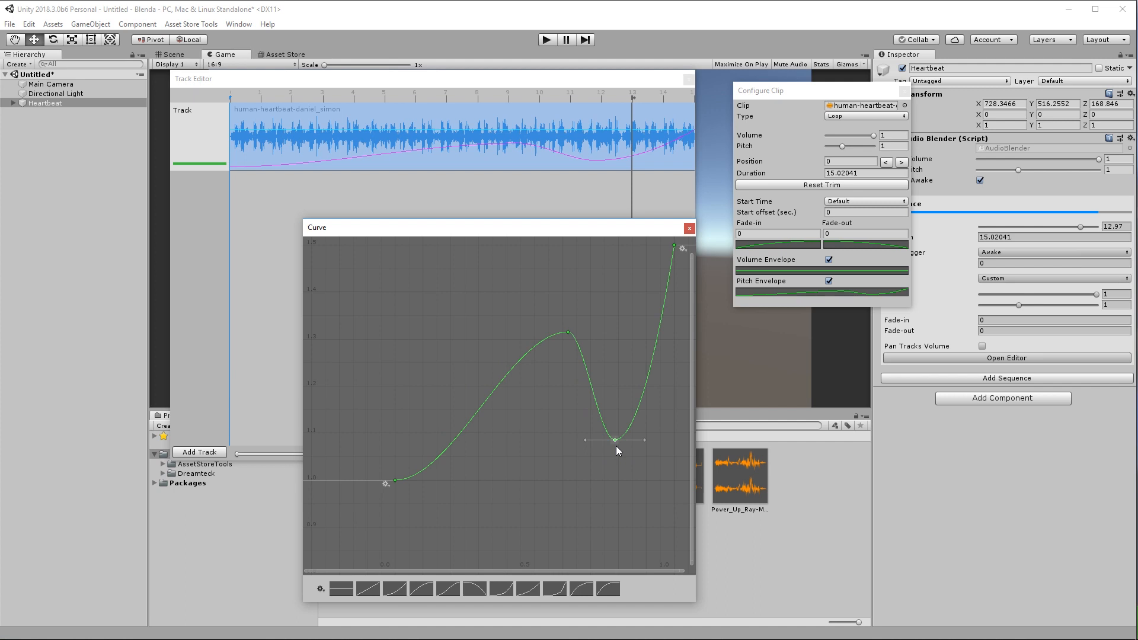
left_click_drag(616, 446, 619, 434)
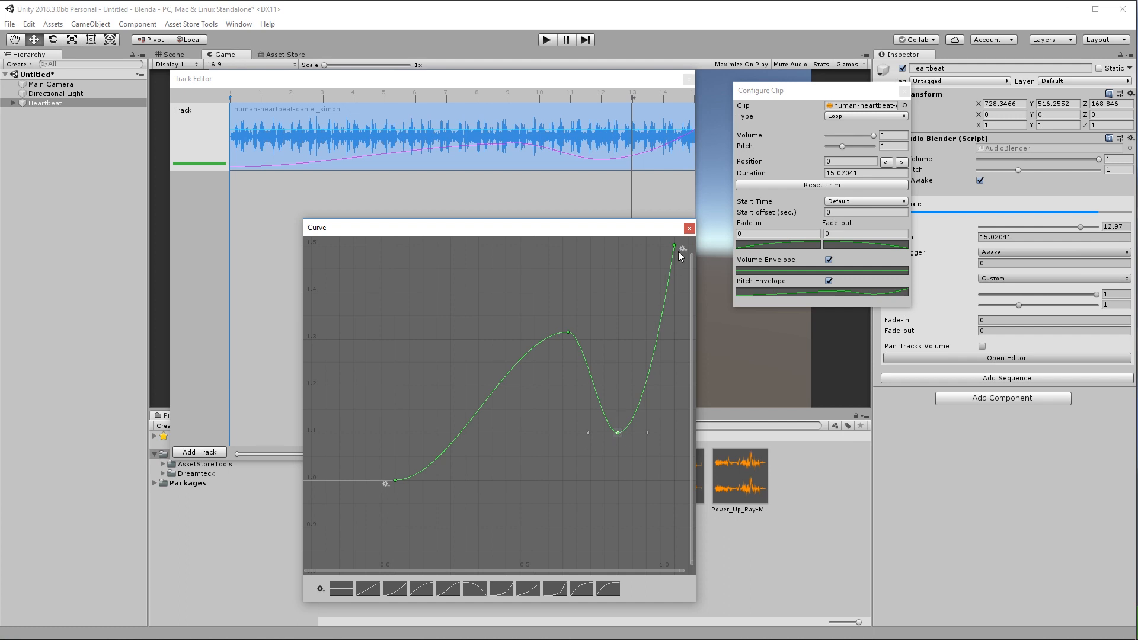
left_click_drag(622, 234, 596, 241)
left_click(665, 235)
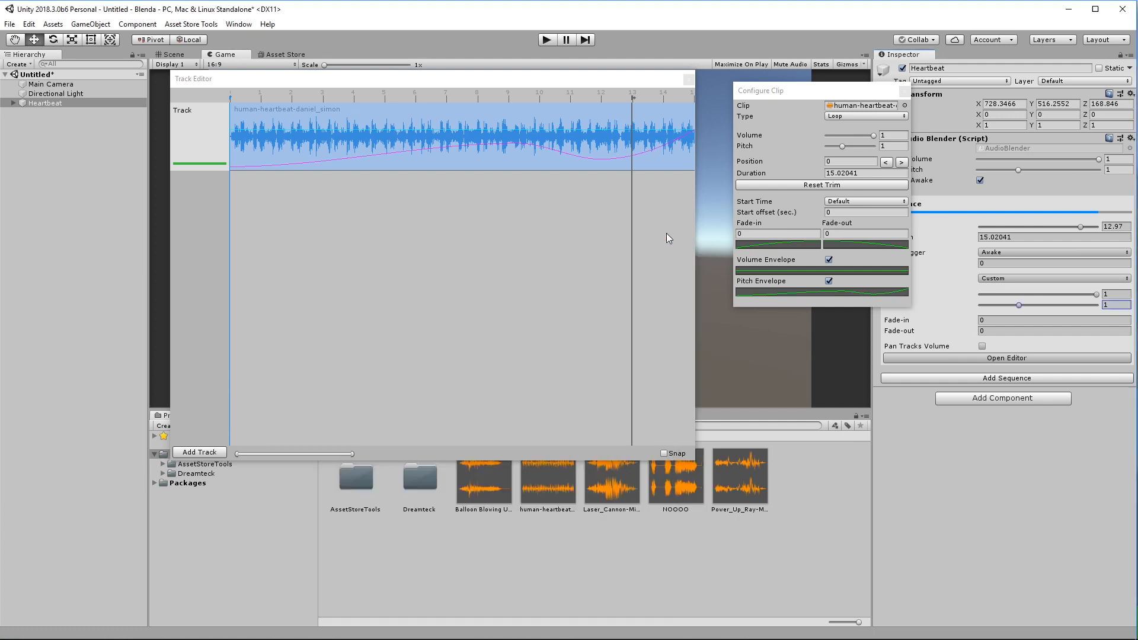
Make the volume envelope a linear ramp with its start bent upward, then close the clip settings.
left_click(769, 271)
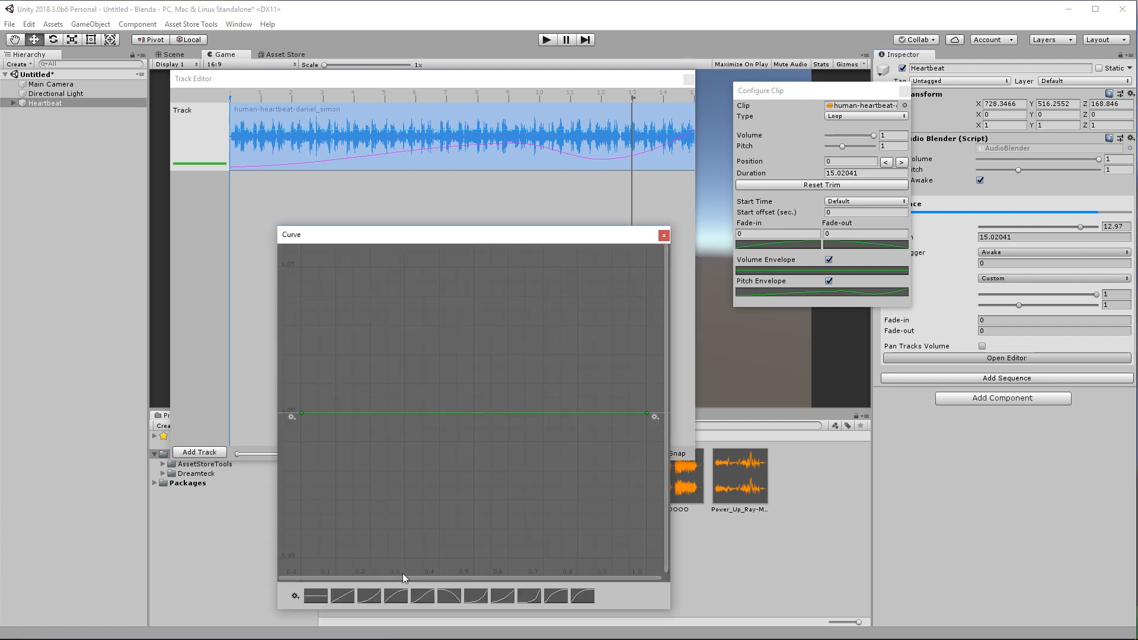
left_click(342, 595)
scroll(439, 436, "down", 10)
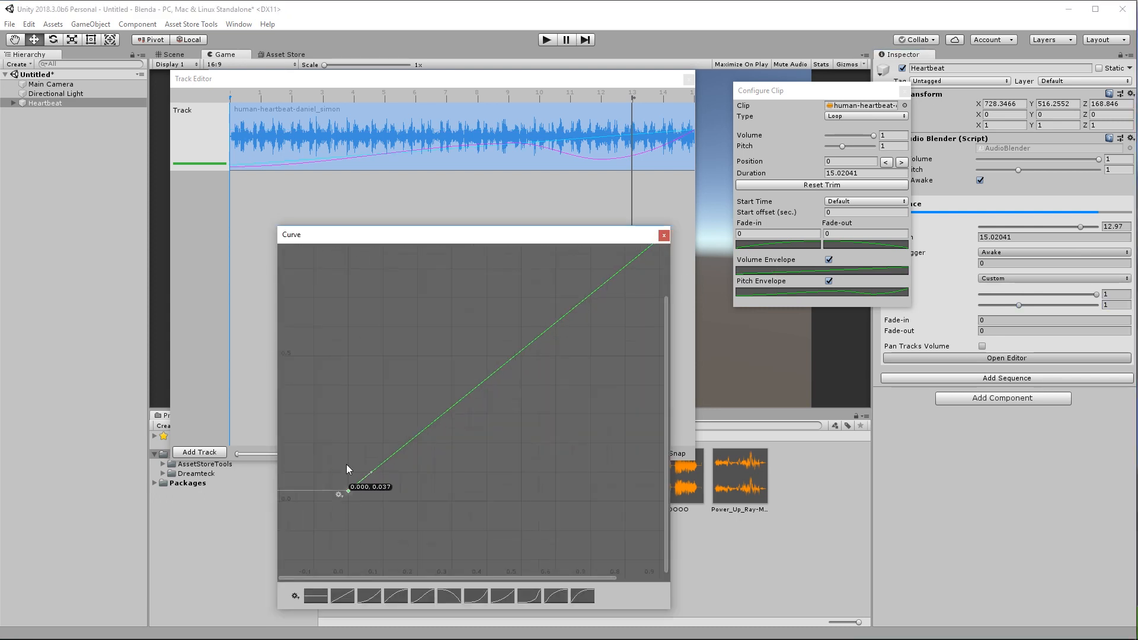
left_click_drag(348, 470, 388, 361)
left_click_drag(810, 95, 760, 119)
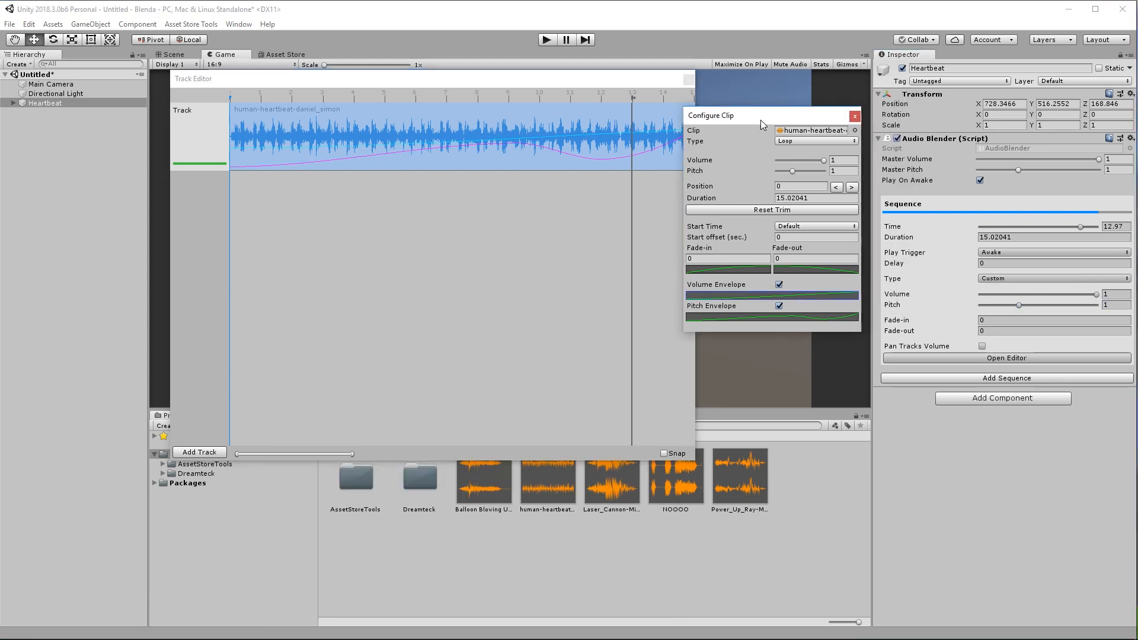
left_click(854, 117)
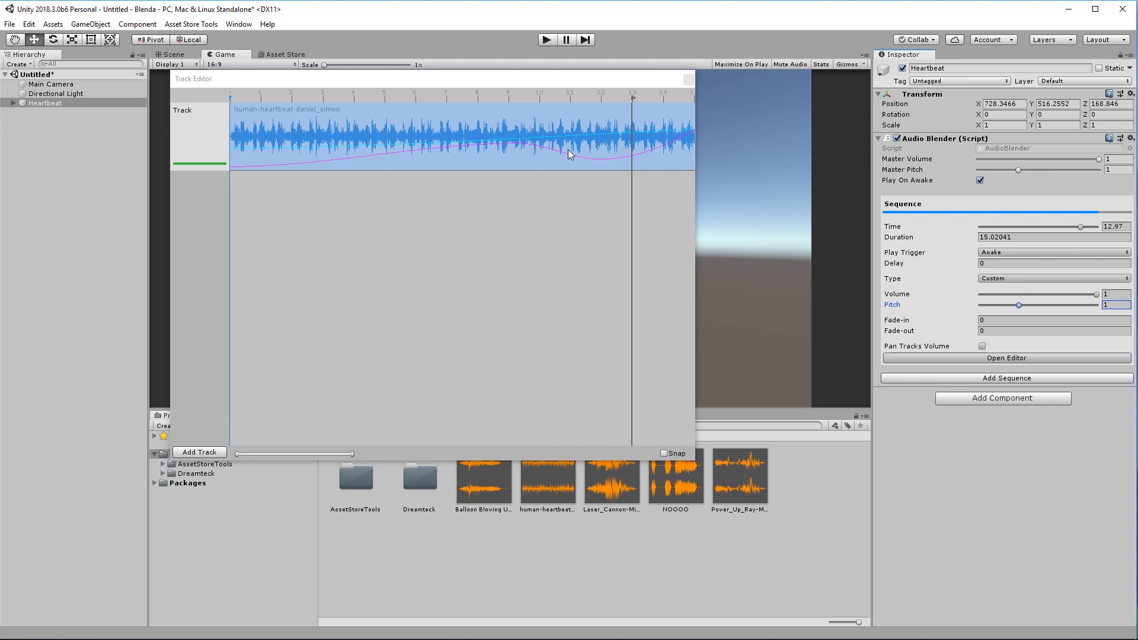
Scrub the sequence to about 2.3 s, 11 s and 6.6 s, then enter Play mode with Ctrl+P.
left_click_drag(1080, 227, 794, 209)
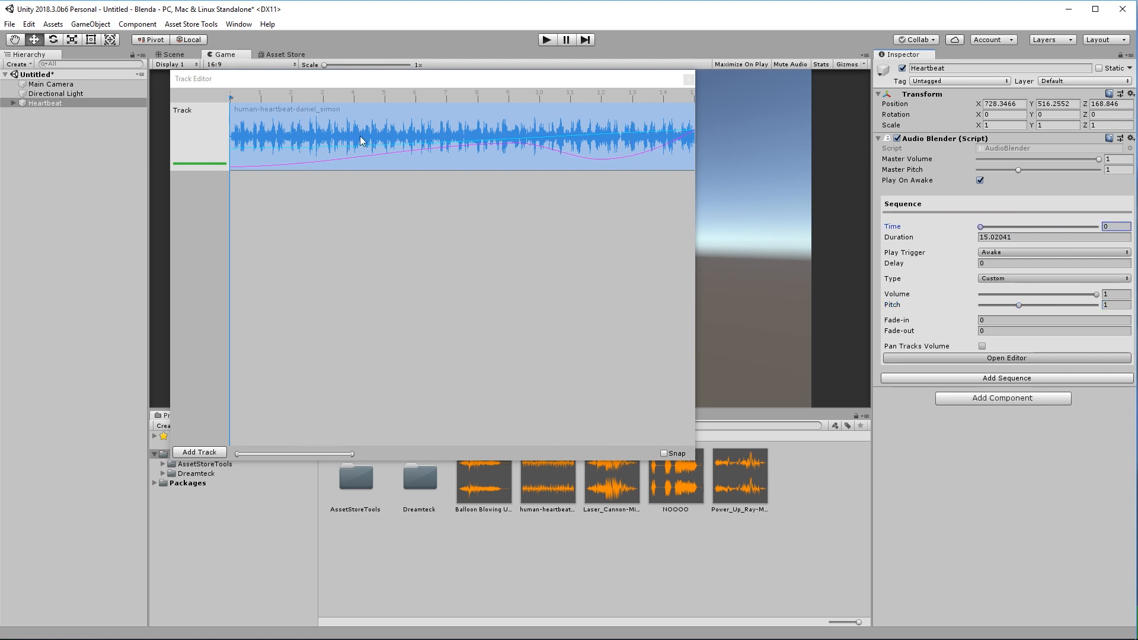
mouse_move(980, 226)
left_mouse_down()
mouse_move(1068, 230)
mouse_move(975, 222)
left_mouse_up()
left_click_drag(979, 230, 1024, 230)
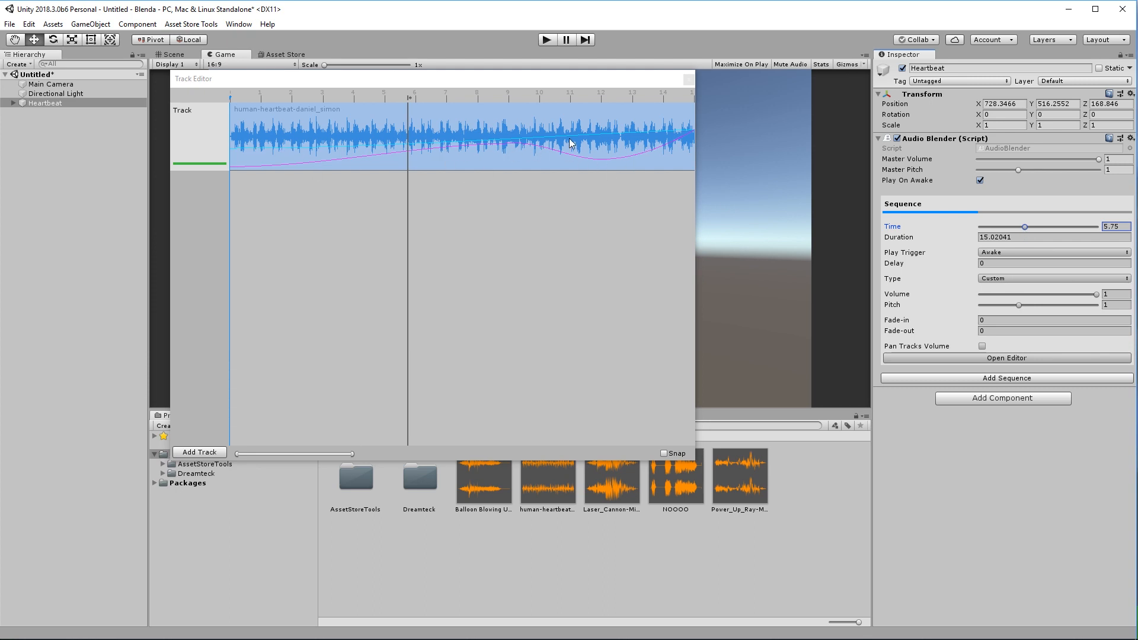
key("ctrl+p")
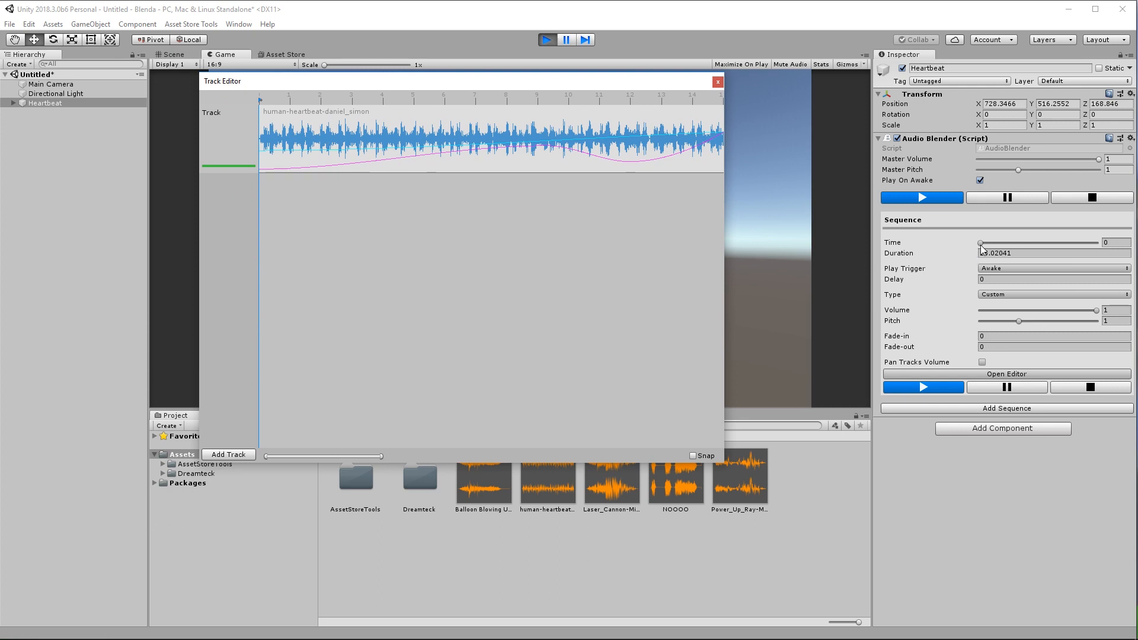
Drag the Audio Blender Time slider to scrub the playing heartbeat sequence forward to about 5 seconds.
left_click_drag(981, 244, 989, 249)
left_click_drag(995, 246, 1056, 249)
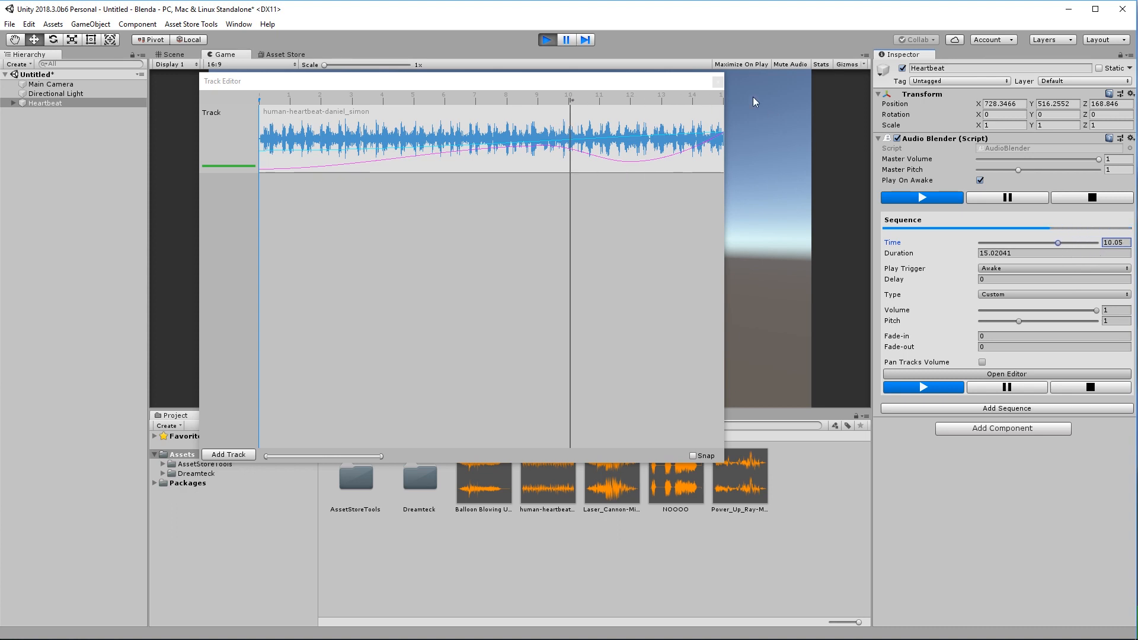
Open the heartbeat clip's pitch envelope and set the middle key to 1.5.
left_click(547, 39)
right_click(554, 158)
left_click(573, 213)
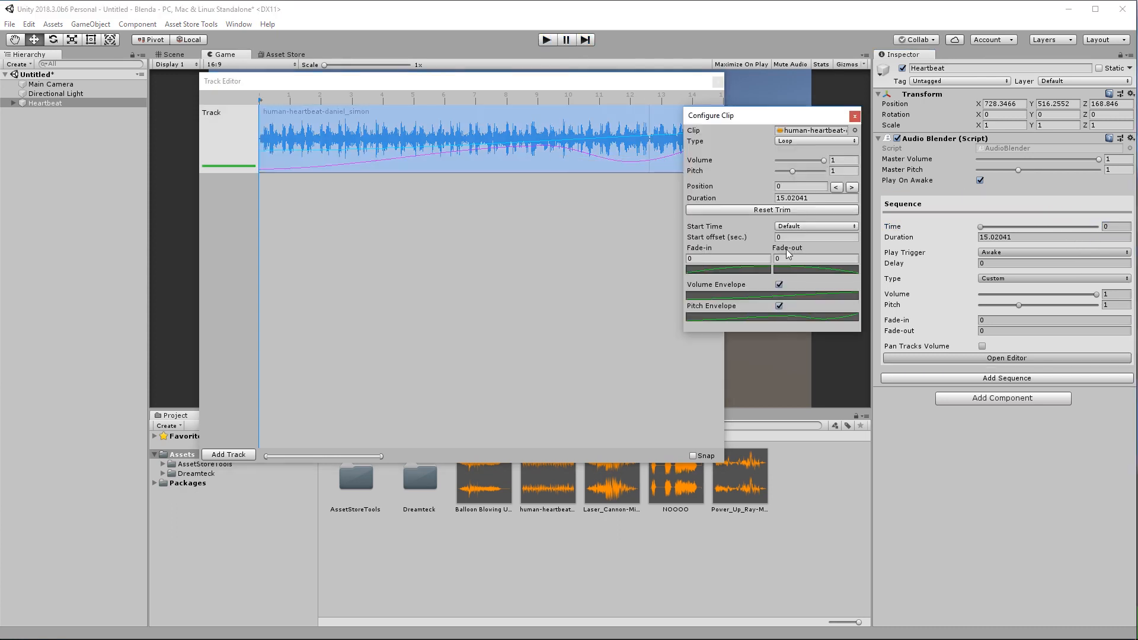
left_click(773, 315)
left_click(515, 374)
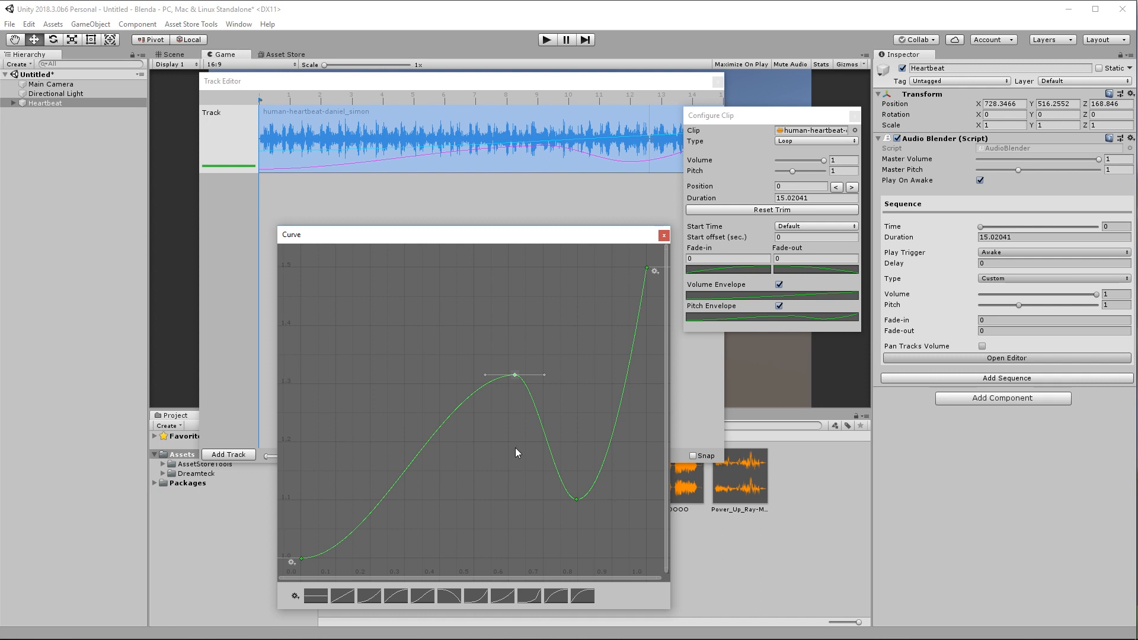
key("Return")
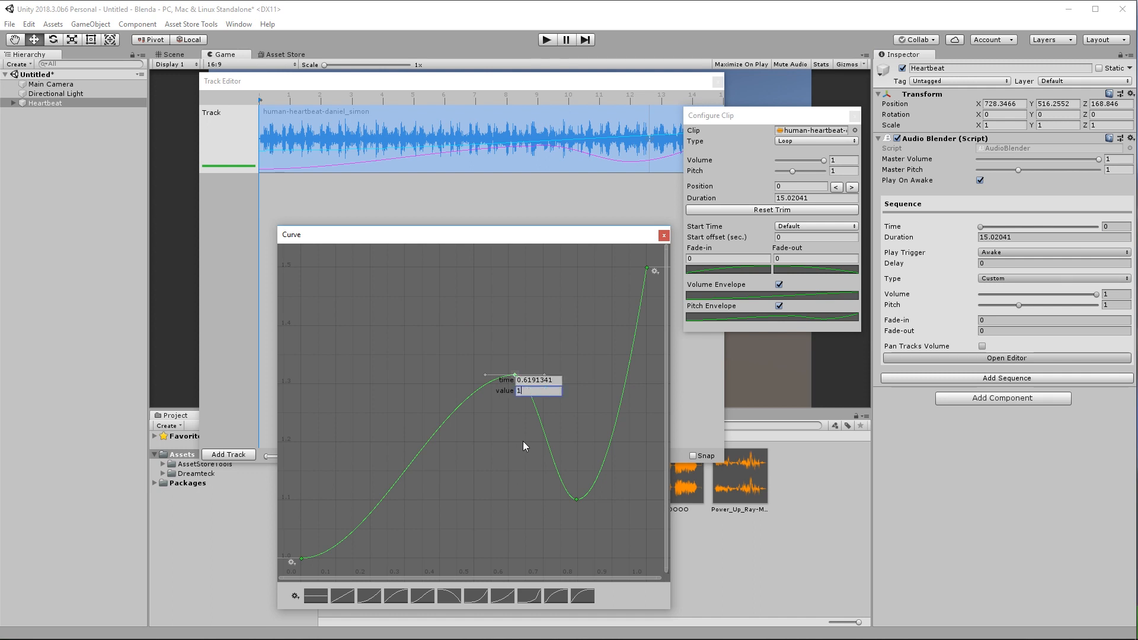
type("1.5")
key("Return")
Set the pitch curve's last key to 2.5 and scrub the preview forward.
left_click_drag(541, 281, 610, 378)
key("Return")
type("2.5")
key("Return")
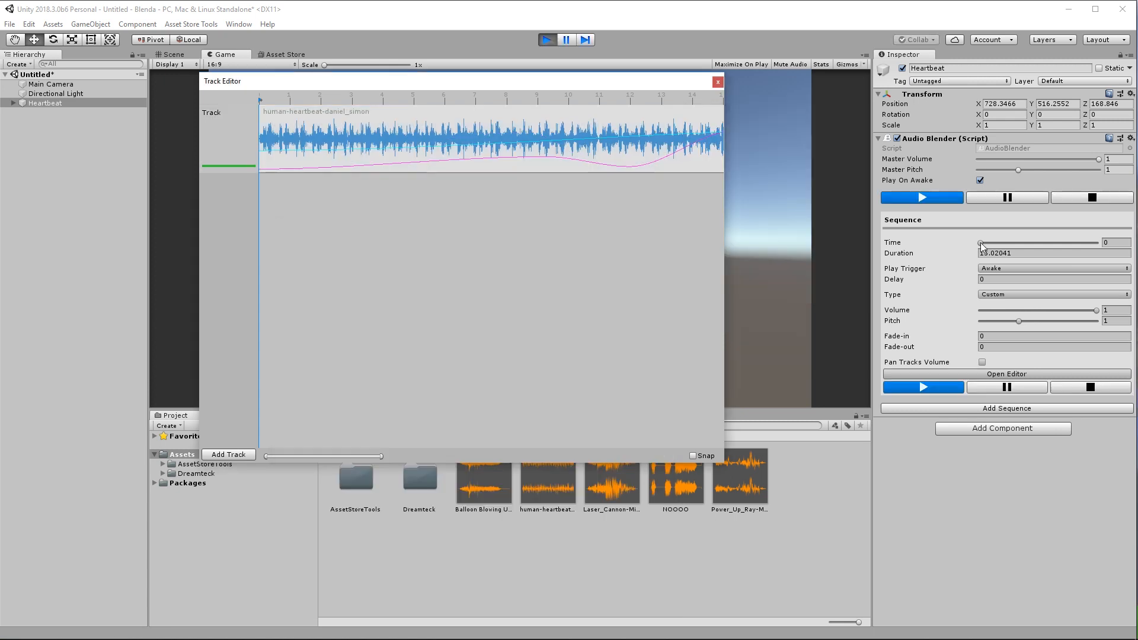
left_click_drag(980, 244, 1101, 258)
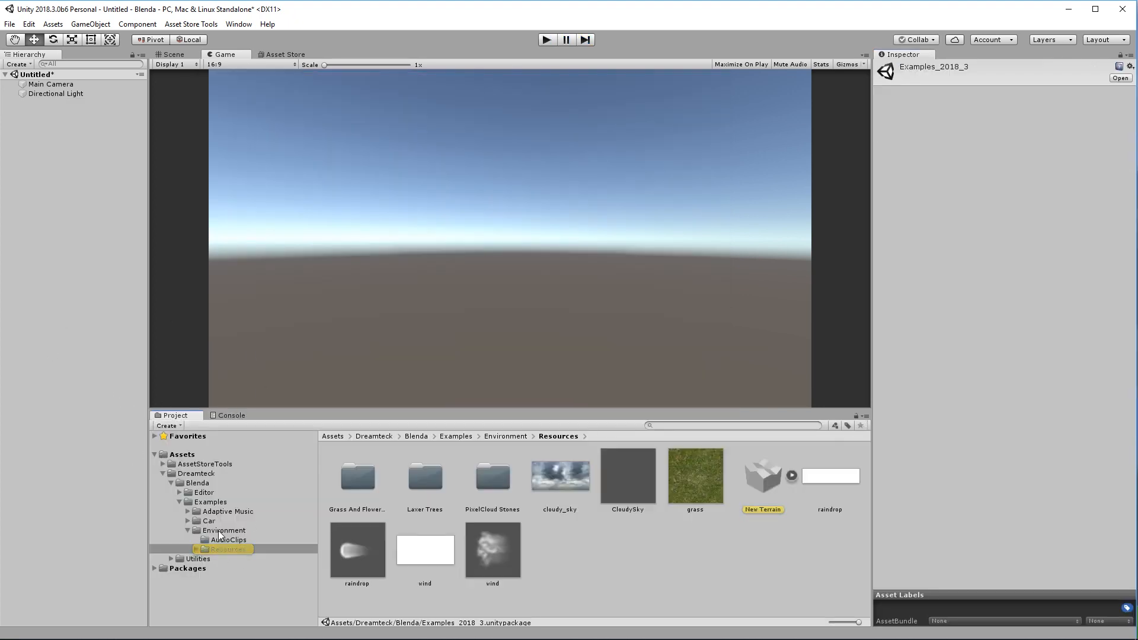
Open the Car examples folder and view the car's Start sequence tracks.
left_click(214, 521)
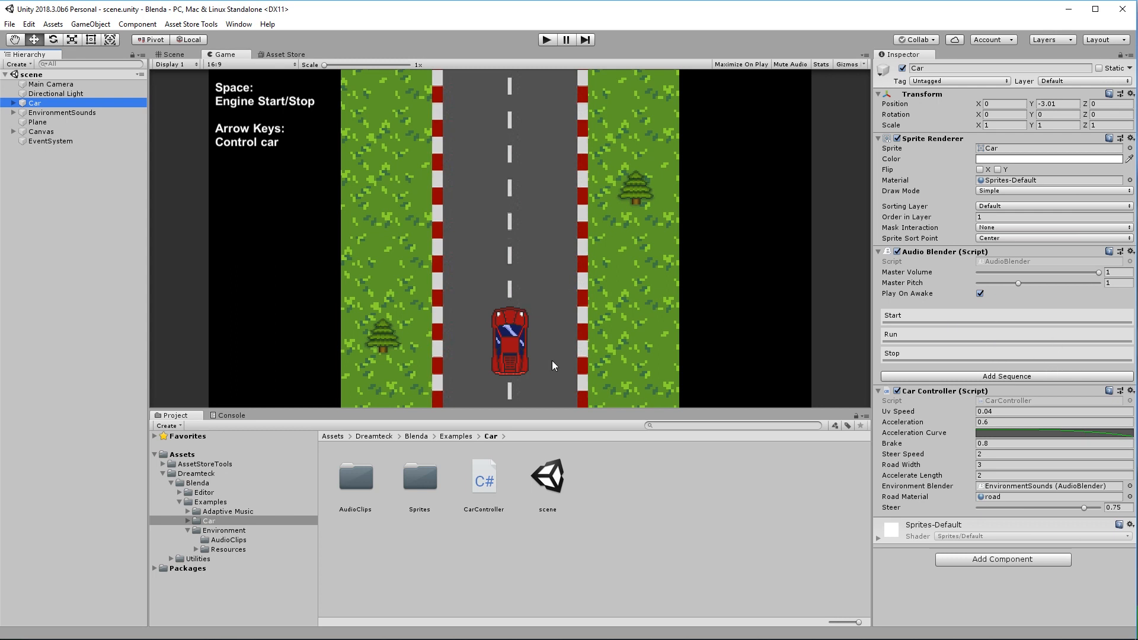
left_click(920, 320)
left_click(953, 469)
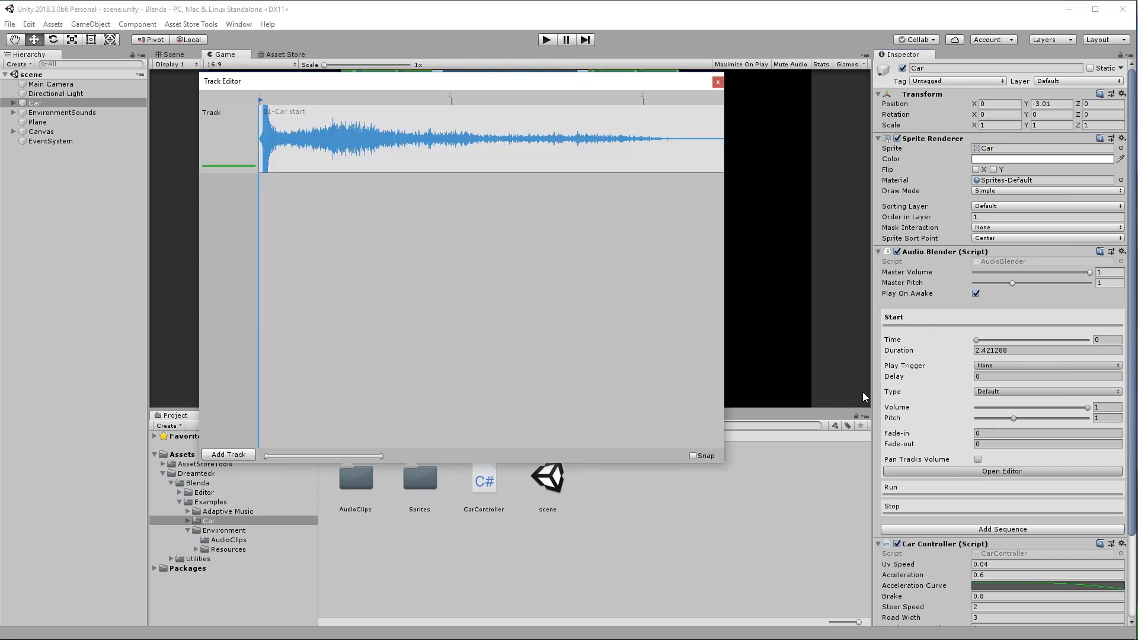
left_click(717, 81)
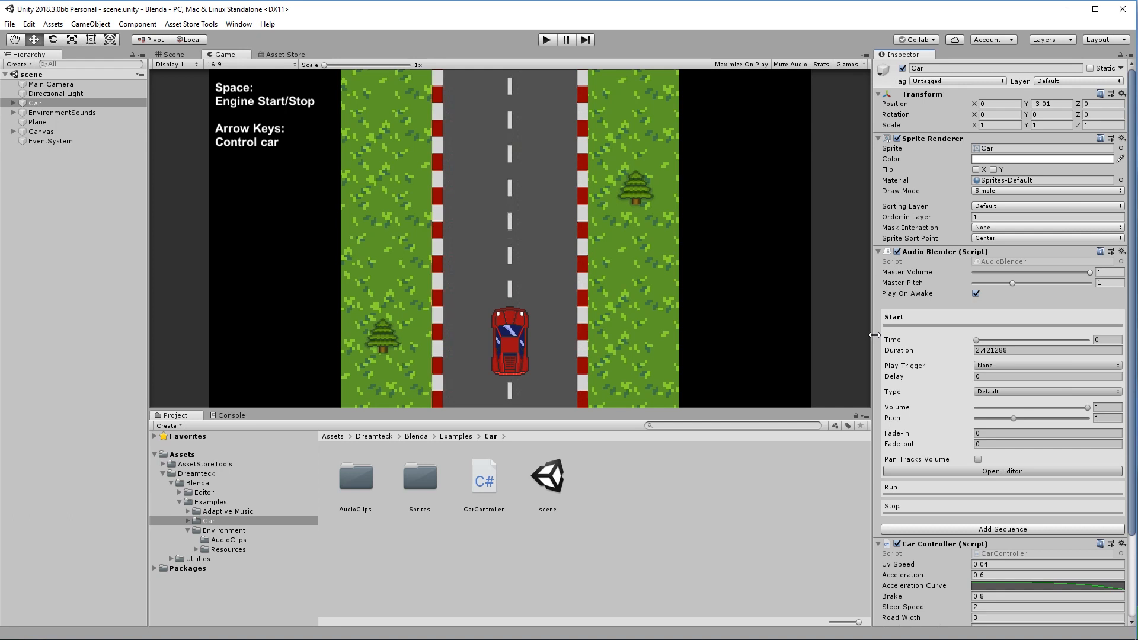
Expand the Run sequence and inspect its two tracks, scrubbing its timeline.
left_click(898, 493)
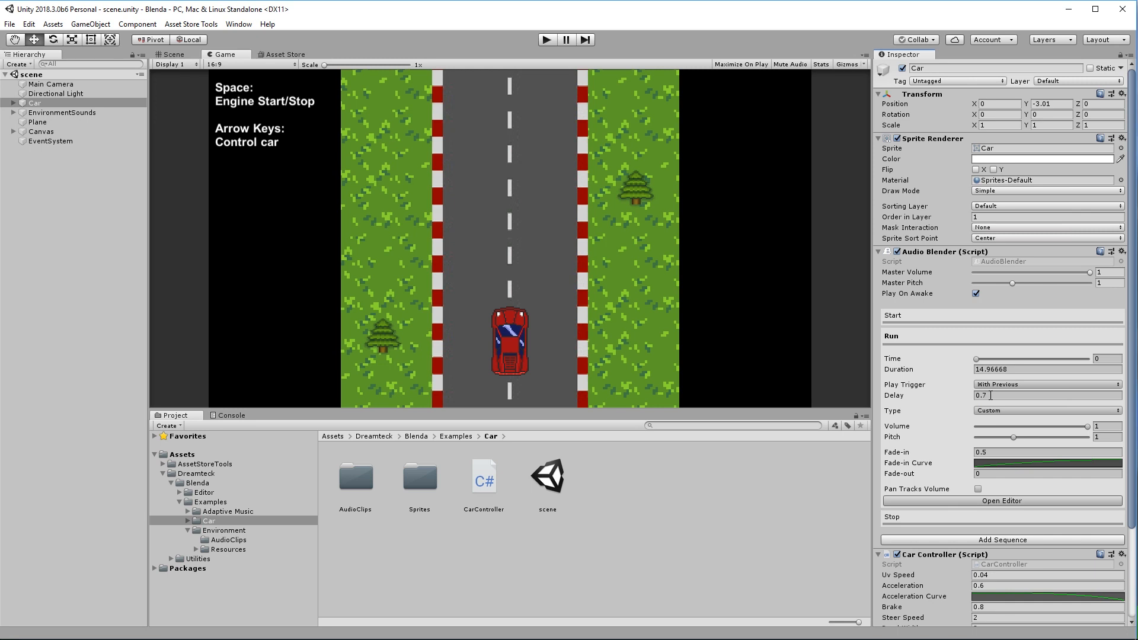
left_click(1002, 501)
left_click_drag(493, 83, 535, 104)
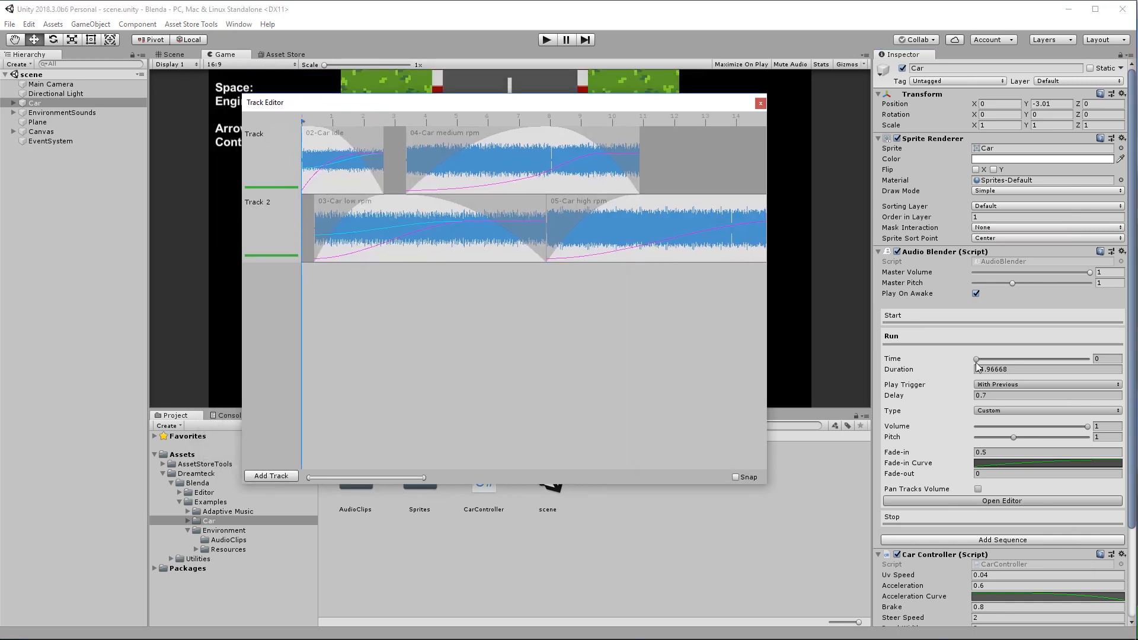
mouse_move(979, 359)
left_mouse_down()
mouse_move(1071, 365)
mouse_move(962, 367)
left_mouse_up()
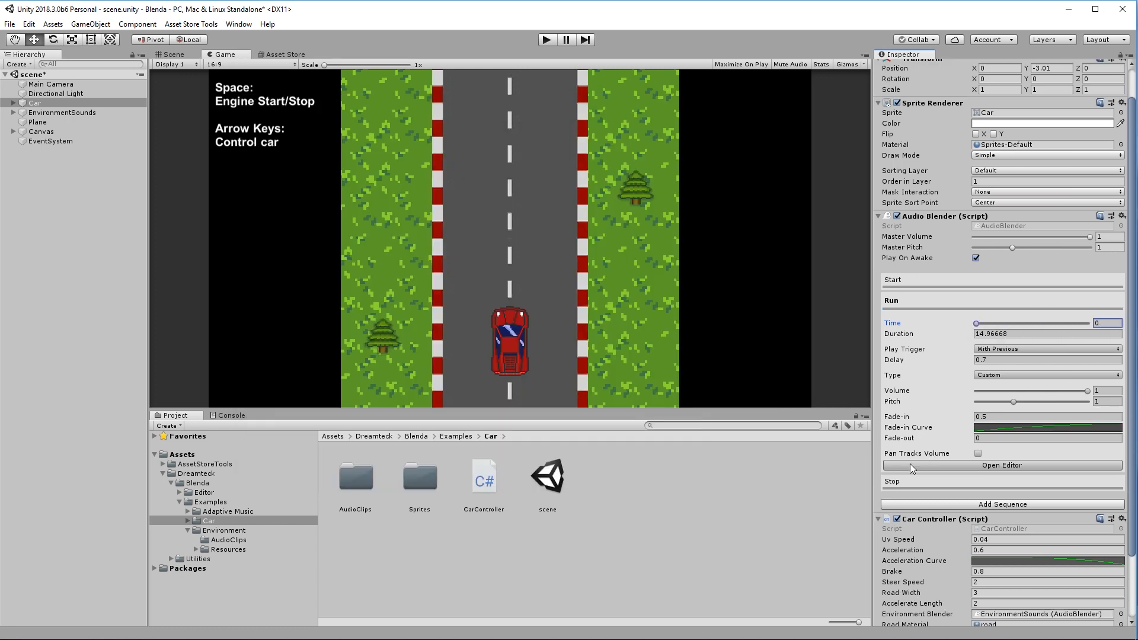
Expand and view the Stop sequence's track, then re-expand the Run sequence.
left_click(913, 484)
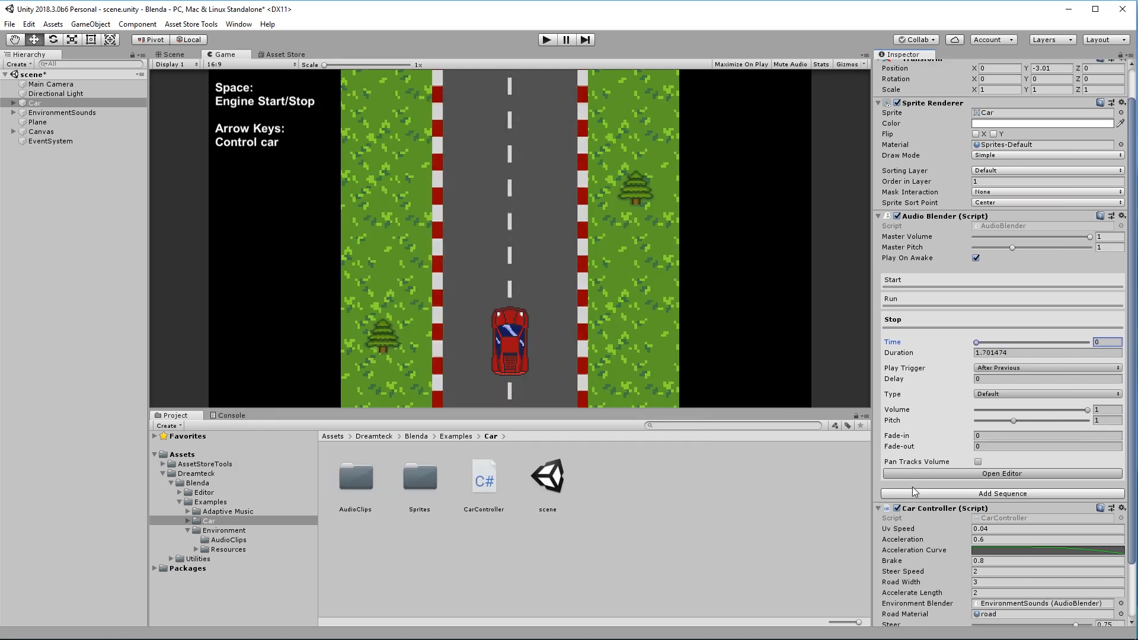
left_click(965, 472)
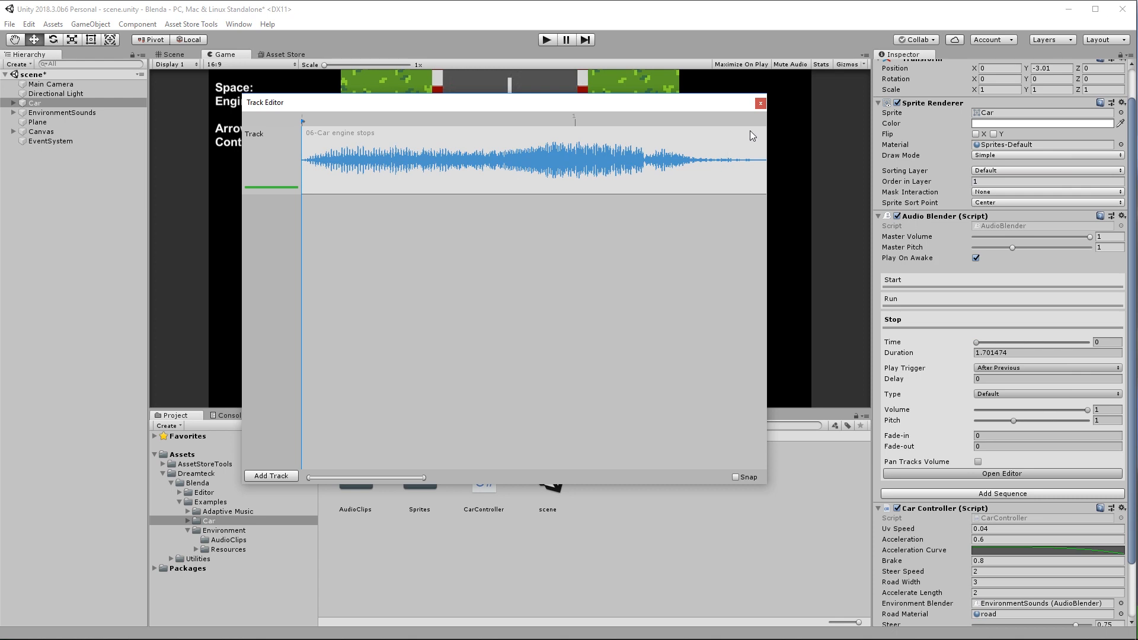
left_click(761, 103)
left_click(916, 299)
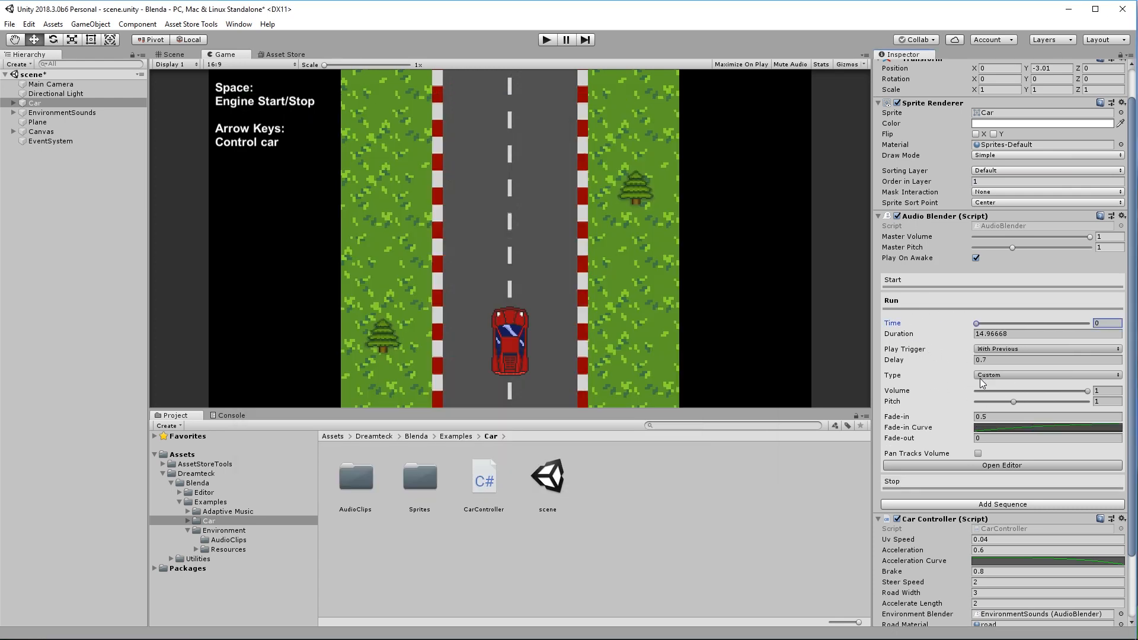
left_click(964, 464)
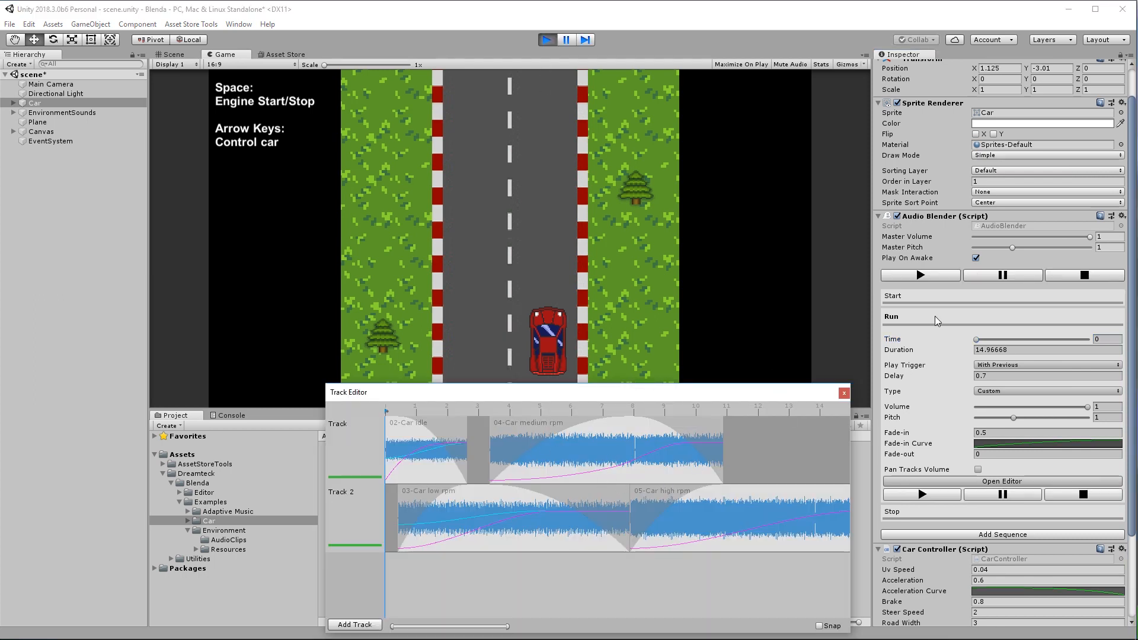
left_click(596, 280)
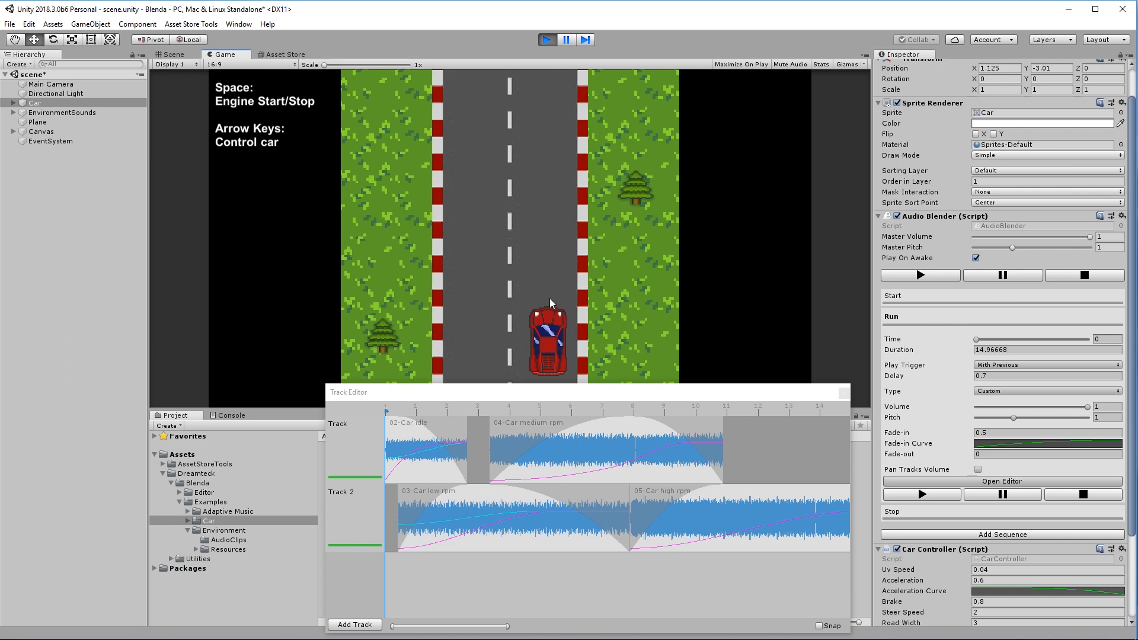
key("space")
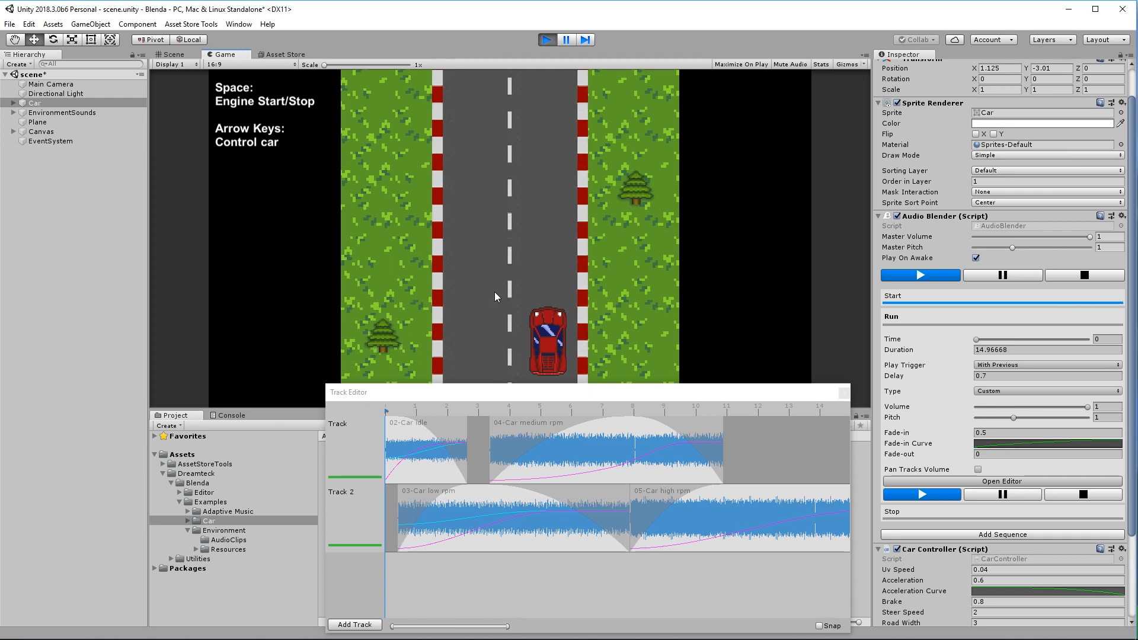
key("Up")
key("Down")
key("Up")
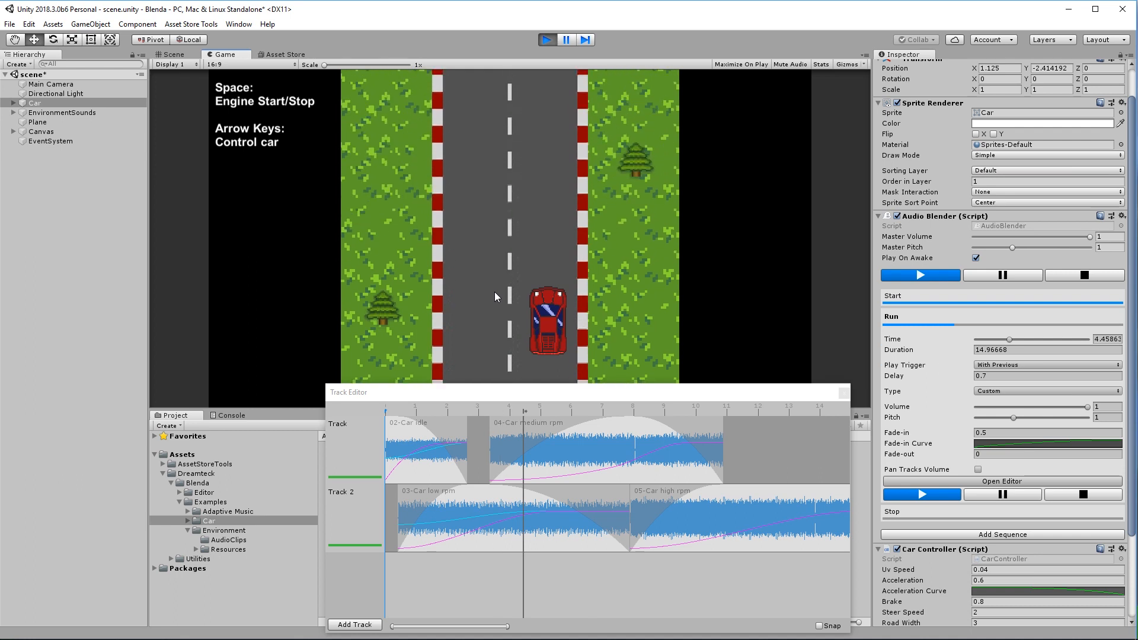
key("Down")
key("Up")
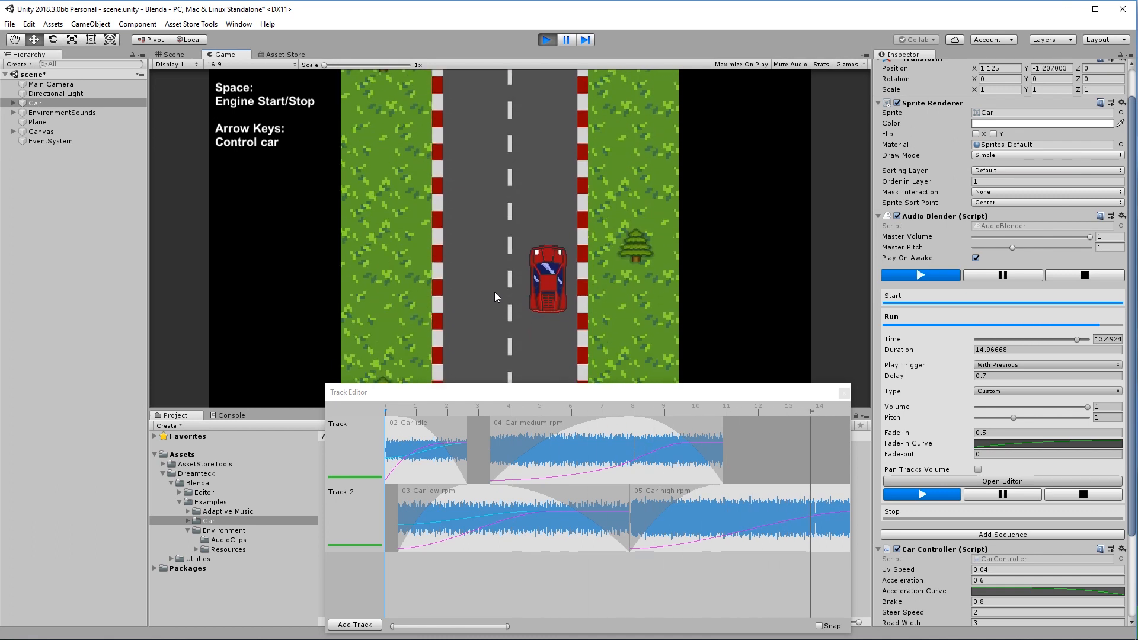
key("Down")
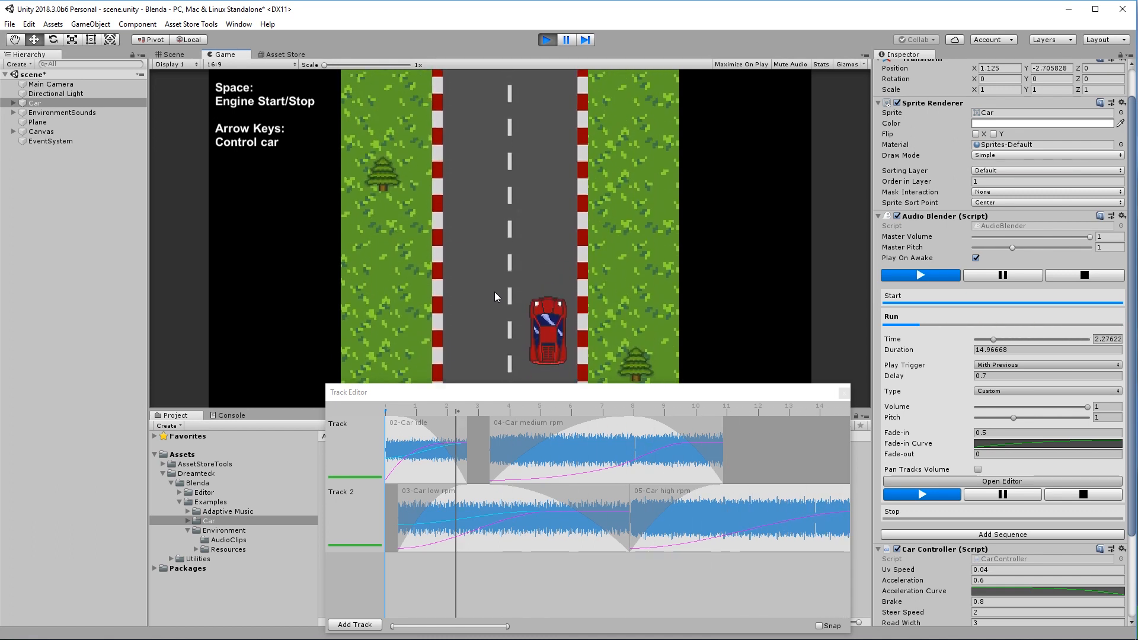
key("space")
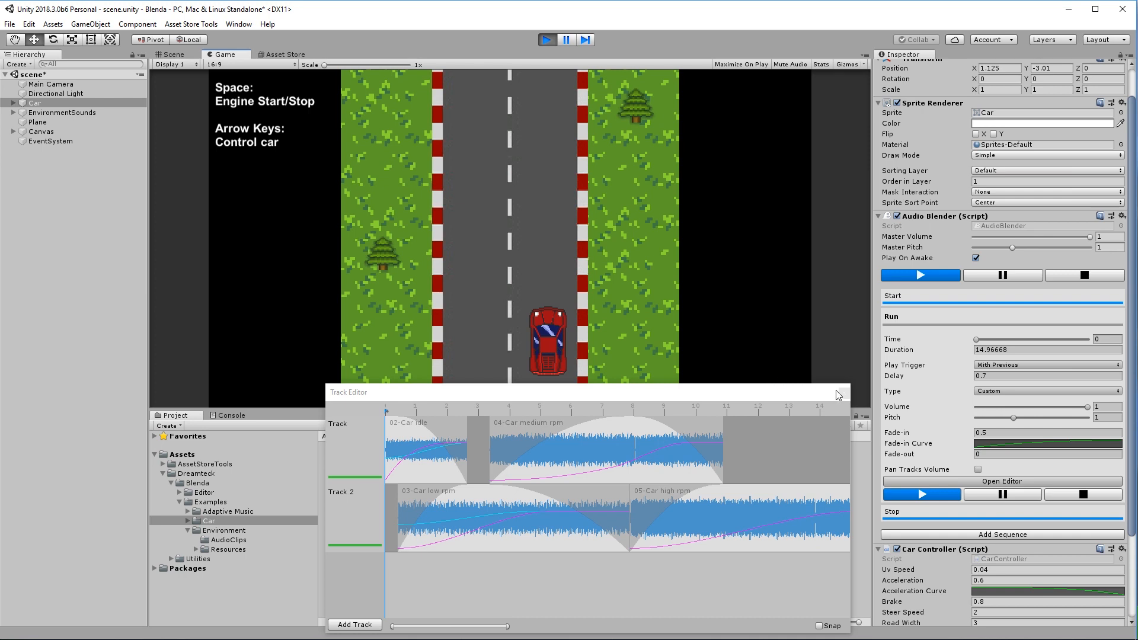
left_click(843, 392)
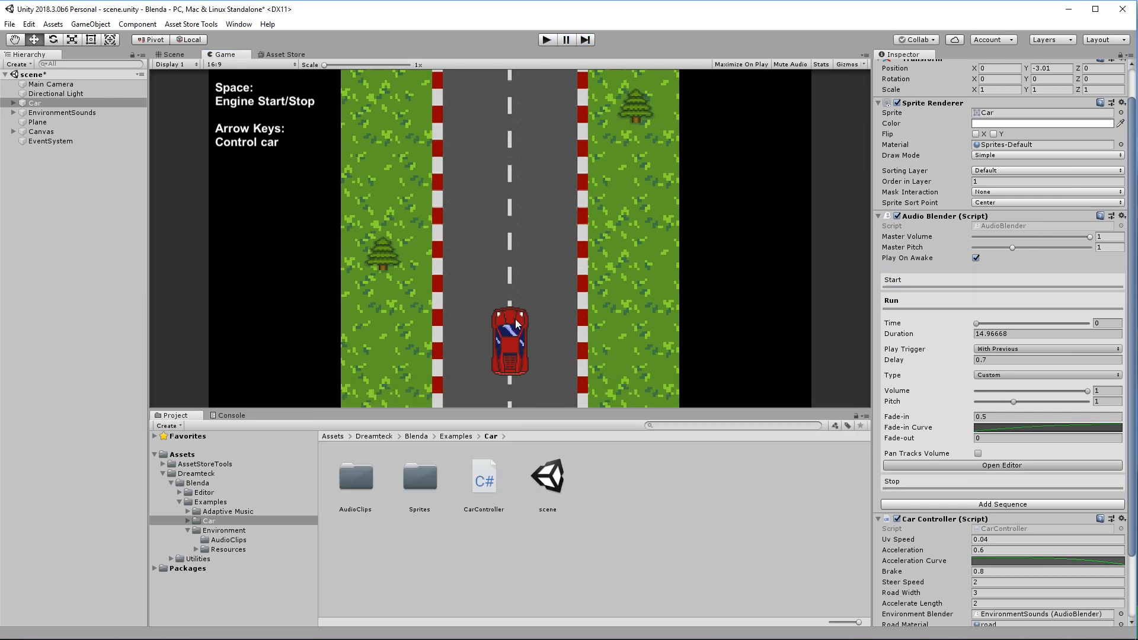
Open the user_manual PDF from the Blenda folder and scroll to its Sequence section.
left_click(198, 483)
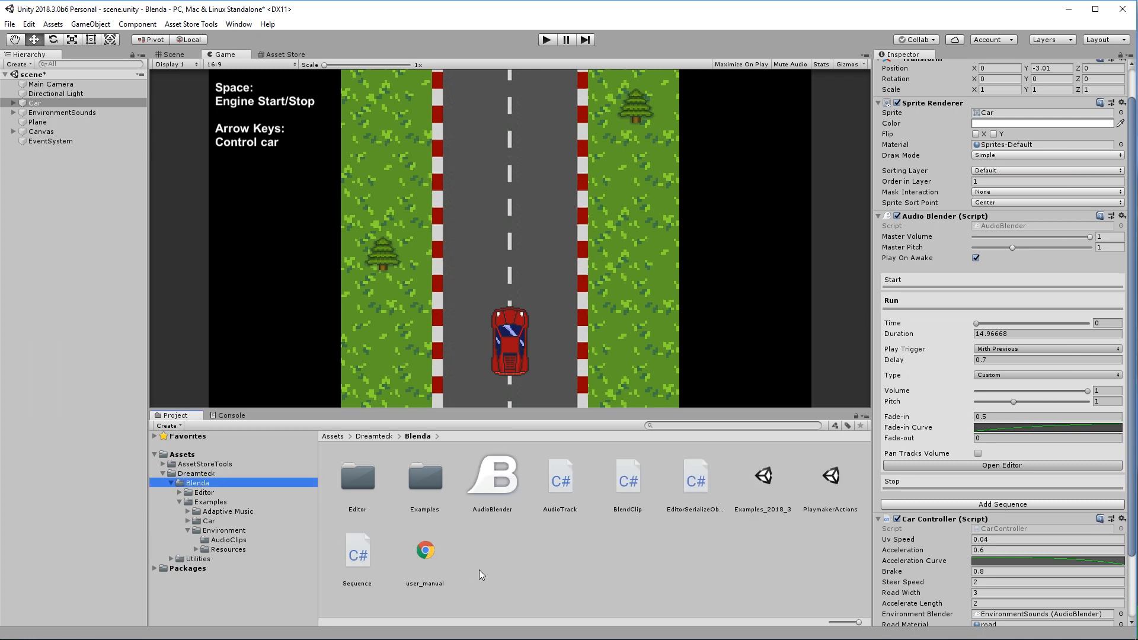
left_click(419, 585)
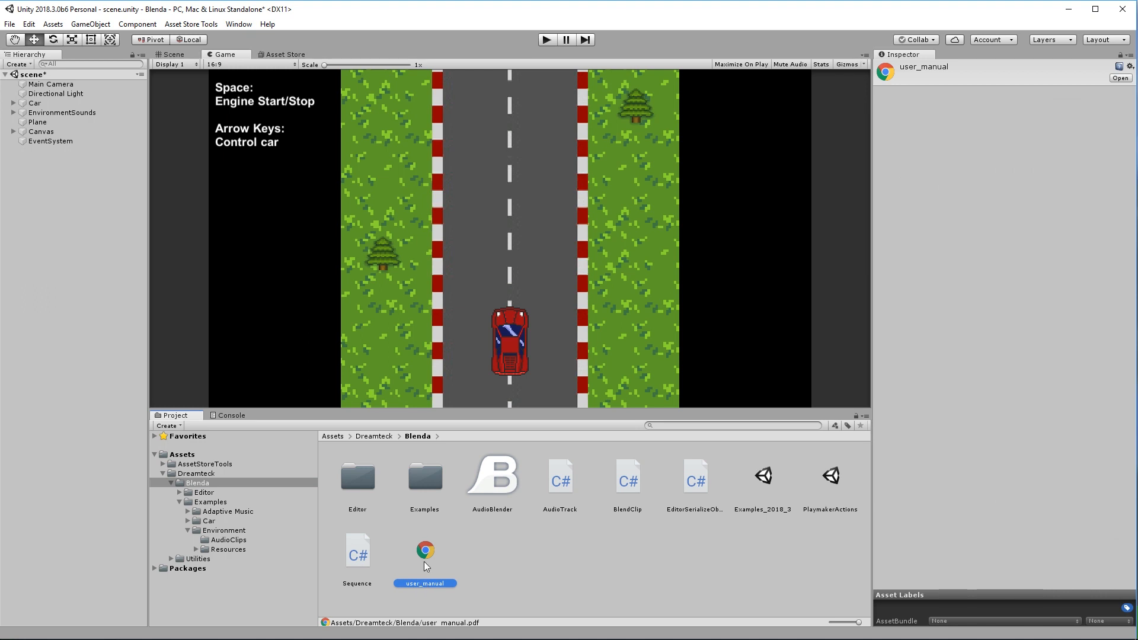
double_click(424, 560)
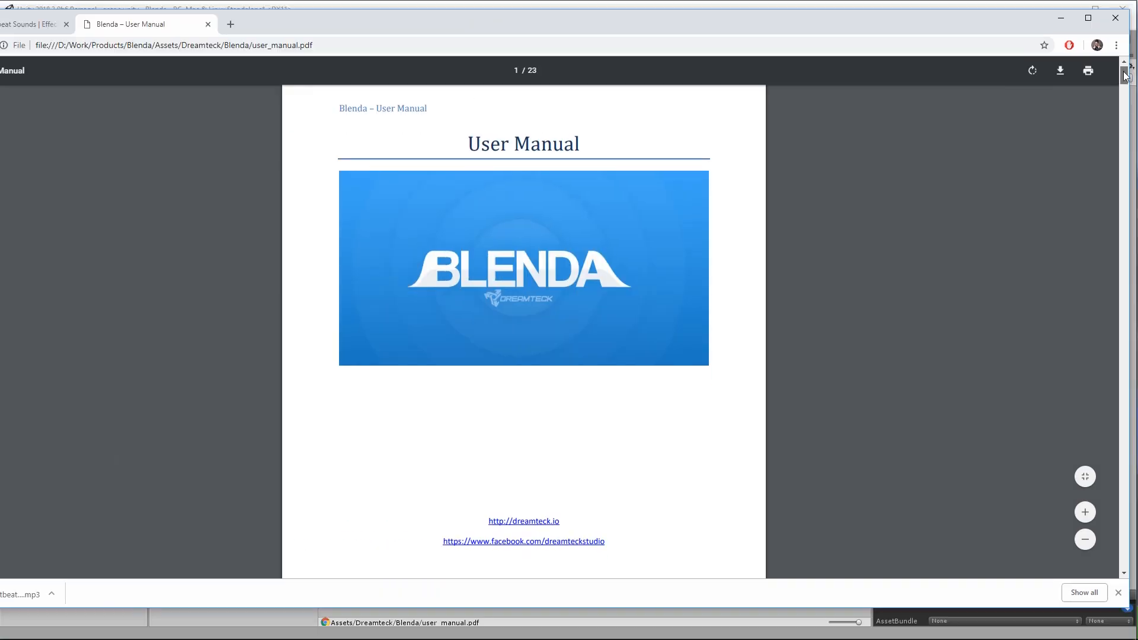
left_click_drag(1123, 66, 1117, 442)
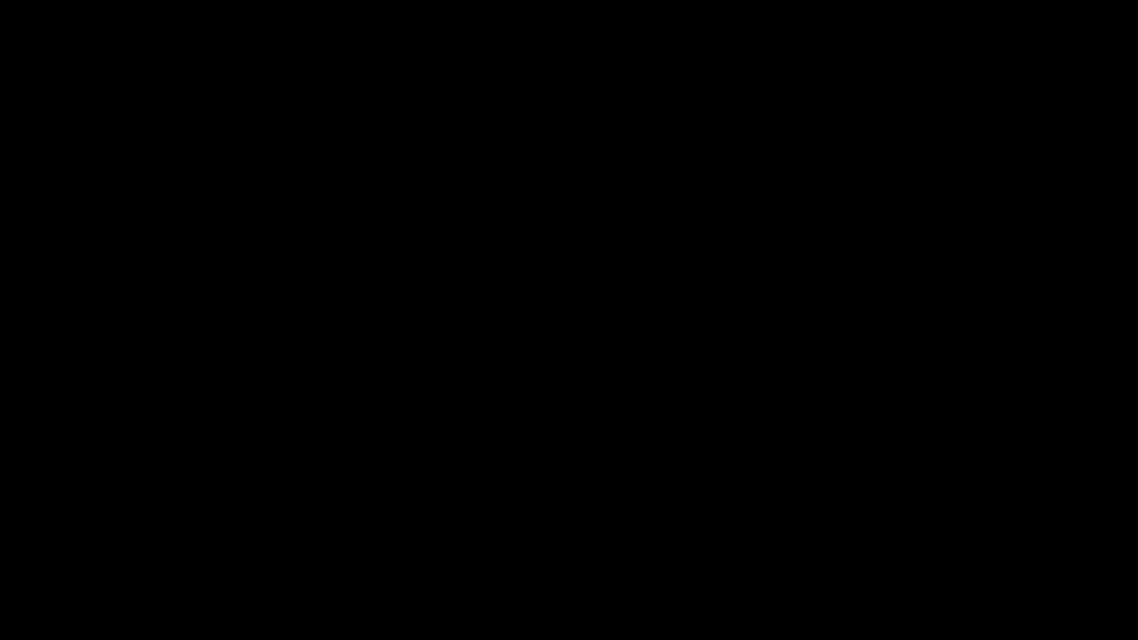